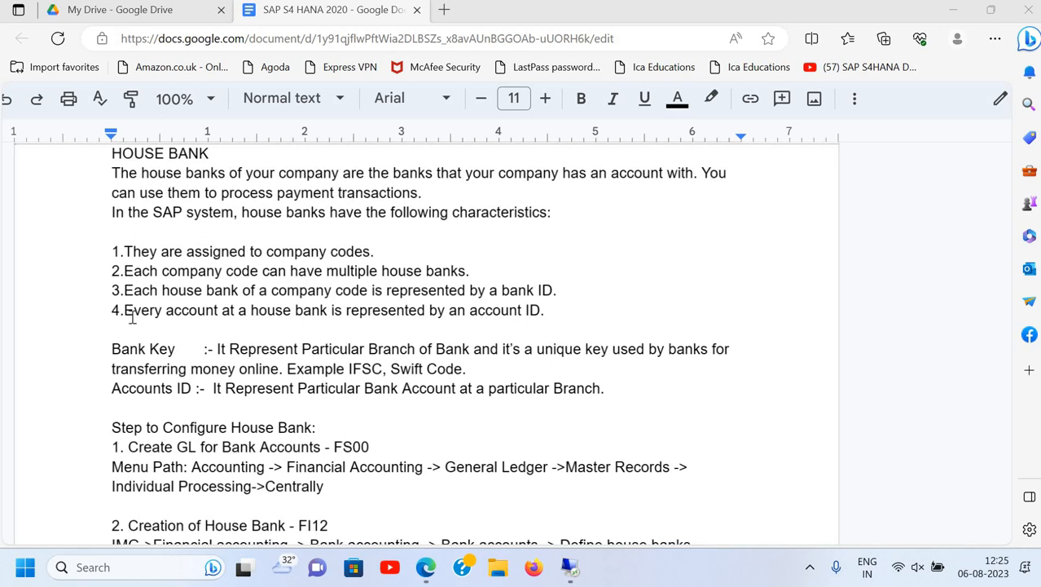
Look over the characteristic lines and the Bank Key explanation in the notes
left_click(135, 251)
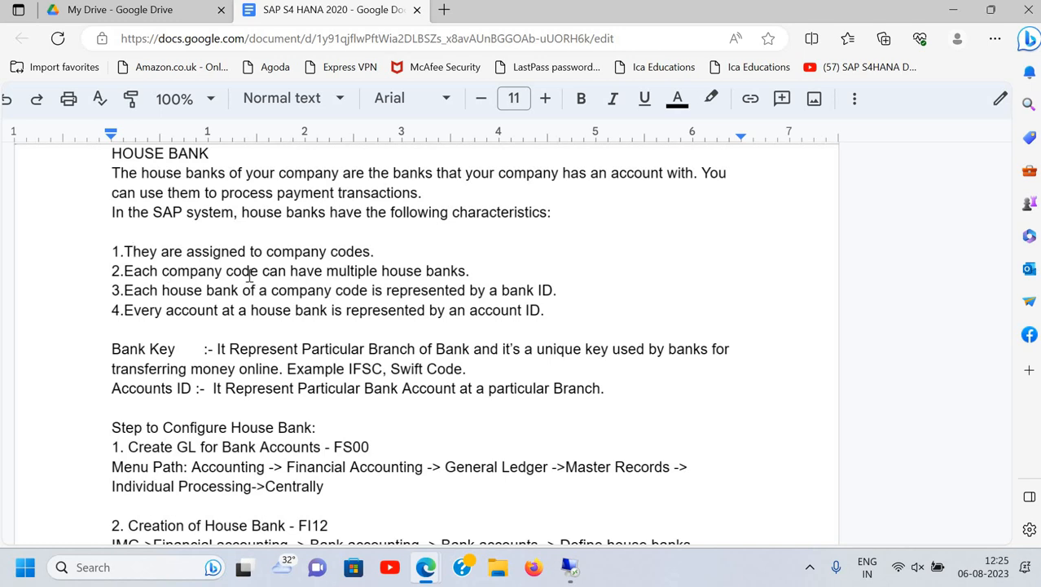
left_click(474, 272)
left_click(560, 294)
left_click(220, 352)
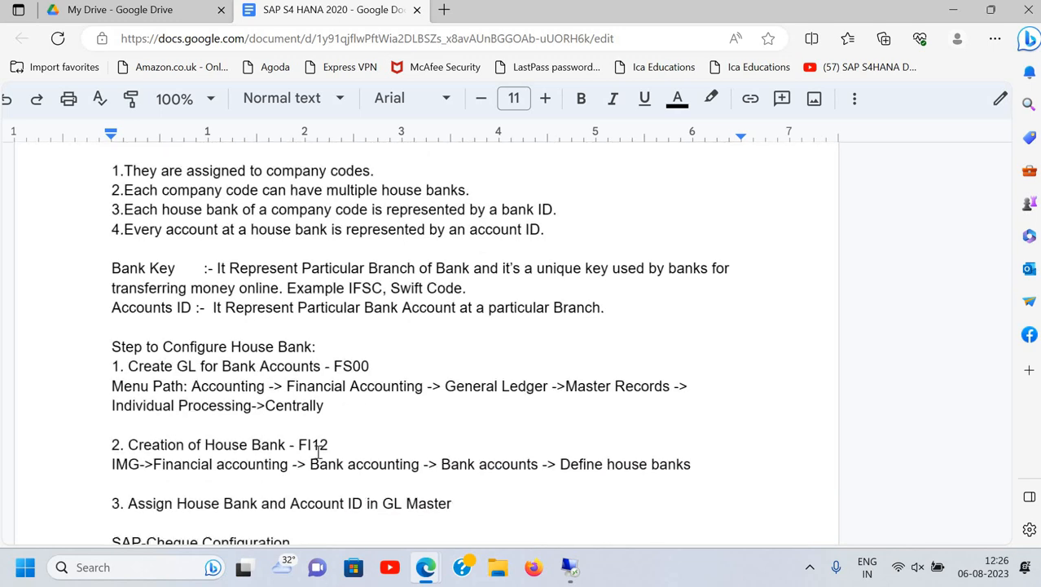
scroll(302, 444, "down", 1)
scroll(236, 326, "up", 1)
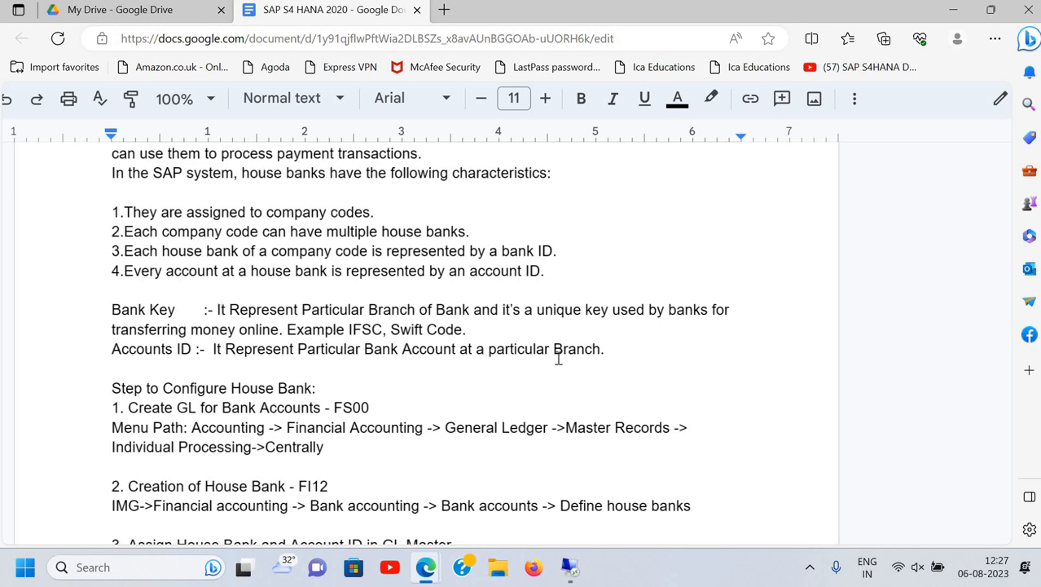
scroll(240, 381, "down", 2)
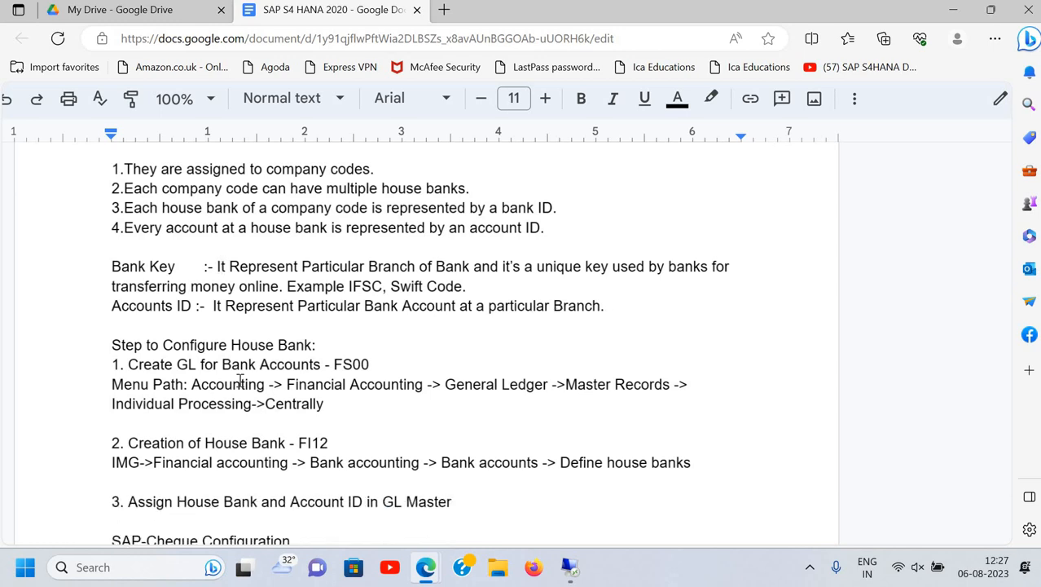
scroll(241, 382, "down", 4)
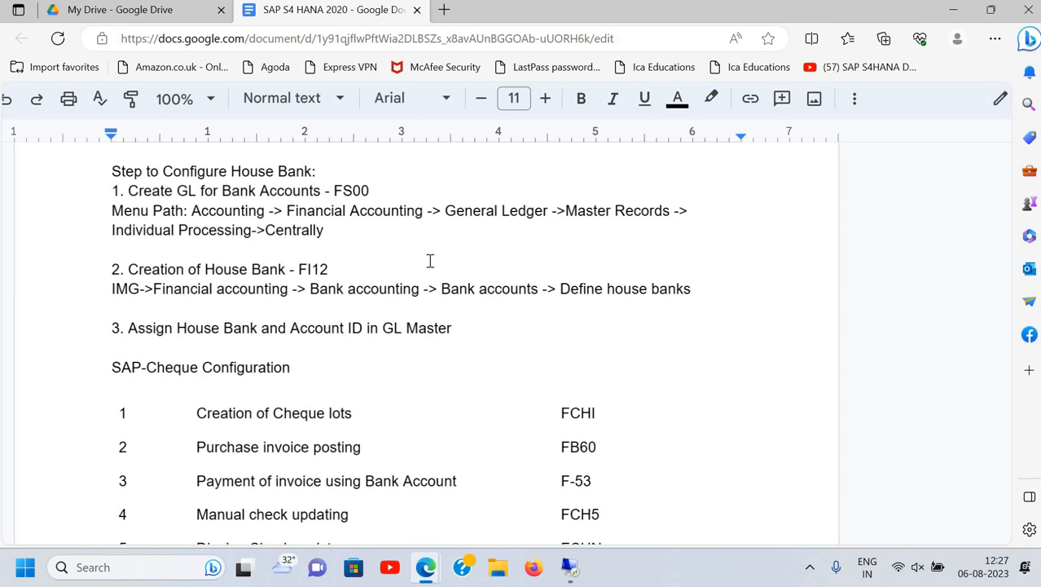
Add a line 'PNB Main Bank A/c' below the Centrally menu path
left_click(373, 238)
key("Return")
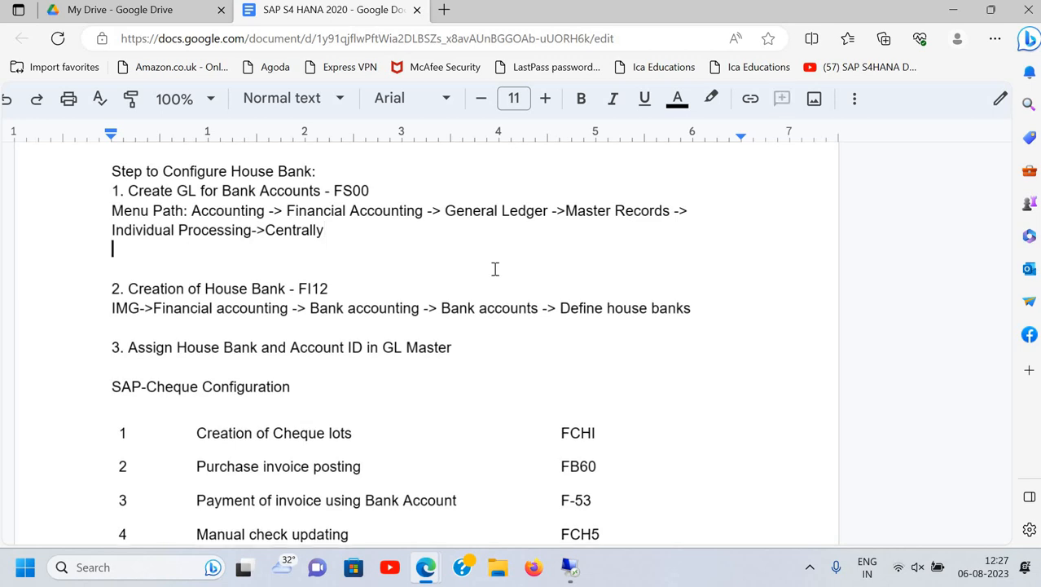
type("ICICI")
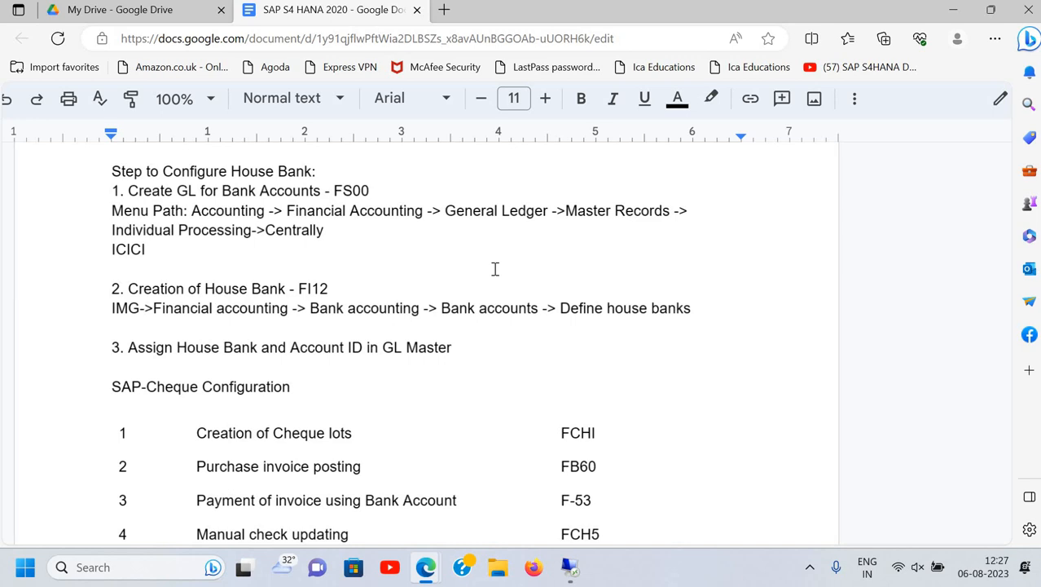
key("BackSpace")
key("BackSpace")
key("BackSpace")
key("BackSpace")
key("BackSpace")
key("BackSpace")
type("PNB Ma")
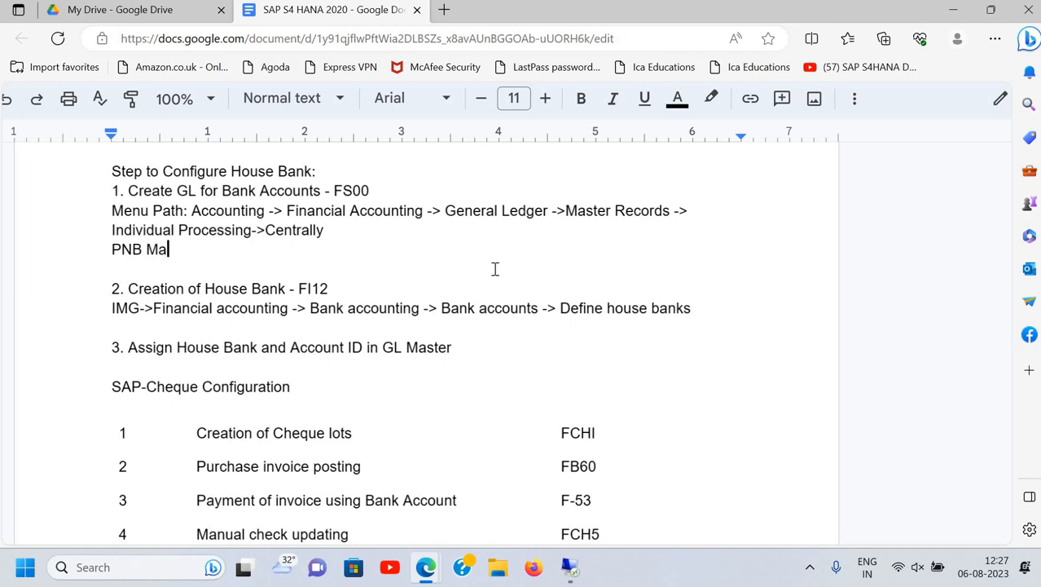
type("in Bank A.")
key("BackSpace")
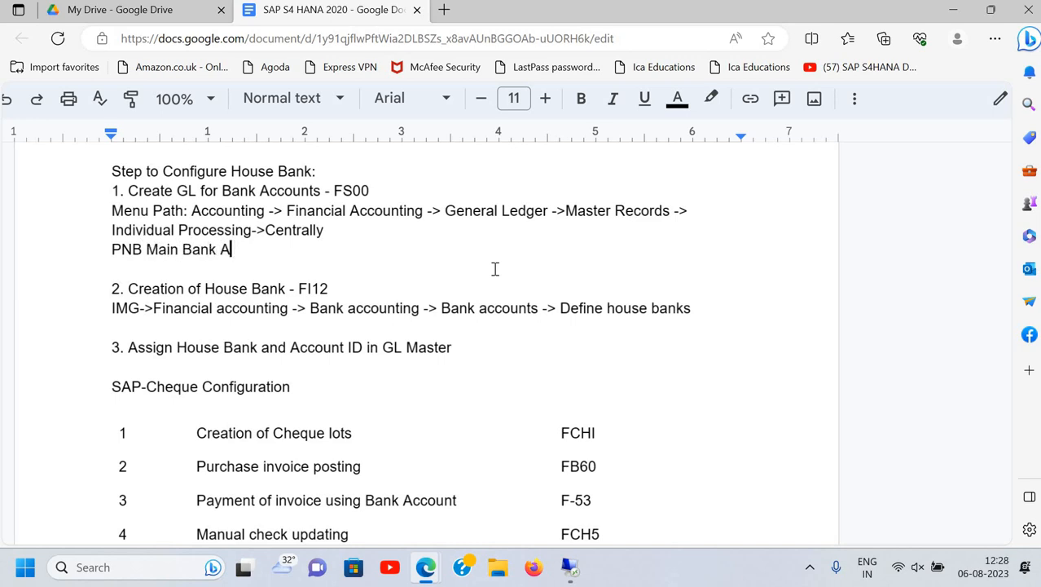
type("/c")
key("Return")
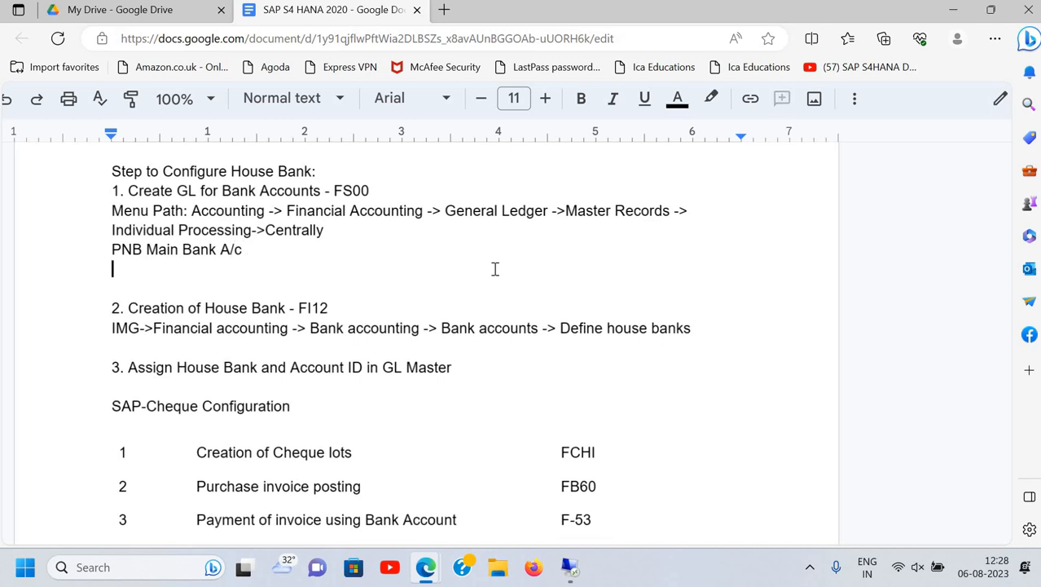
Add the lines 'PNB Incomming A/c' and 'PNB Ougoing A/c' below it
type("PNM")
key("BackSpace")
type("B ")
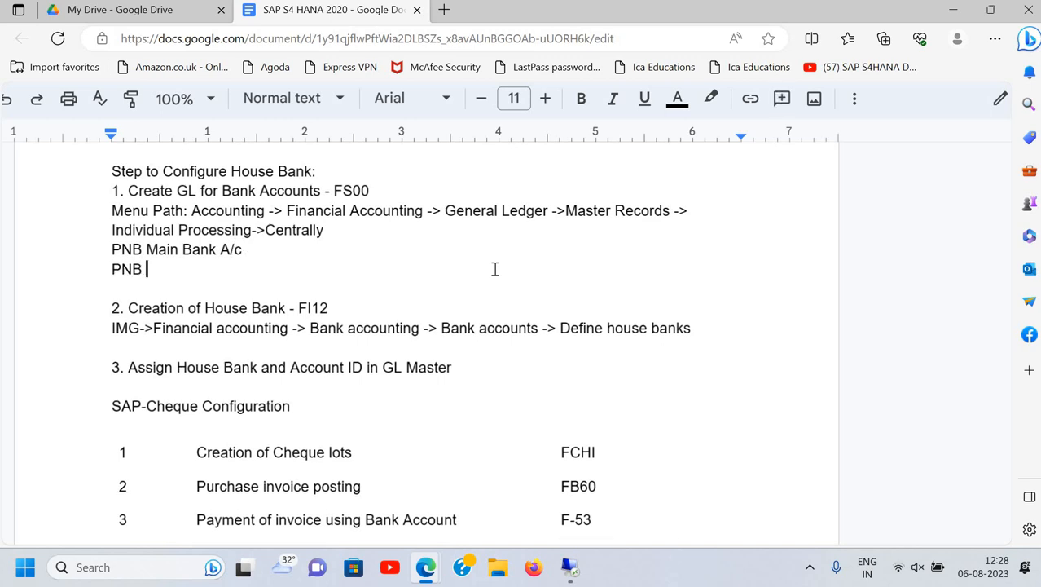
type("Incomming ")
type("A/c")
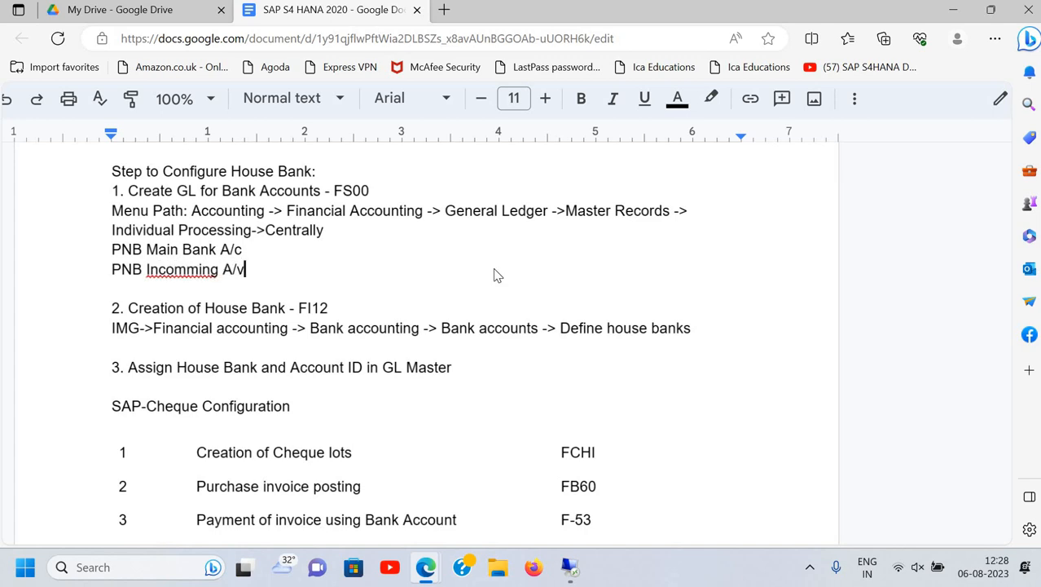
key("BackSpace")
type("c")
key("Return")
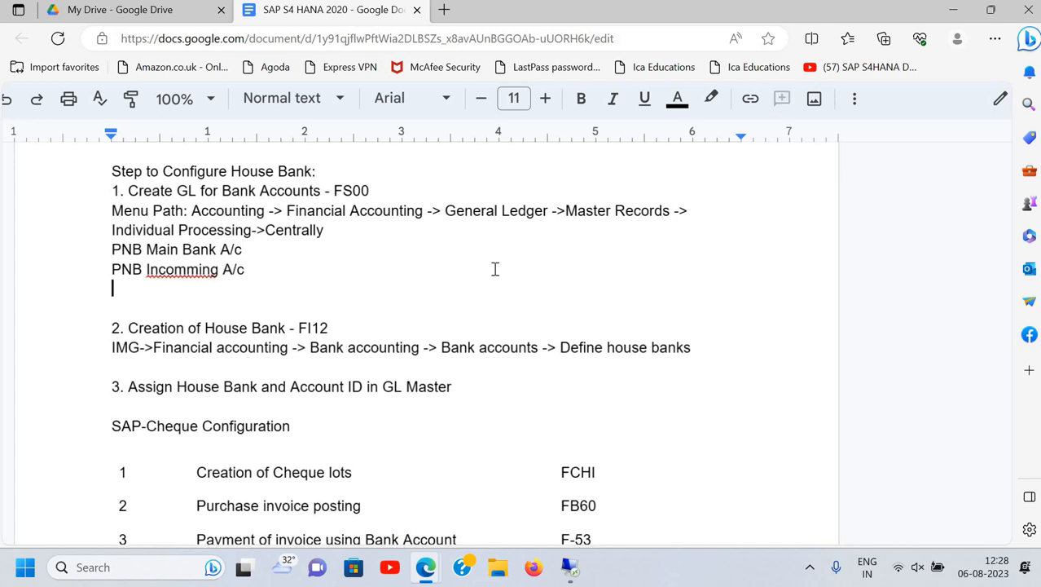
type("PNB ")
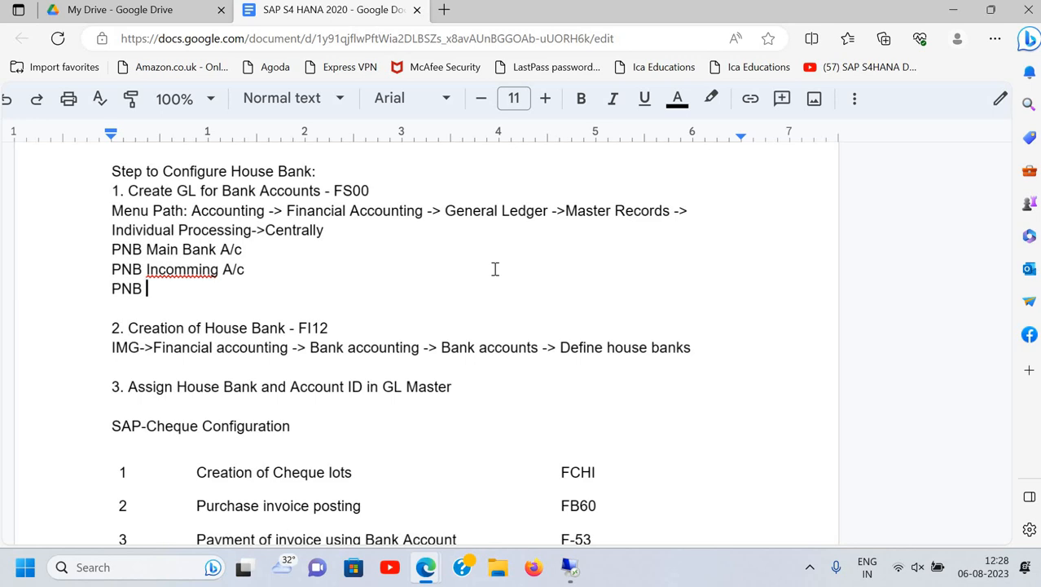
type("Ougoing A/c")
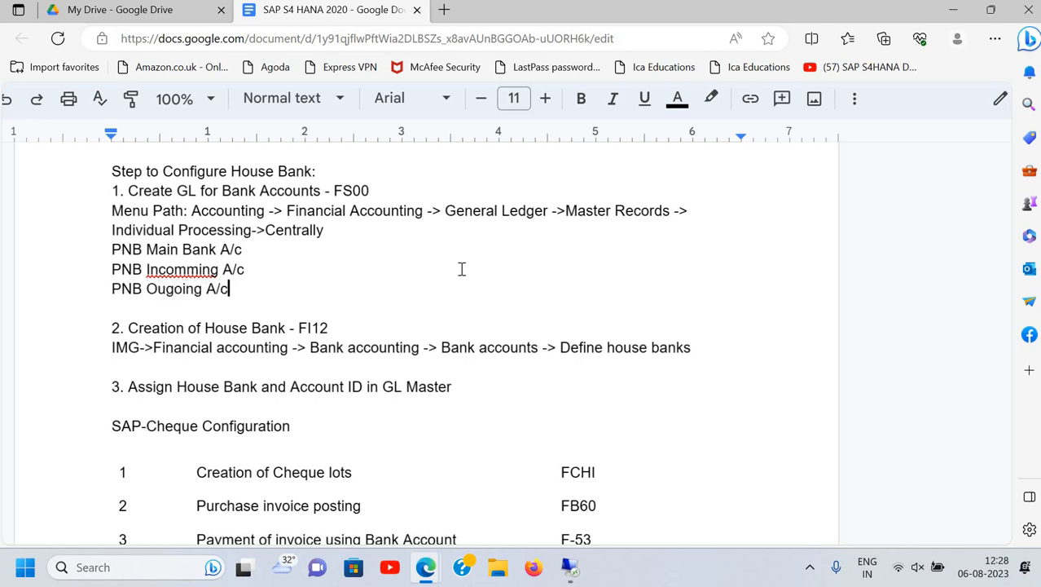
Correct the spellings to 'Outgoing' and 'Incoming'
left_click(168, 288)
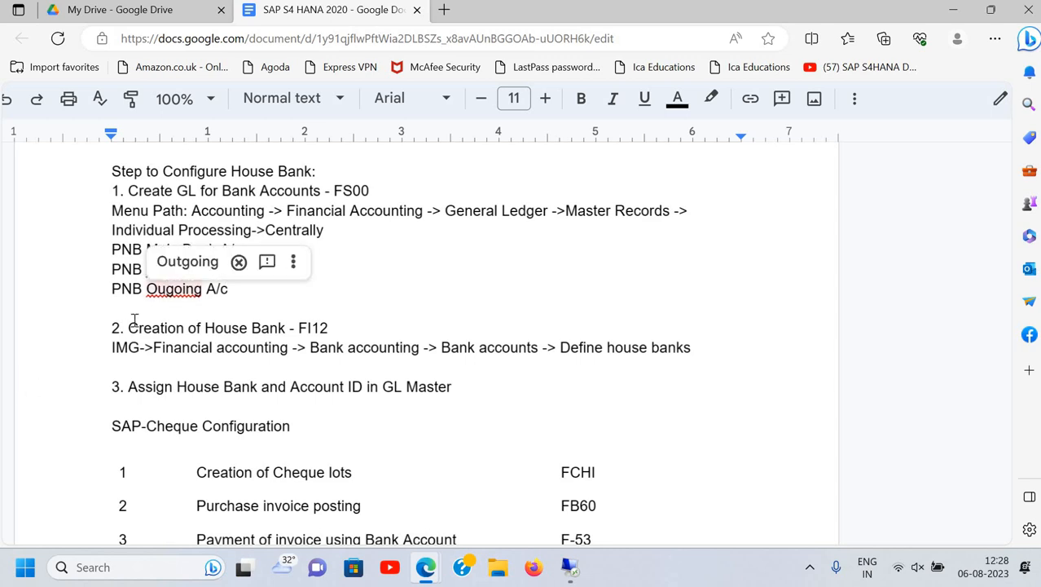
type("t")
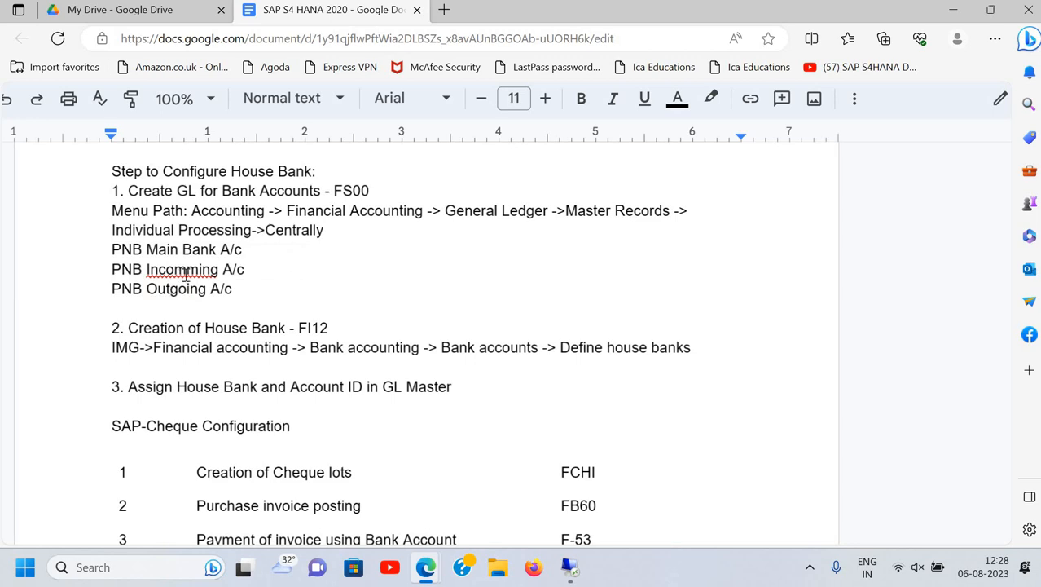
left_click(180, 271)
key("BackSpace")
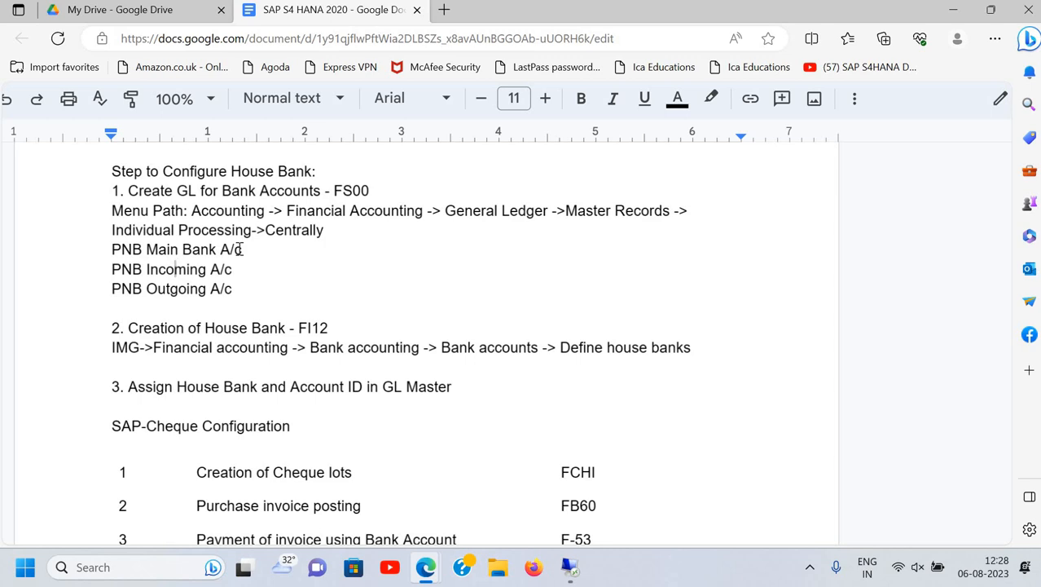
left_click(188, 271)
left_click_drag(114, 269, 232, 263)
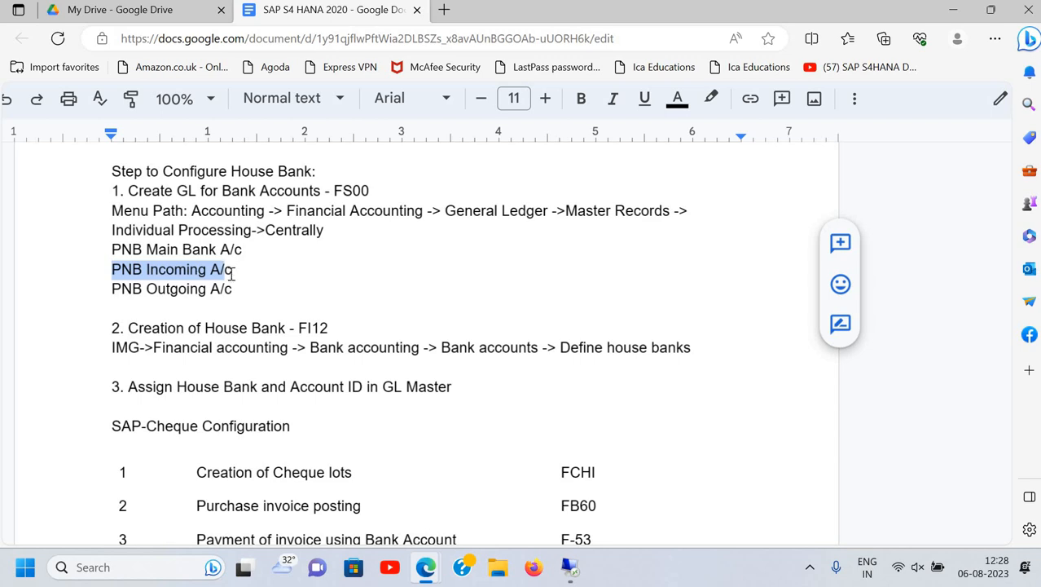
left_click_drag(126, 250, 250, 251)
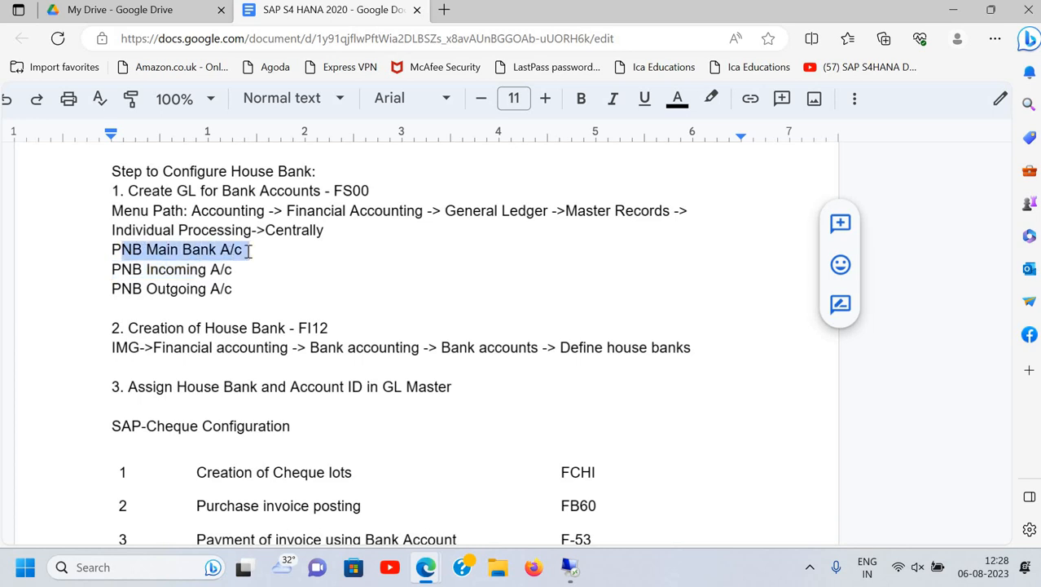
left_click(200, 287)
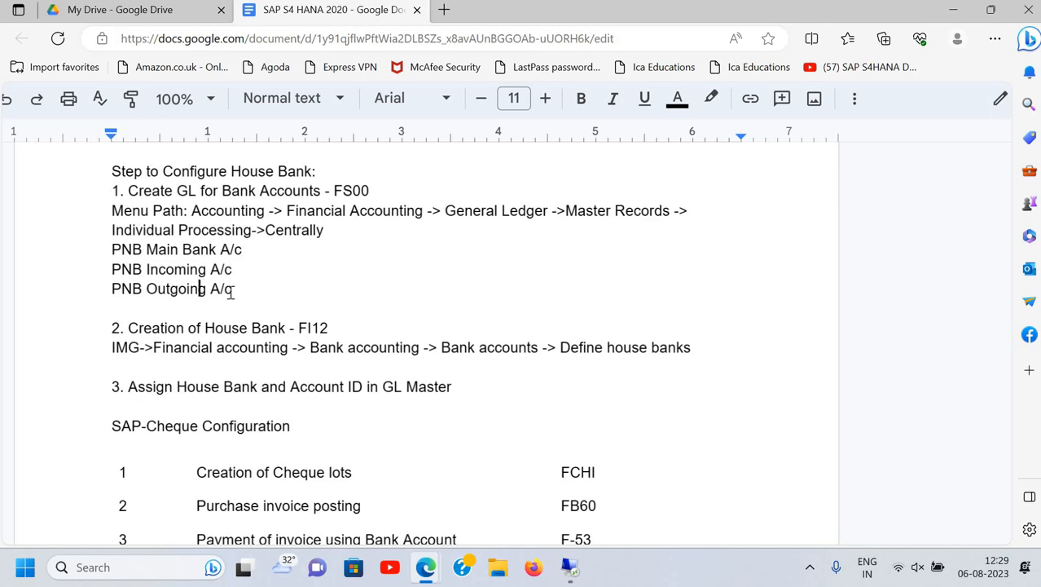
left_click(231, 291)
left_click(112, 249)
key("shift+Right")
key("shift+Right")
left_click_drag(242, 256, 242, 254)
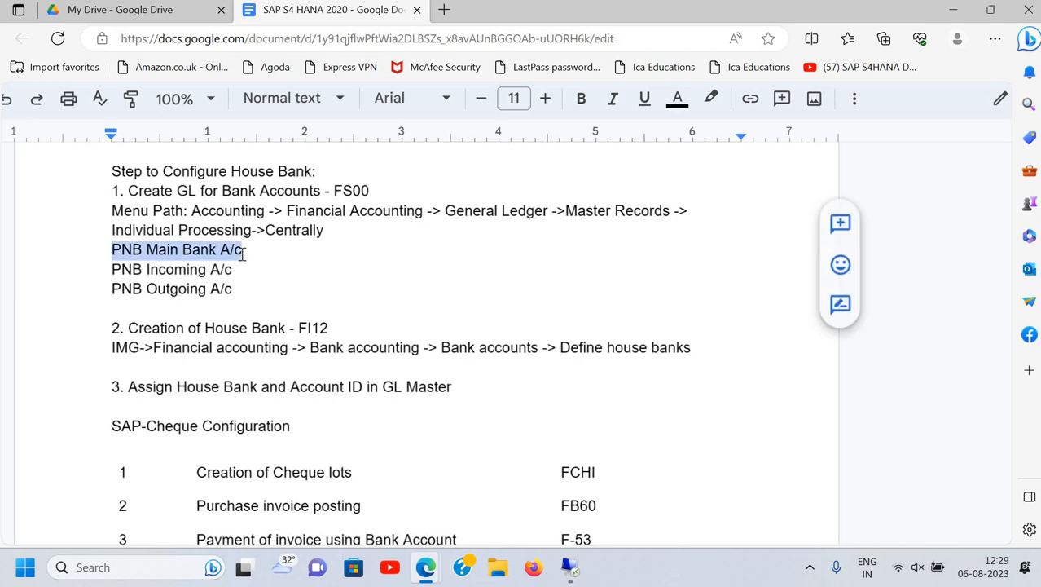
left_click(173, 297)
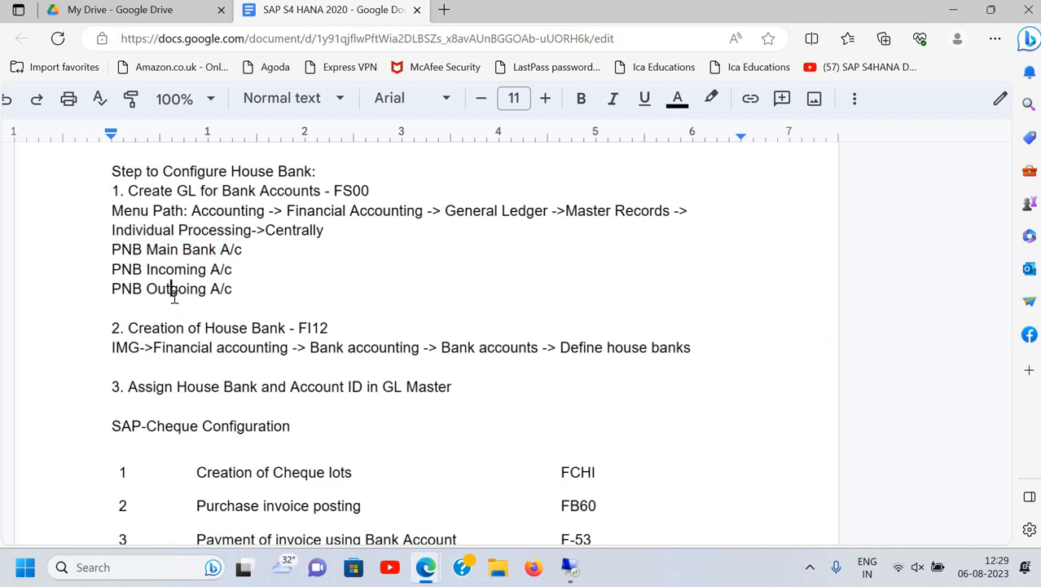
left_click_drag(115, 272, 253, 290)
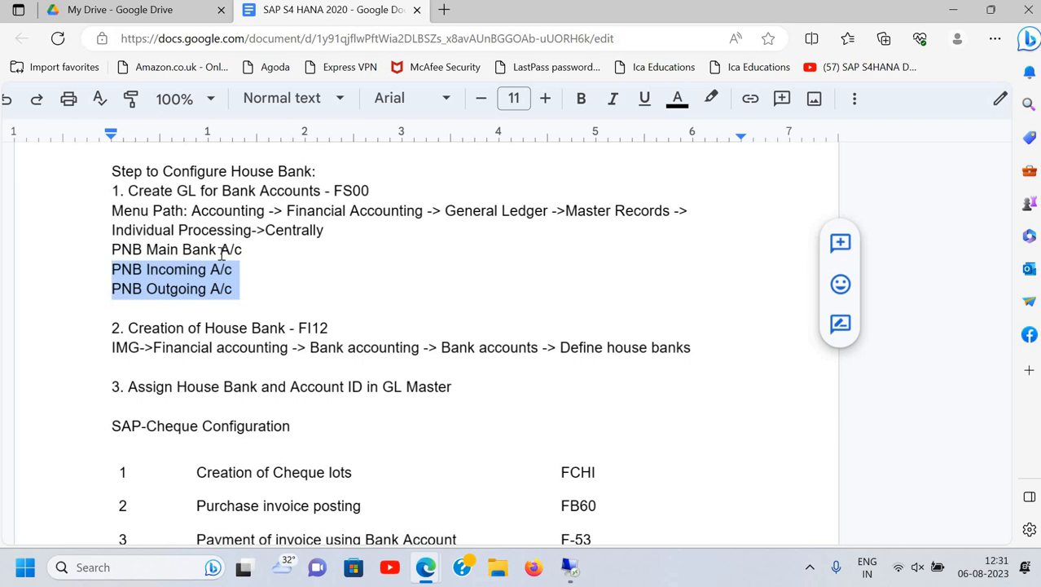
left_click(251, 308)
In SAP, run FS00 and expand the Assets group of G/L accounts
key("alt+Tab")
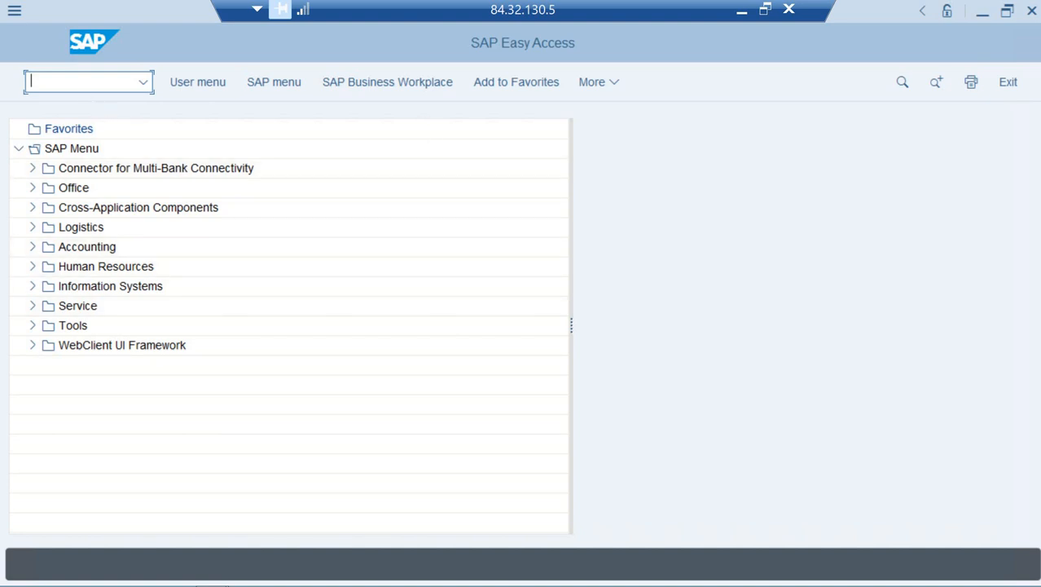
type("fs00")
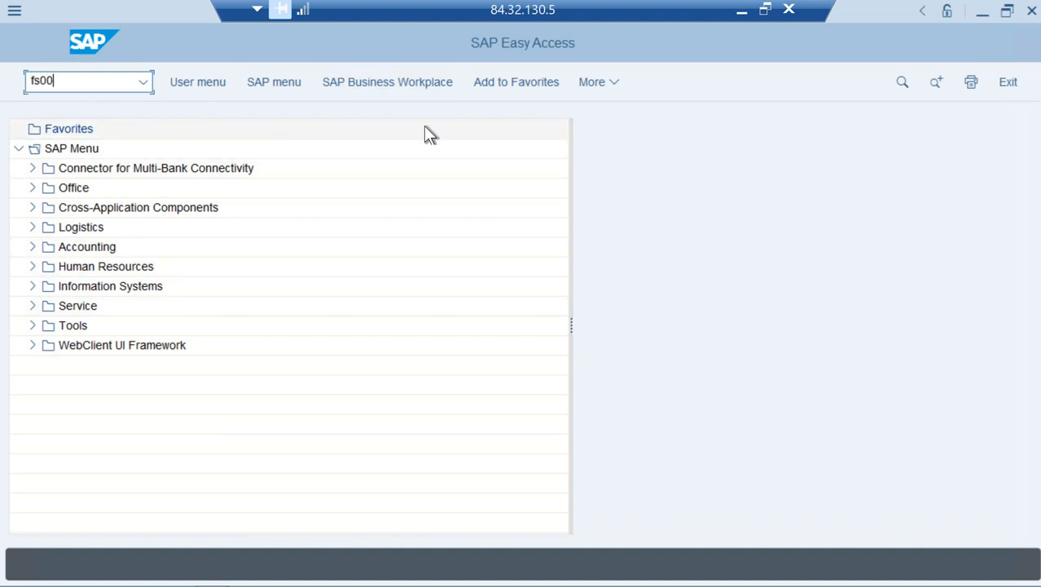
key("Return")
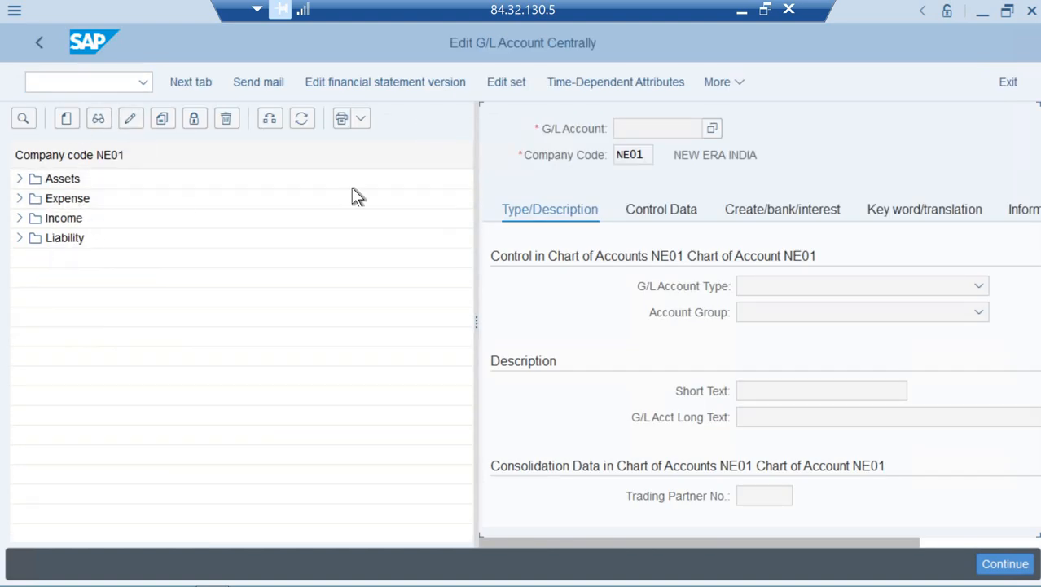
left_click(22, 179)
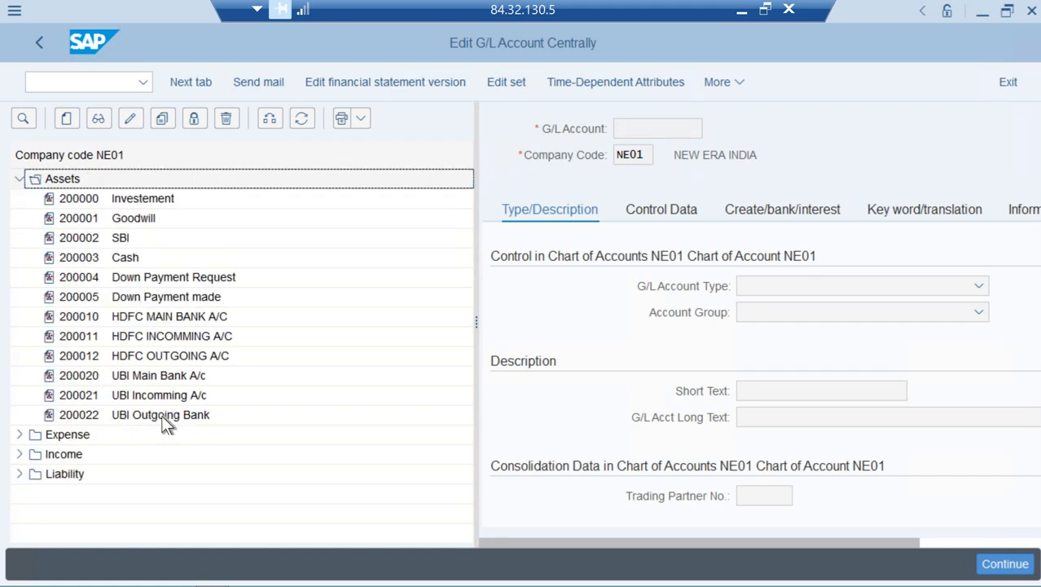
Copy account 200020 UBI Main Bank A/c as new G/L account 200030
right_click(159, 375)
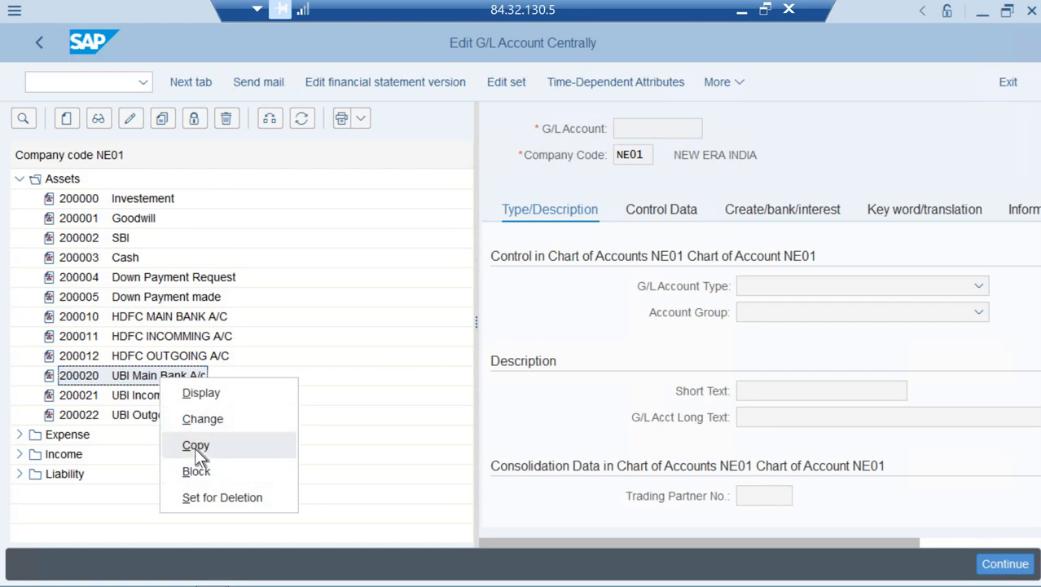
left_click(195, 446)
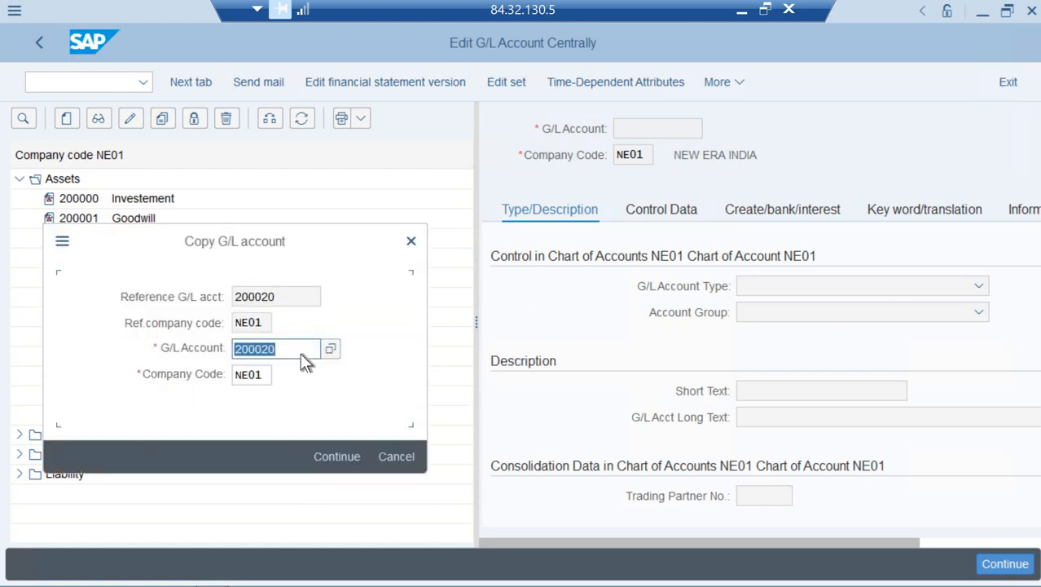
left_click(299, 350)
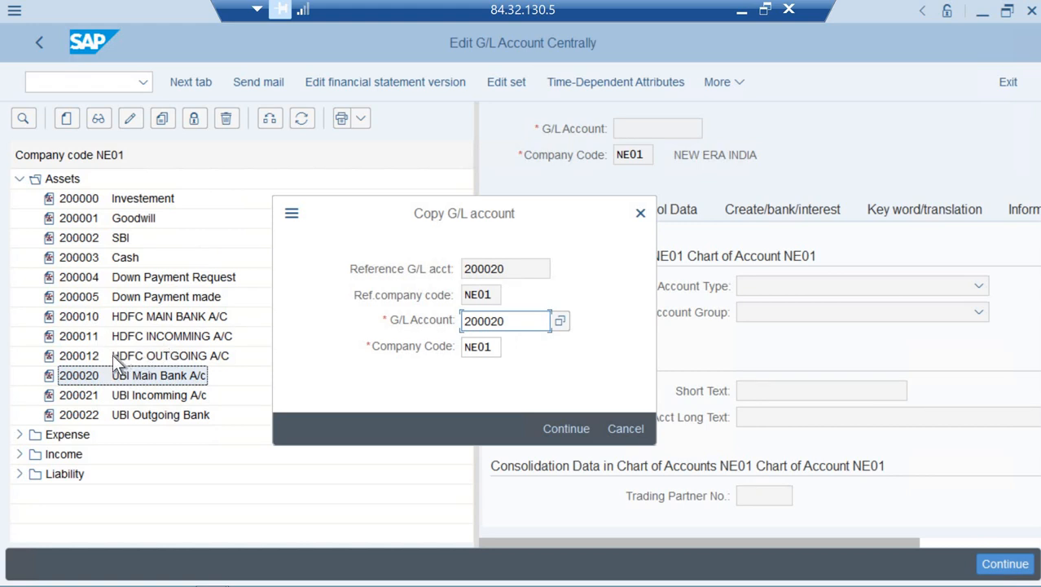
left_click(508, 321)
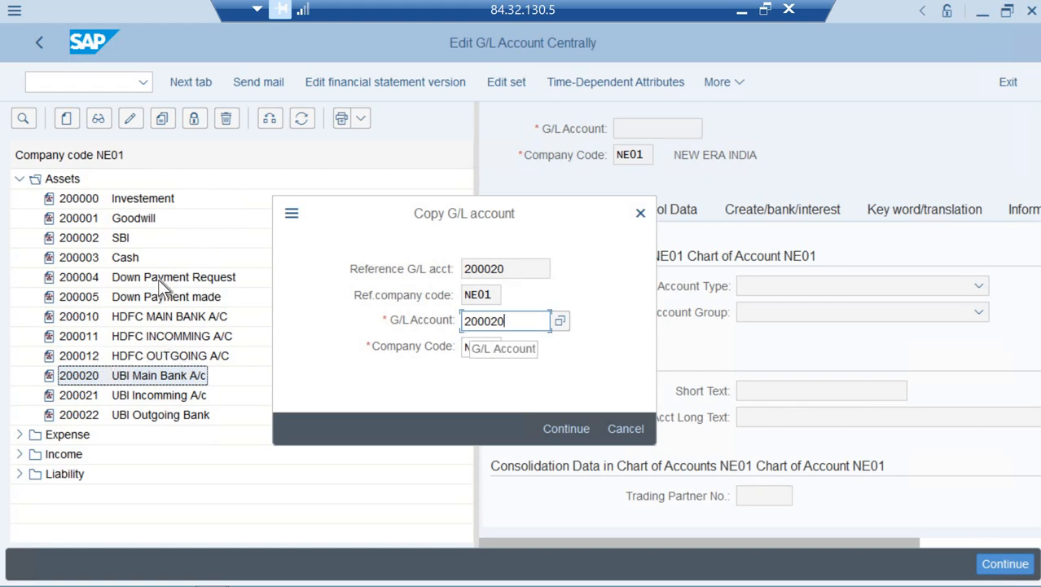
key("BackSpace")
key("BackSpace")
type("30")
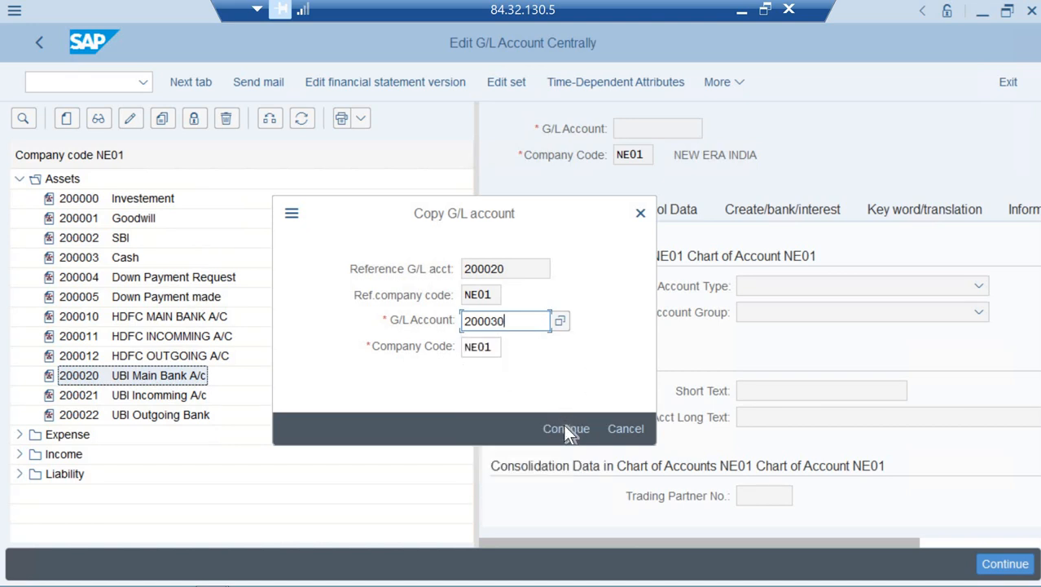
key("Return")
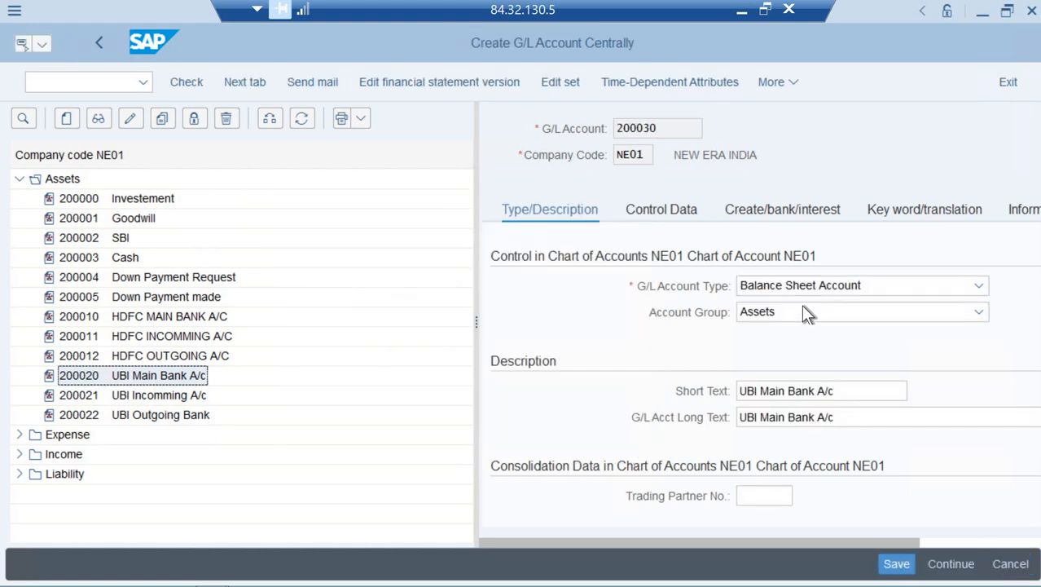
Change 200030's short and long text from UBI to 'PNB Main Bank A/c'
left_click(751, 395)
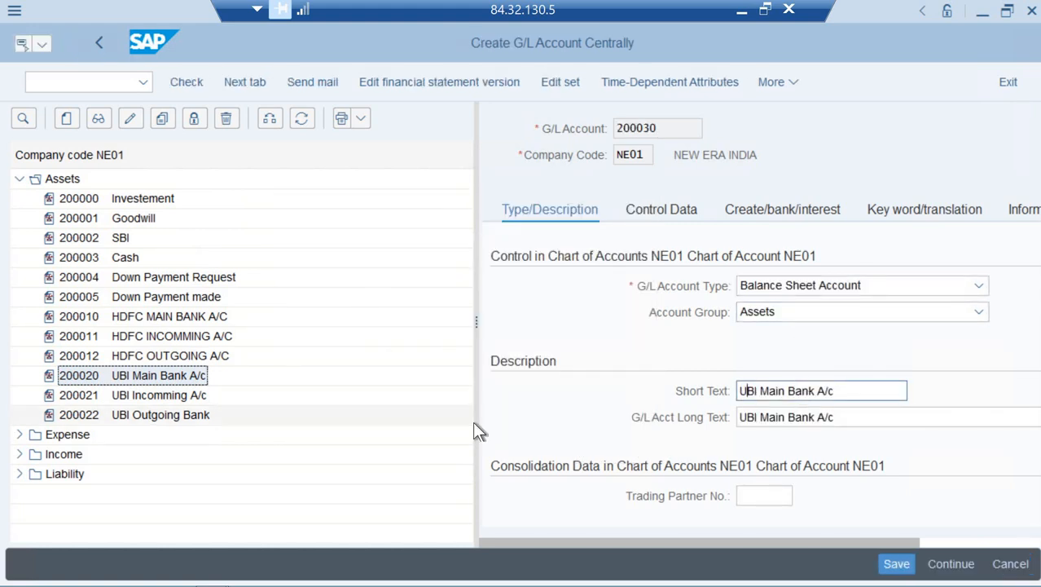
key("Home")
type("PNB")
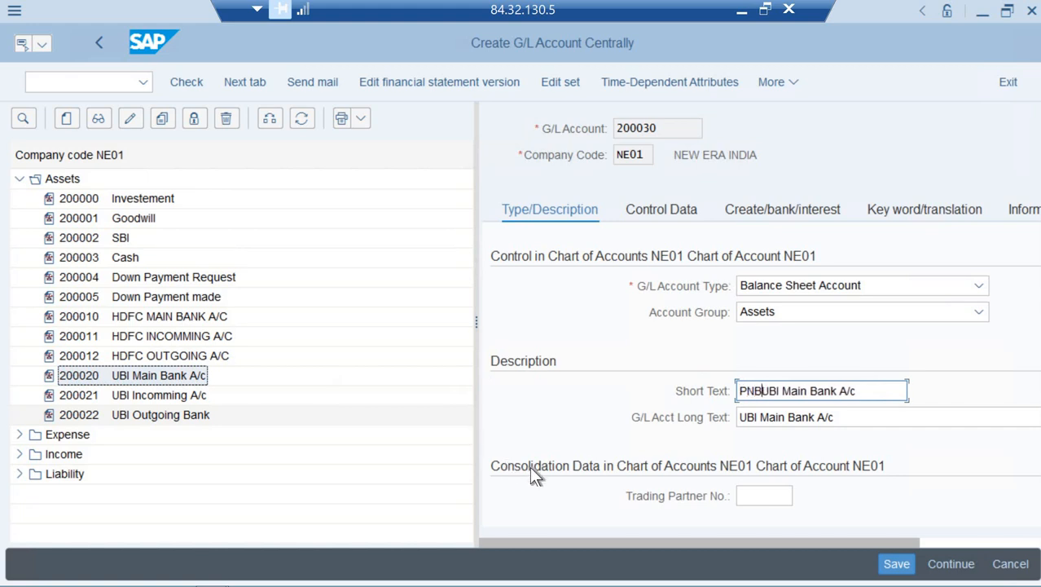
key("Delete")
key("Delete")
key("Delete")
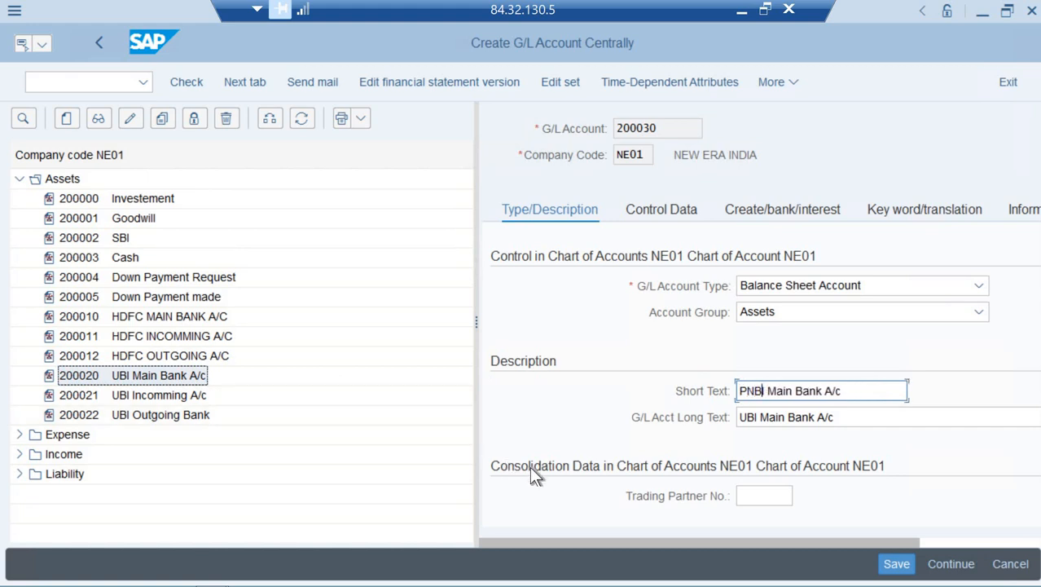
left_click(744, 419)
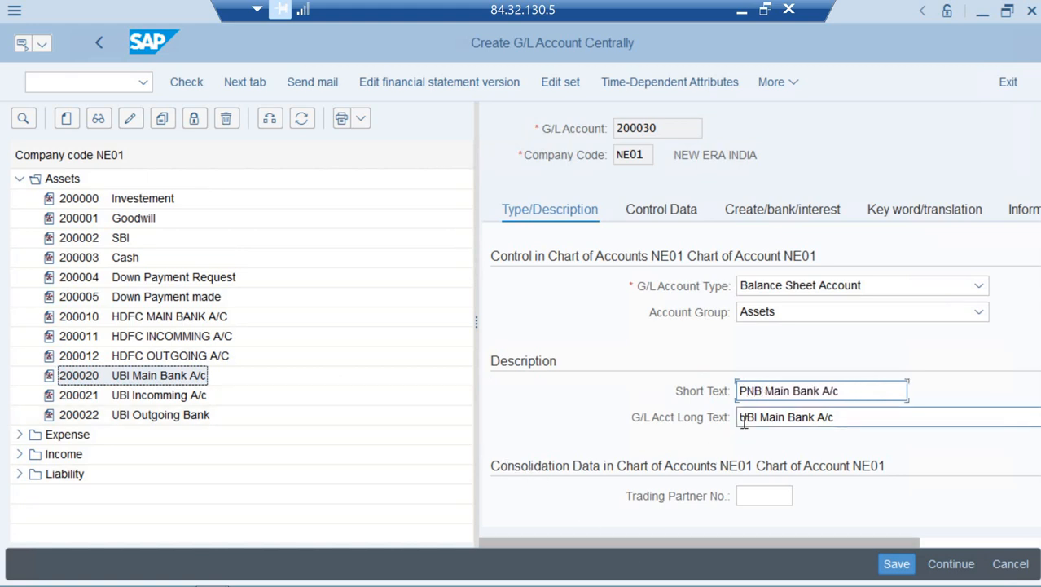
key("BackSpace")
key("Delete")
key("Delete")
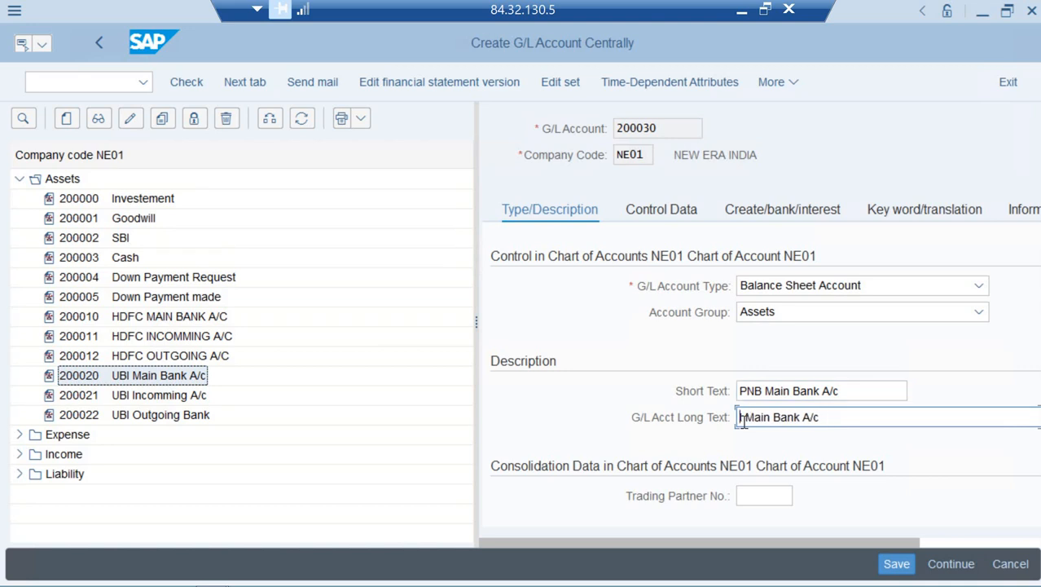
type("PN ")
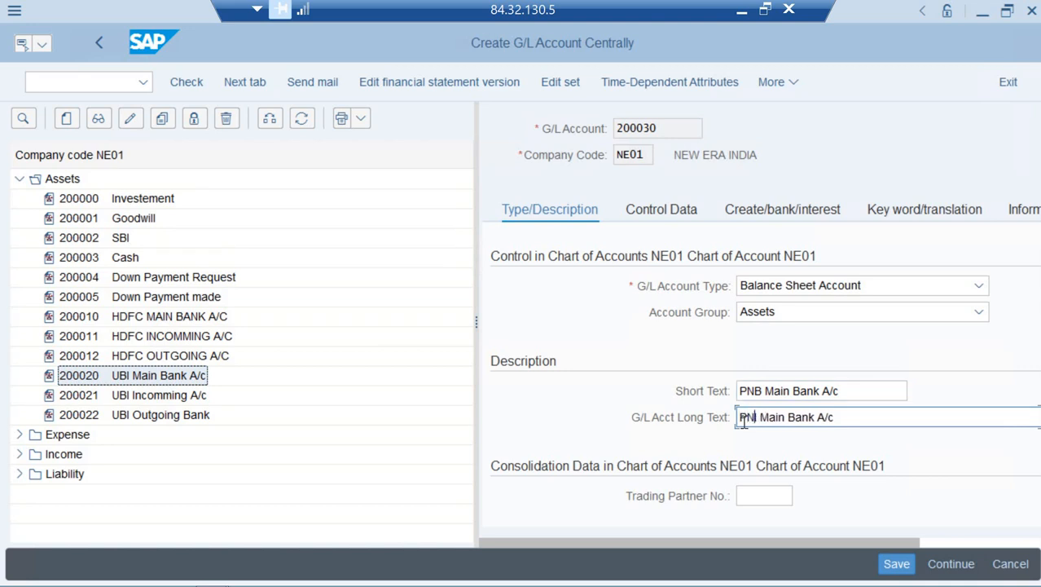
type("B")
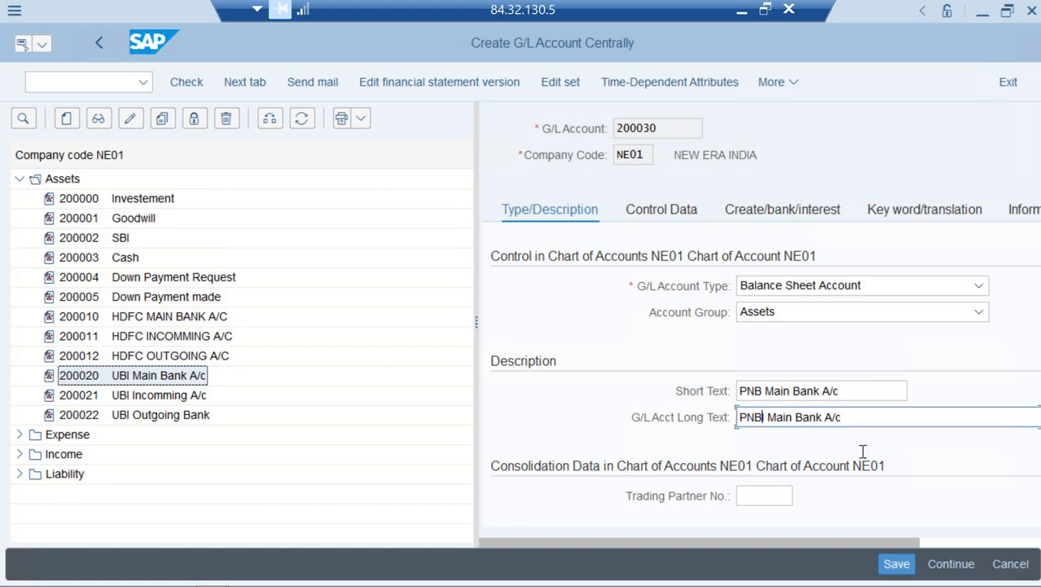
left_click(679, 218)
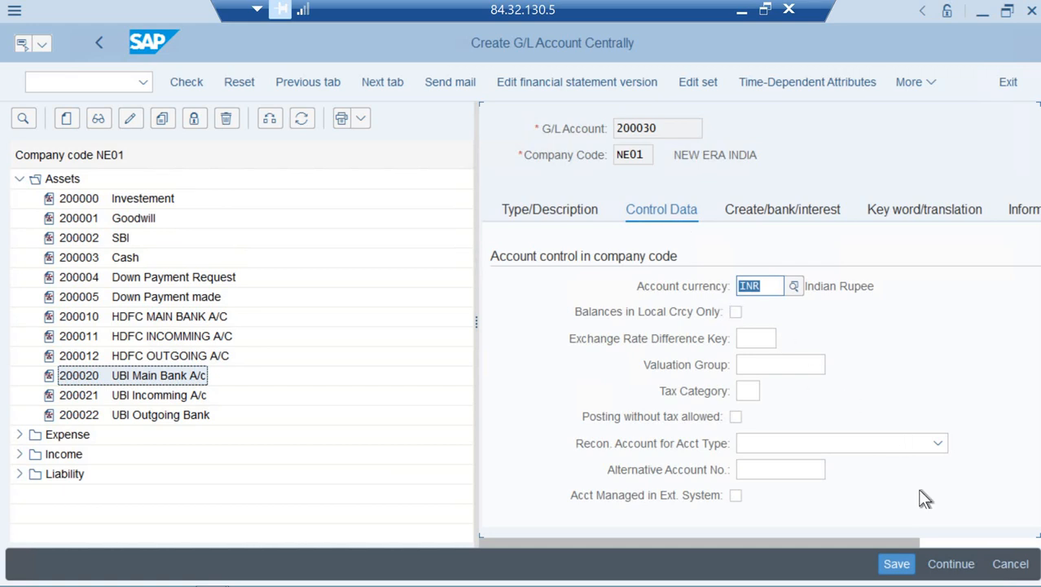
Clear the UBIN house bank and UBIN account ID from account 200030
key("Tab")
key("Tab")
key("Tab")
key("Tab")
key("Tab")
key("Tab")
key("Tab")
key("Tab")
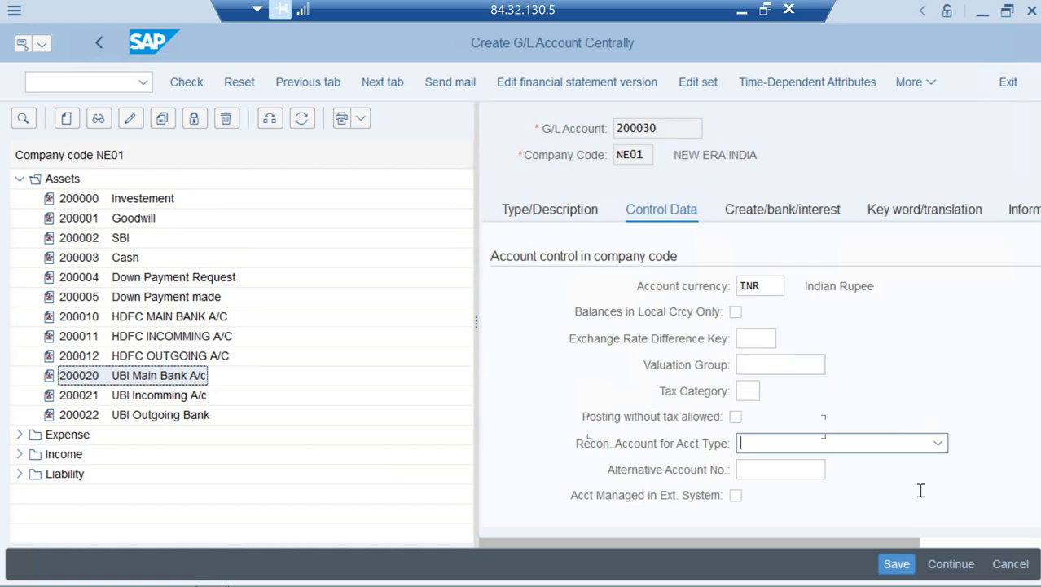
key("Tab")
key("Tab")
key("Tab")
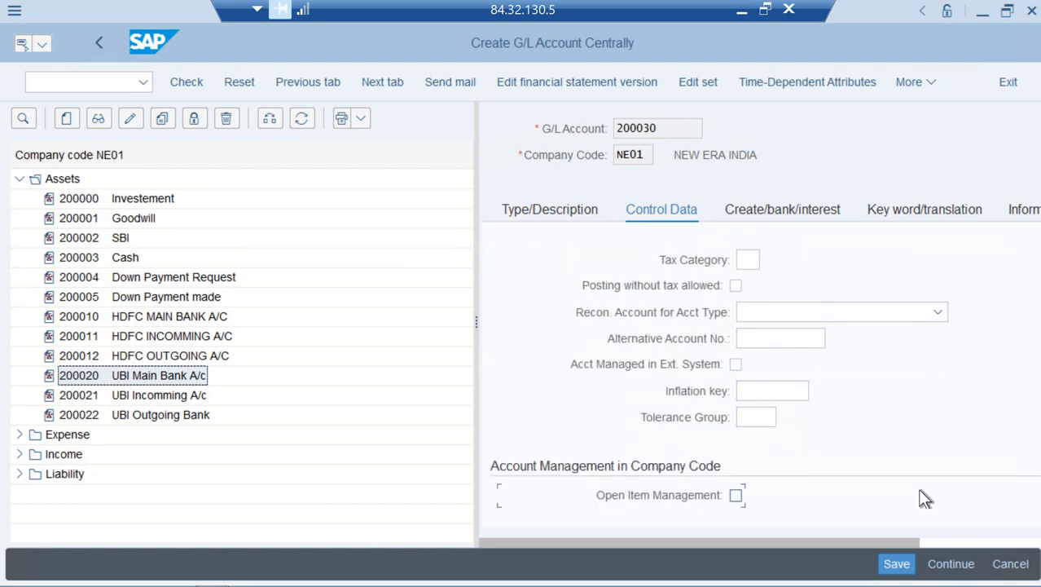
key("Tab")
key("Tab")
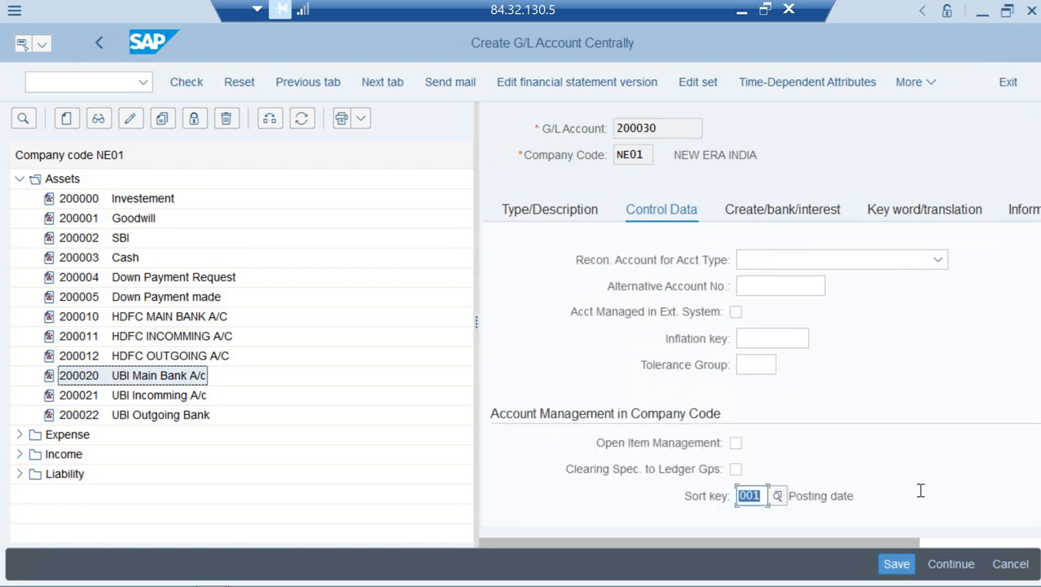
left_click(797, 212)
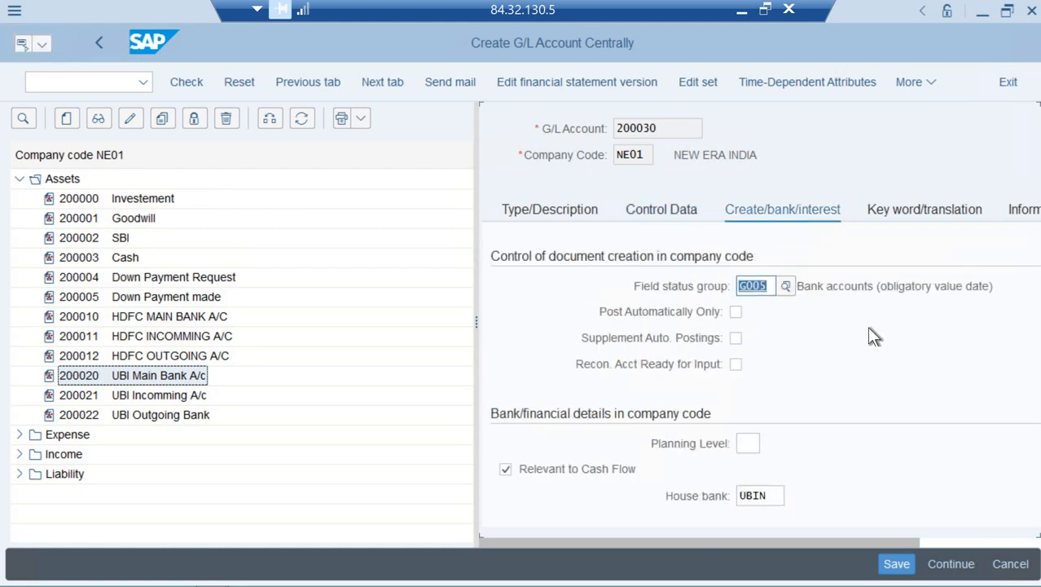
key("Tab")
key("Tab")
key("Tab")
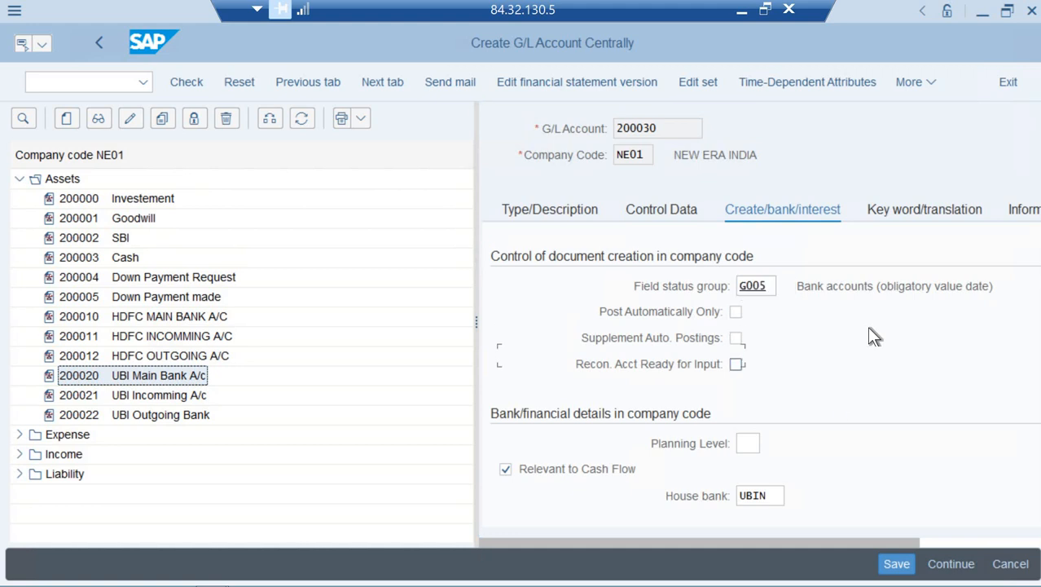
key("Tab")
key("Tab")
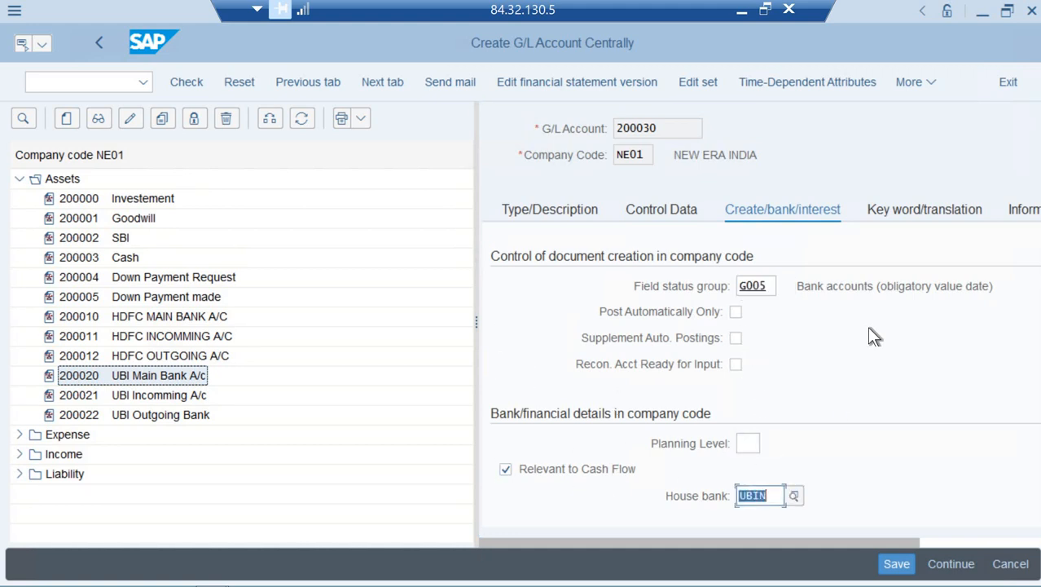
key("Delete")
key("Tab")
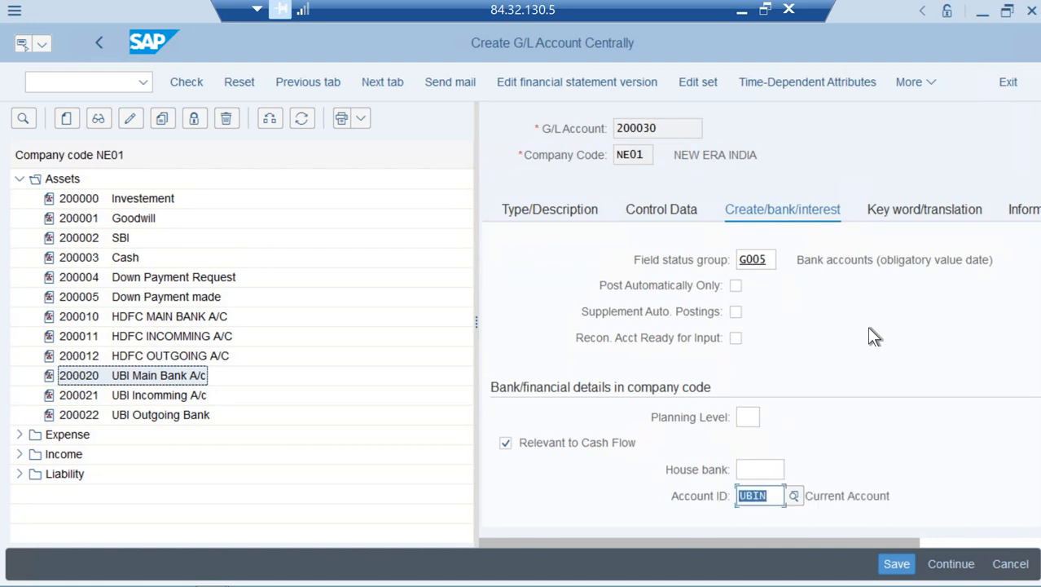
key("Delete")
Step past the interest fields to the keyword list showing English keyword DEEP
key("Tab")
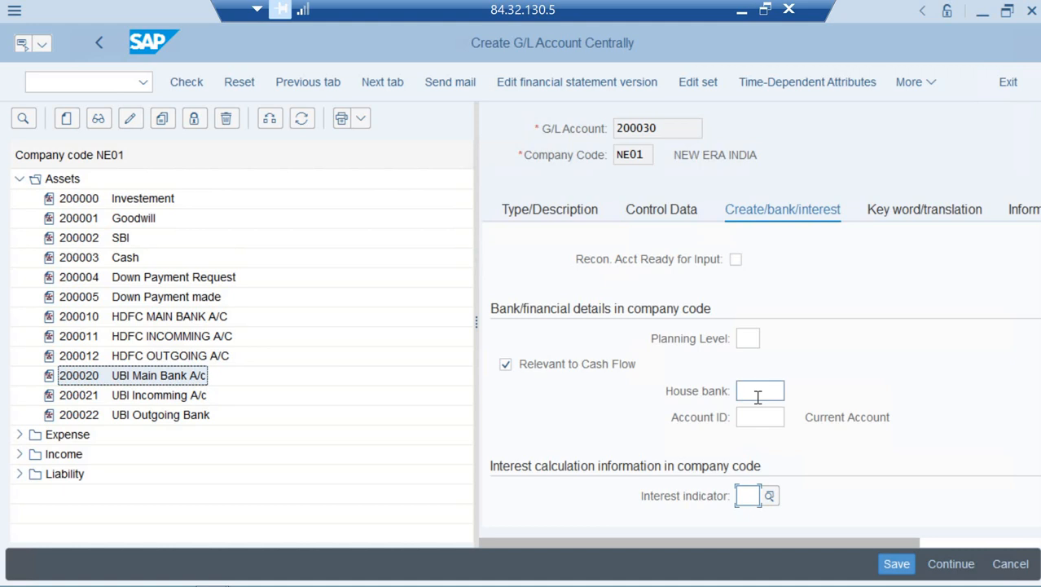
key("Tab")
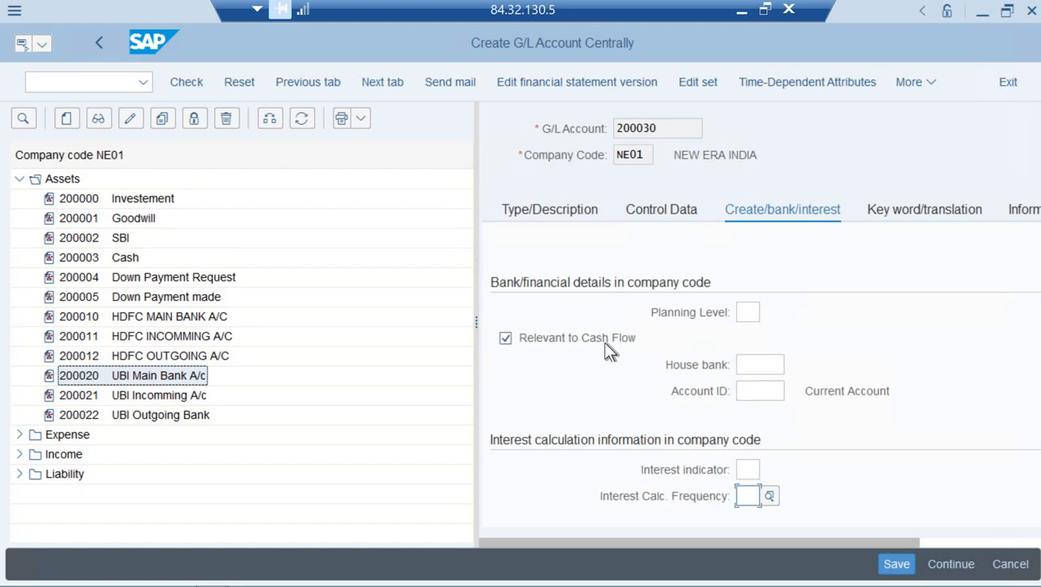
key("Tab")
key("Tab")
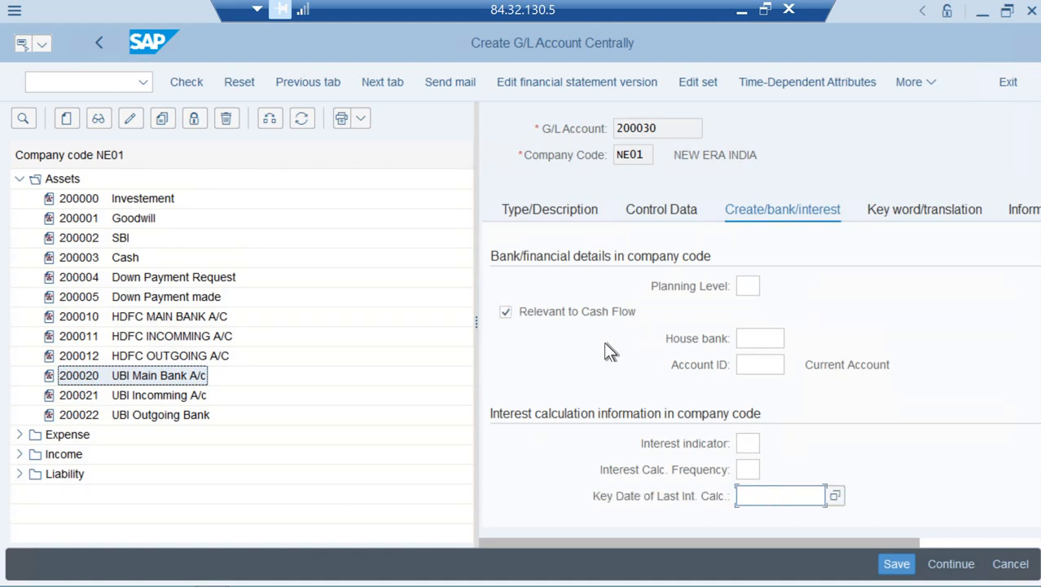
key("Tab")
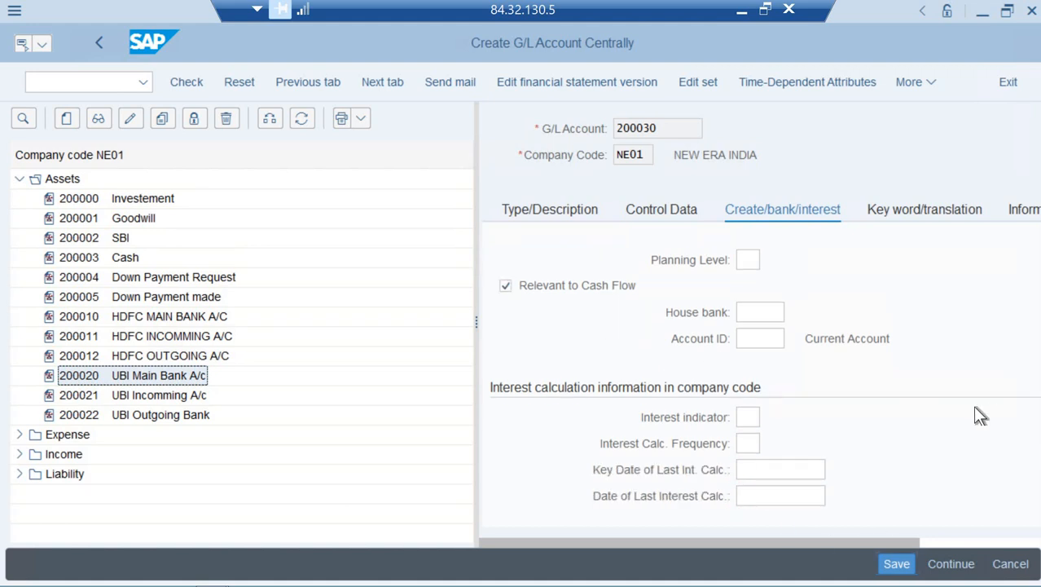
left_click(935, 214)
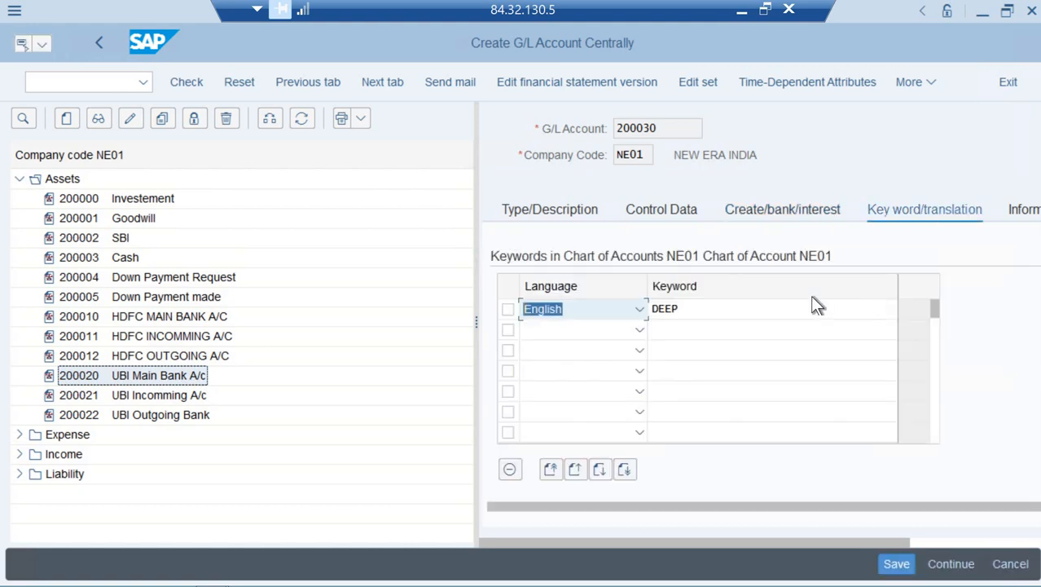
Save G/L account 200030, accepting the warning messages
key("ctrl+s")
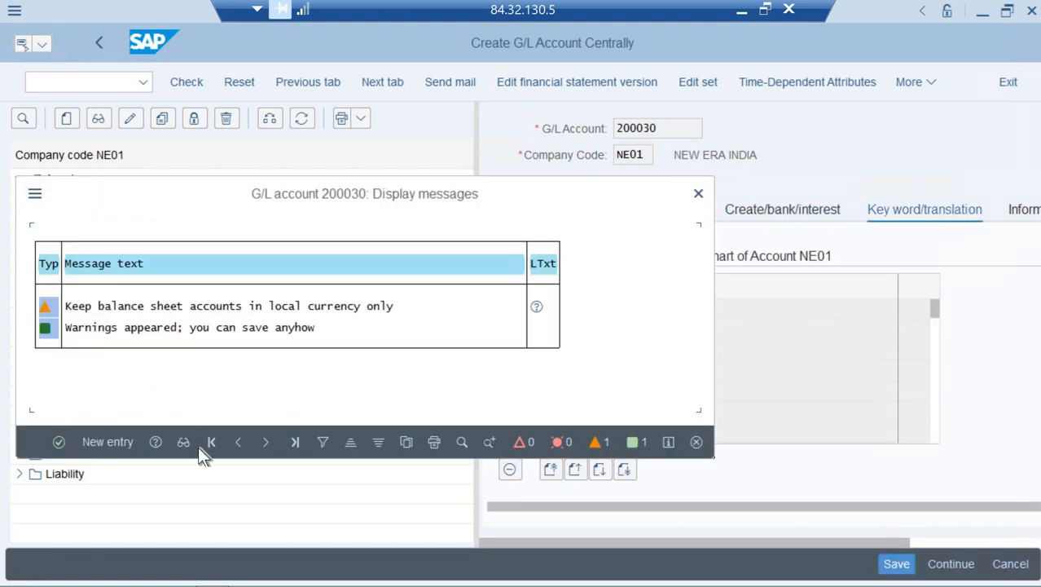
left_click(57, 441)
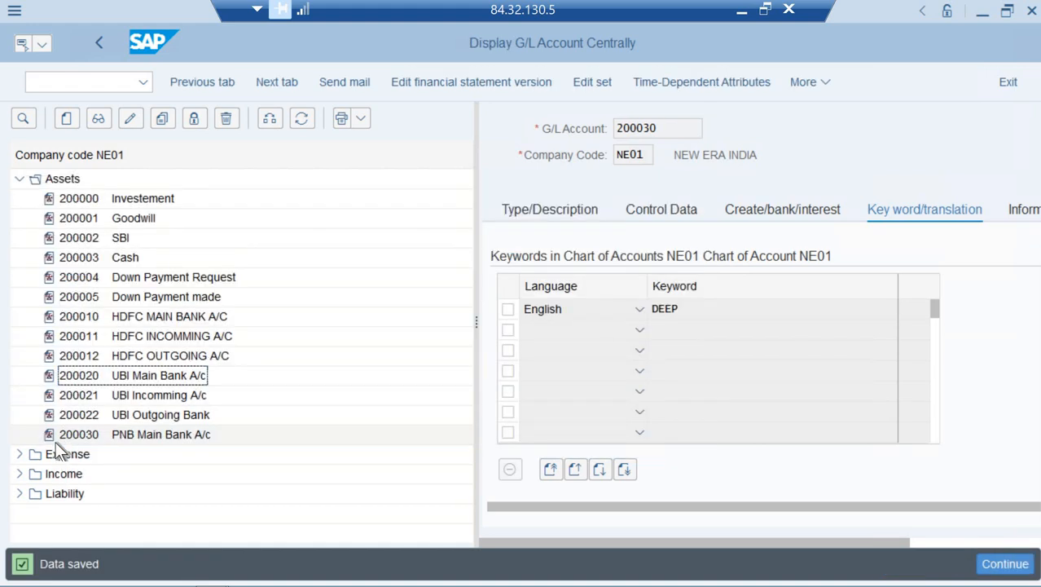
Copy account 200021 UBI Incomming A/c as new G/L account 200031
right_click(160, 396)
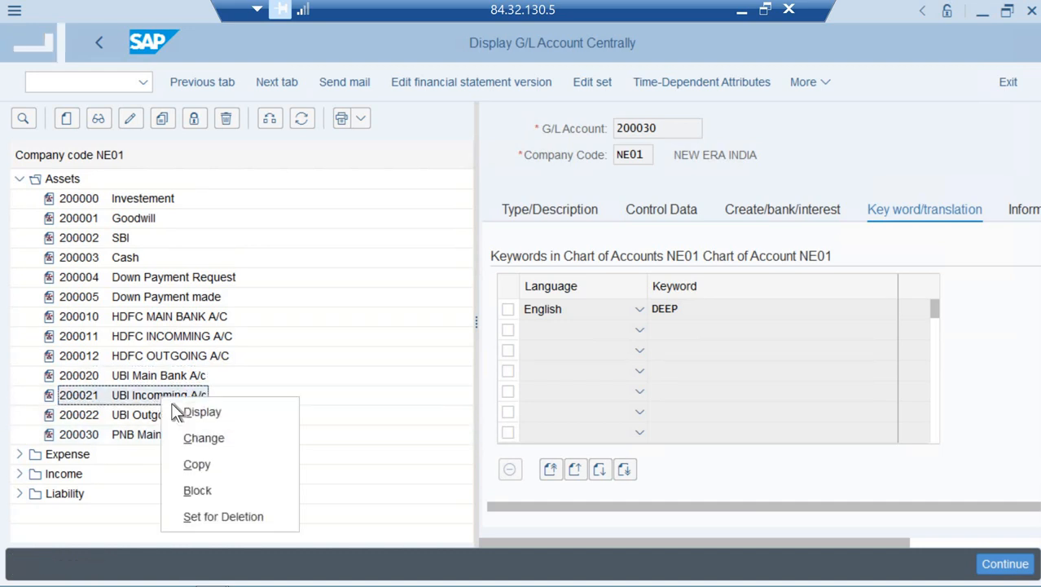
left_click(198, 466)
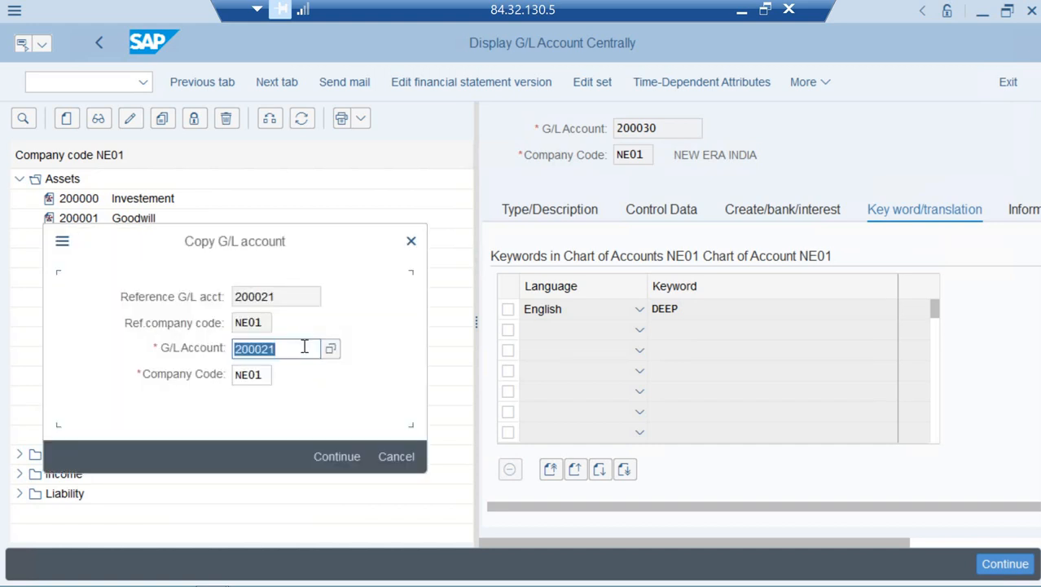
left_click(304, 347)
key("BackSpace")
key("BackSpace")
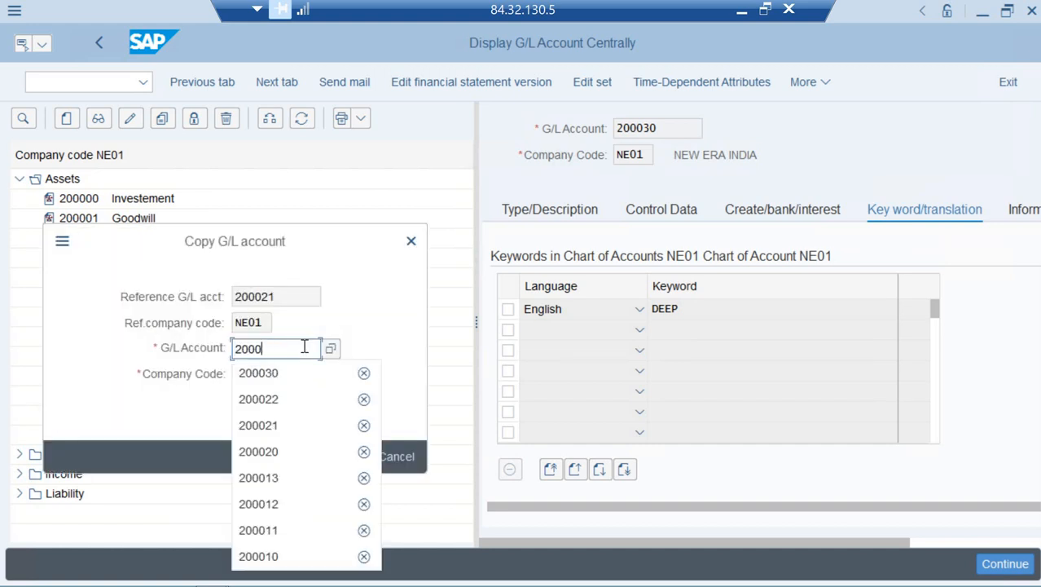
type("31")
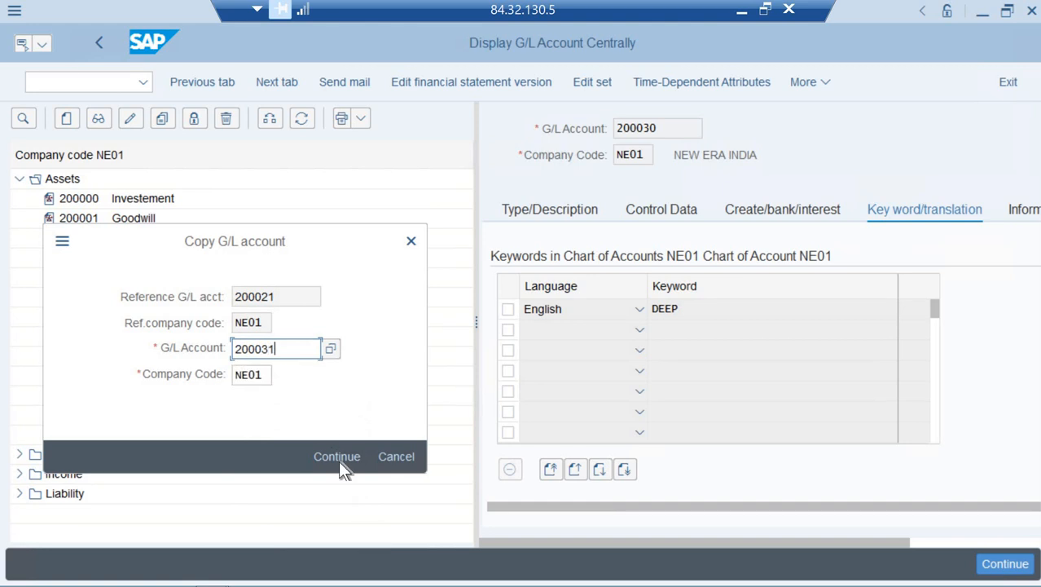
left_click(336, 457)
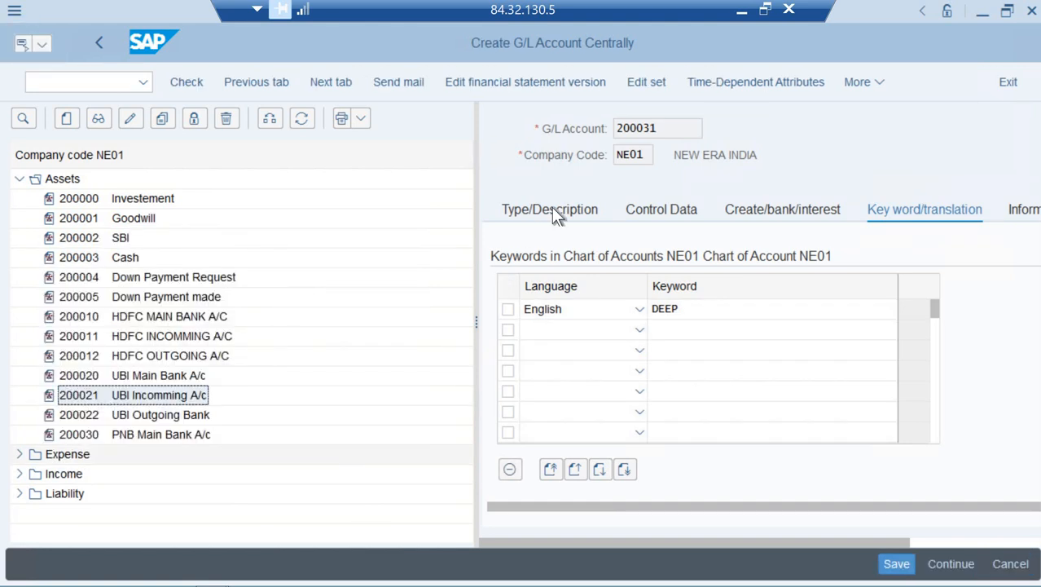
left_click(551, 207)
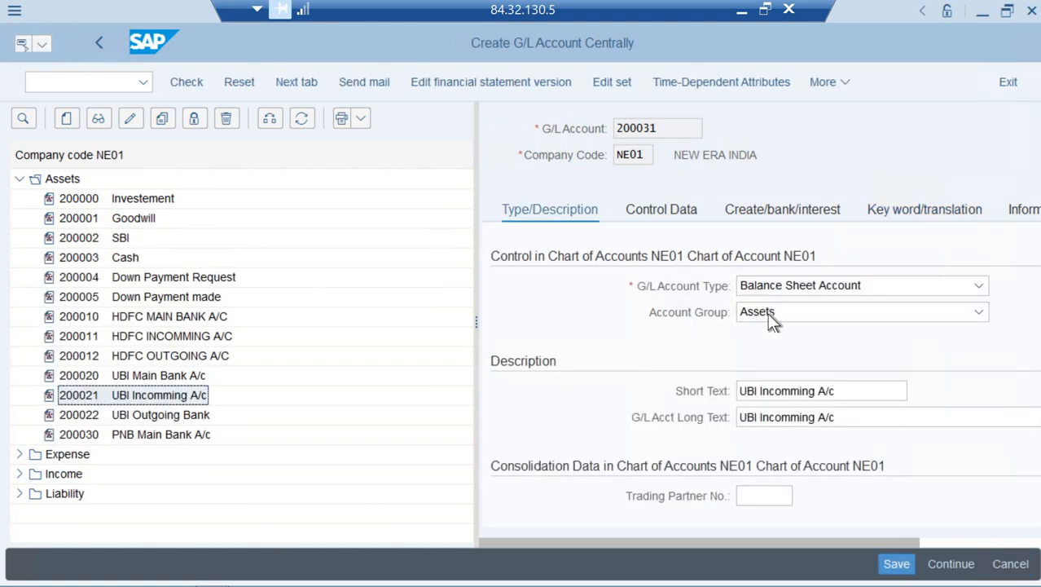
Replace UBI with PNB in 200031's short and long text
left_click(744, 390)
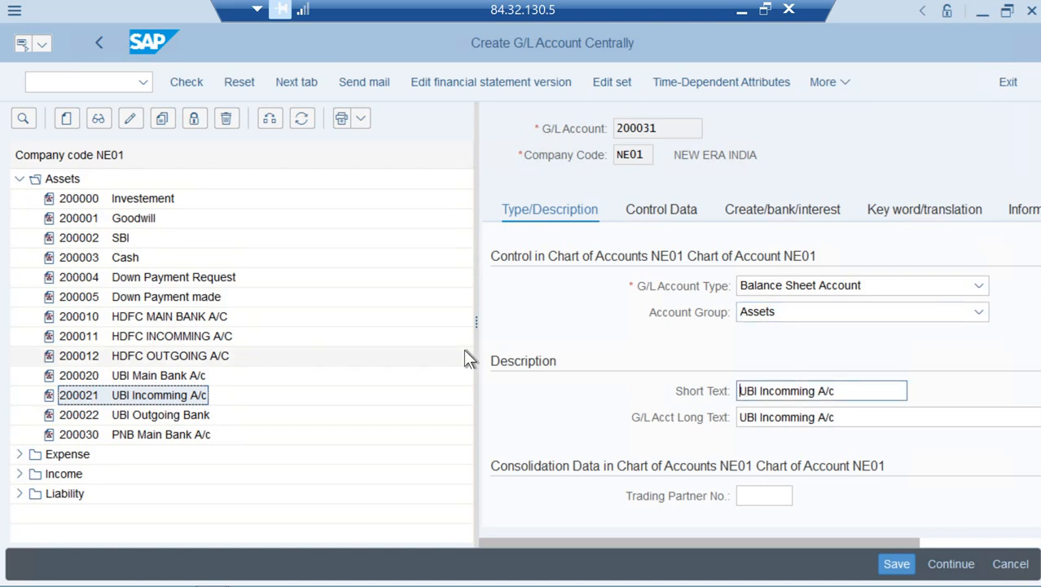
type("PNB")
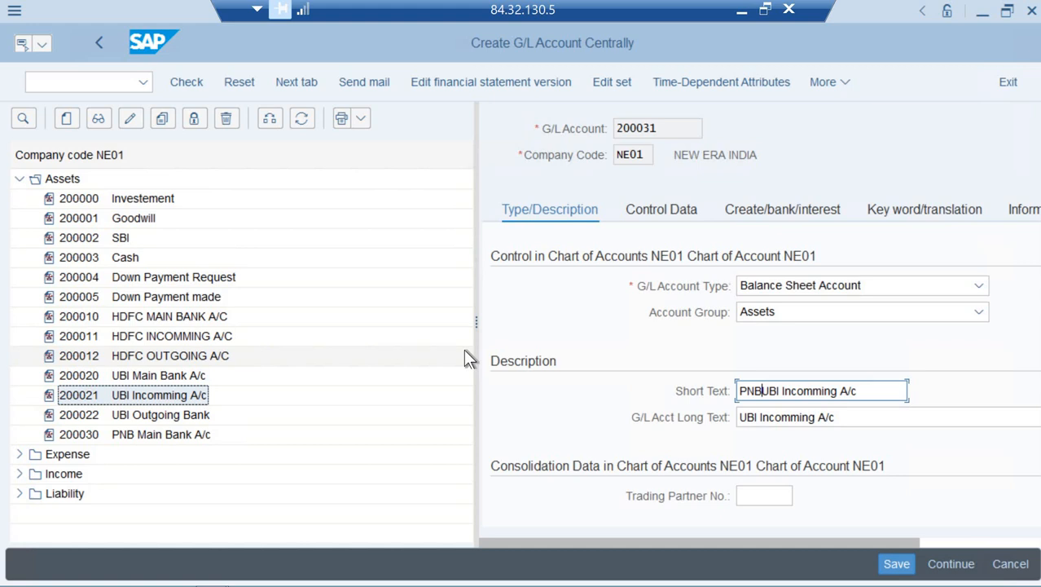
key("Delete")
key("Delete")
key("Delete")
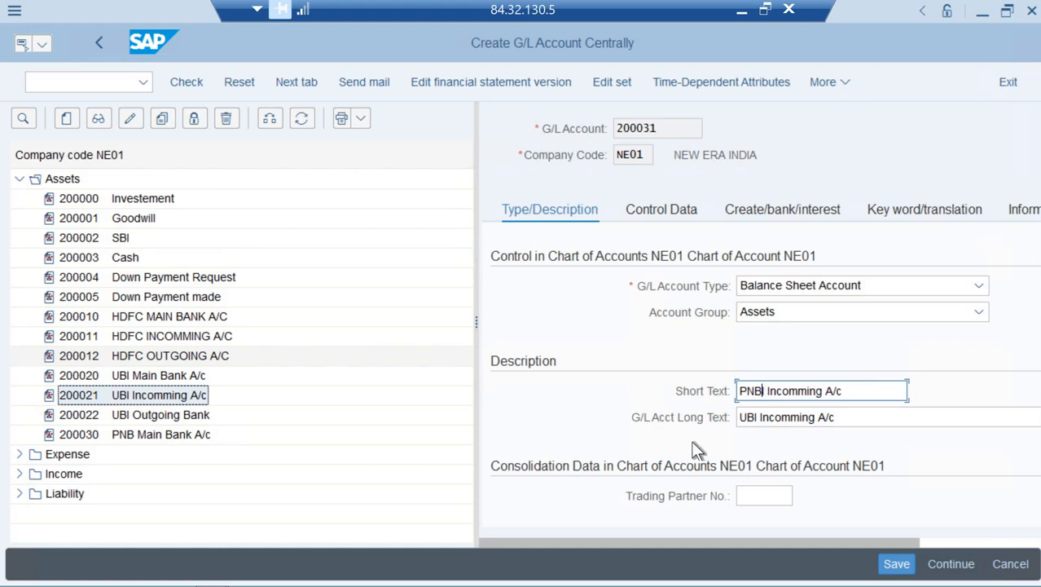
left_click(742, 418)
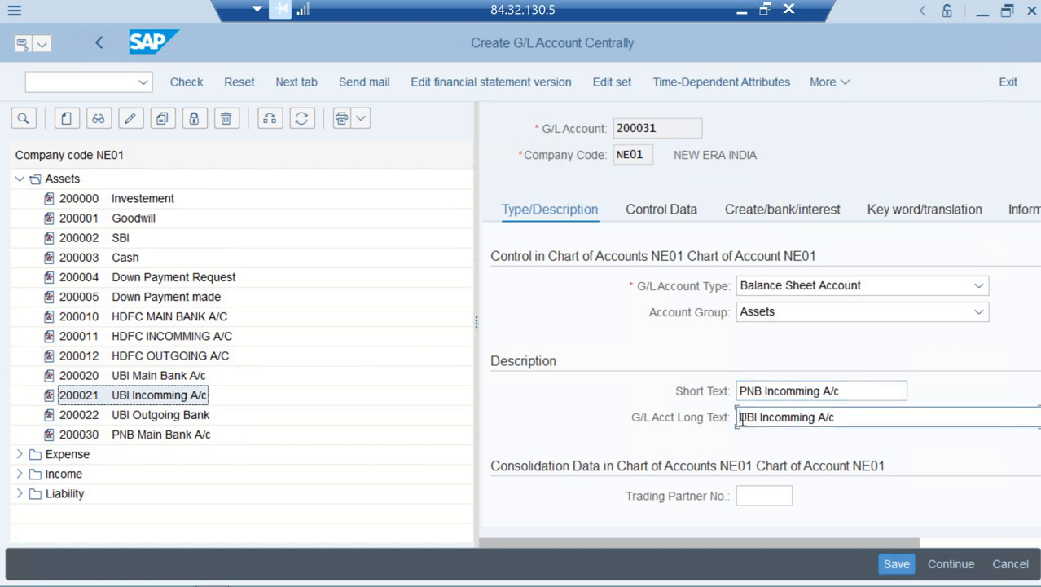
type("PNB")
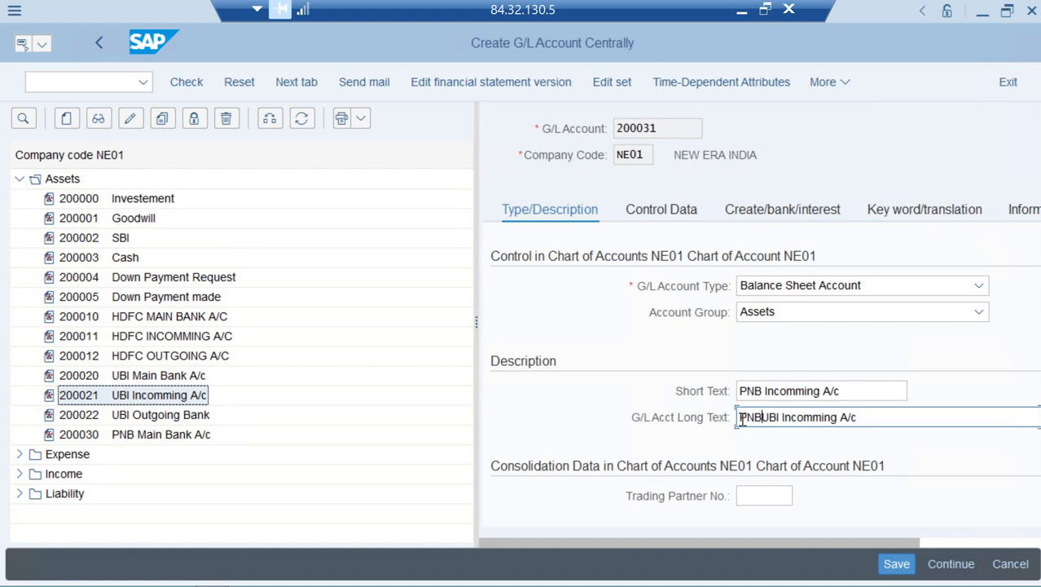
key("Delete")
key("Delete")
key("Delete")
key("Delete")
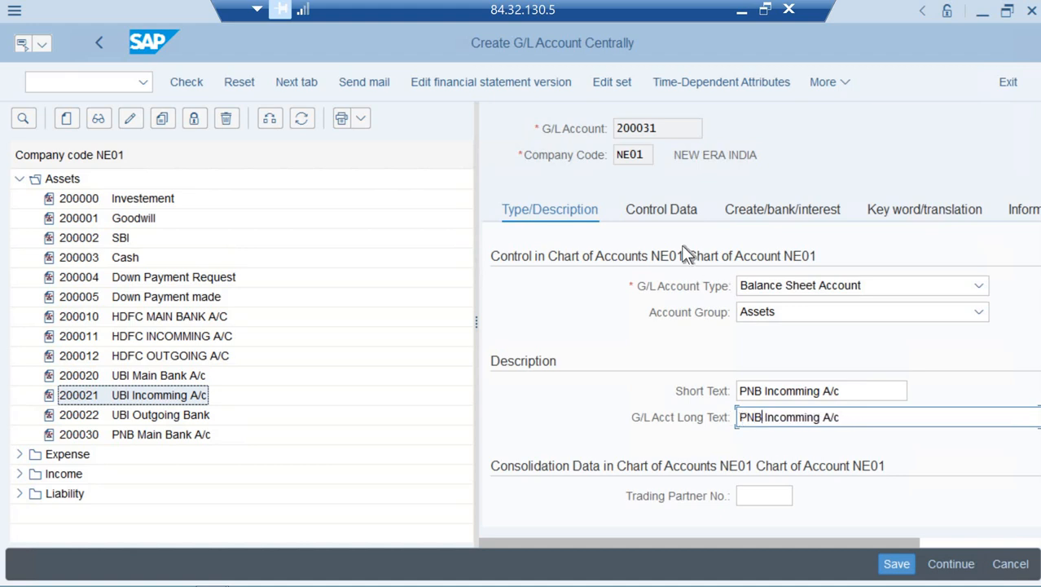
Review 200031's control data, bank/interest and keyword settings, then save the account
left_click(663, 207)
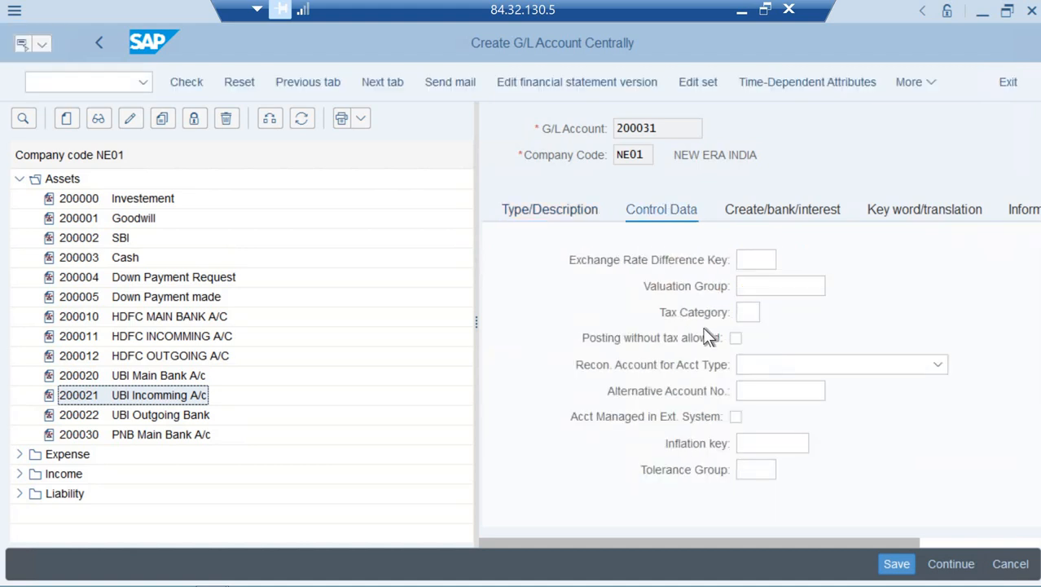
left_click(749, 260)
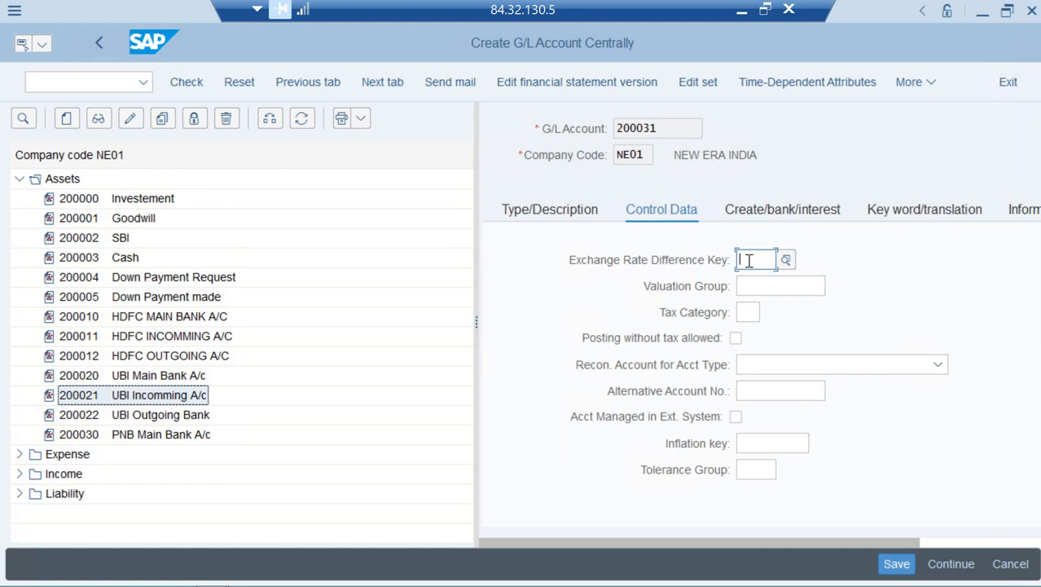
key("Tab")
key("Tab")
key("Tab")
key("Tab")
key("Tab")
key("Tab")
key("Tab")
key("Tab")
key("Tab")
key("Tab")
key("Tab")
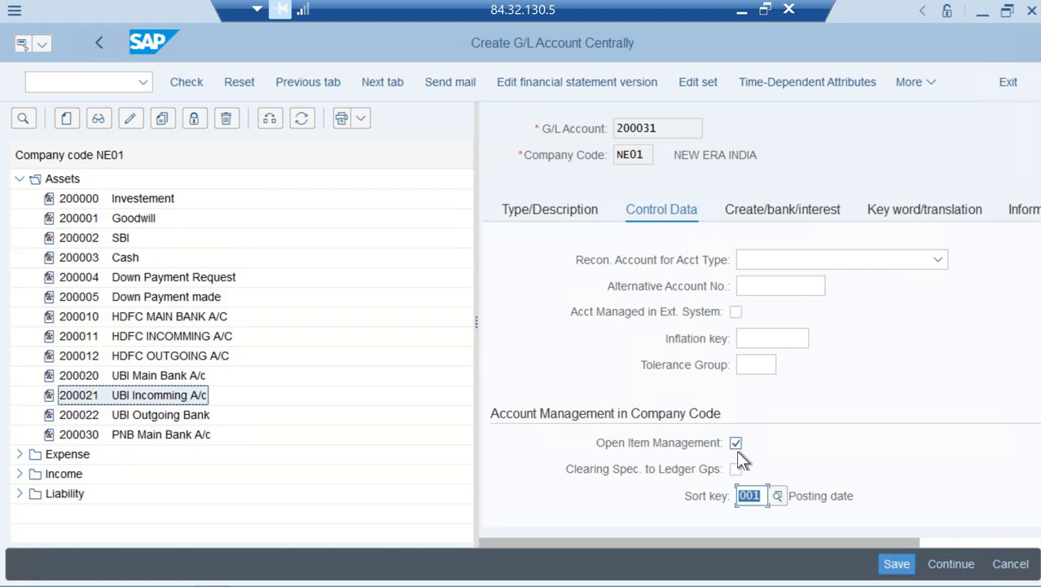
left_click(767, 214)
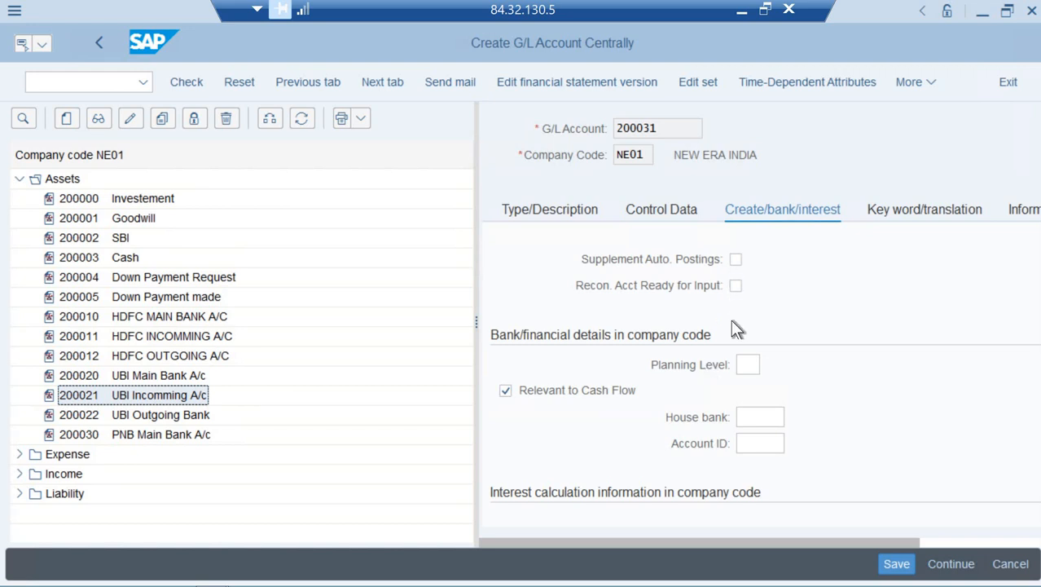
scroll(733, 318, "up", 1)
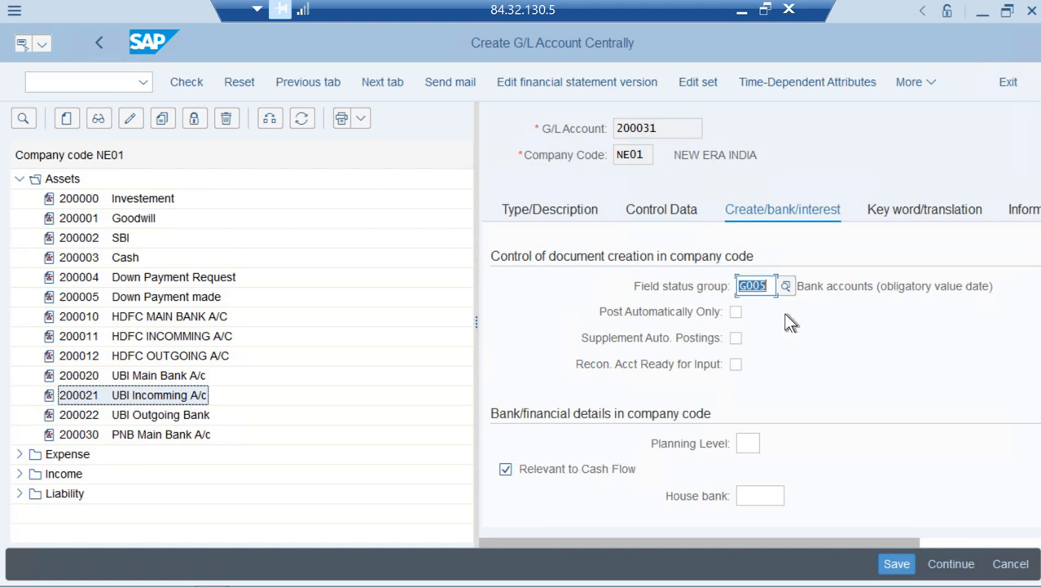
left_click(908, 220)
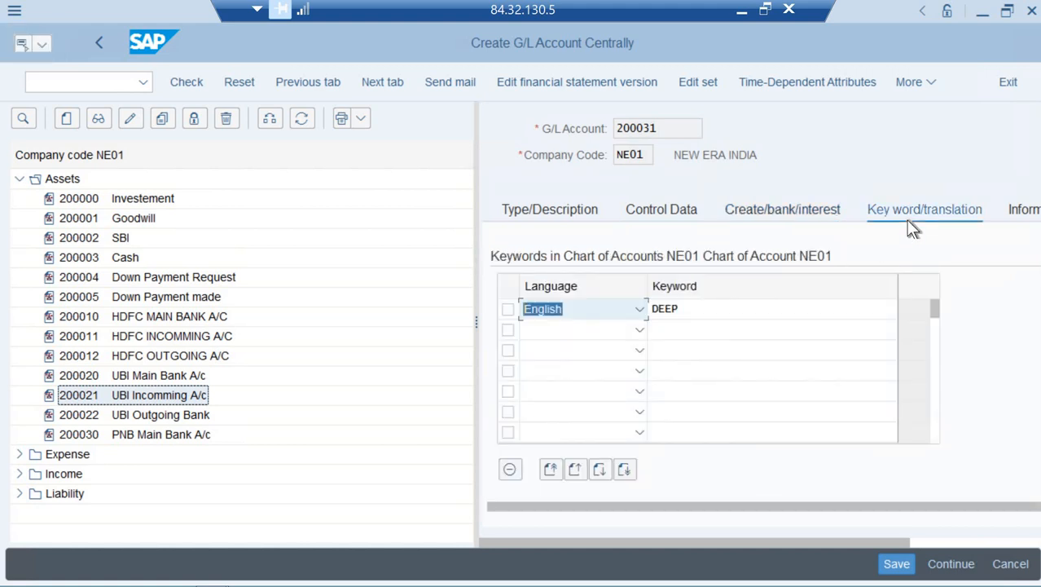
key("ctrl+s")
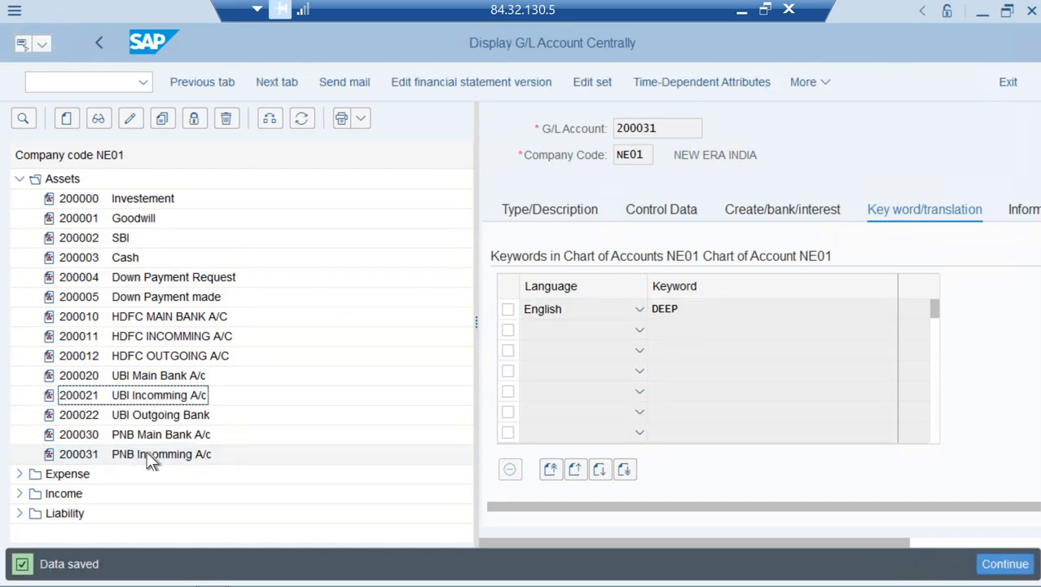
Copy account 200022 as new G/L account 200032
right_click(136, 410)
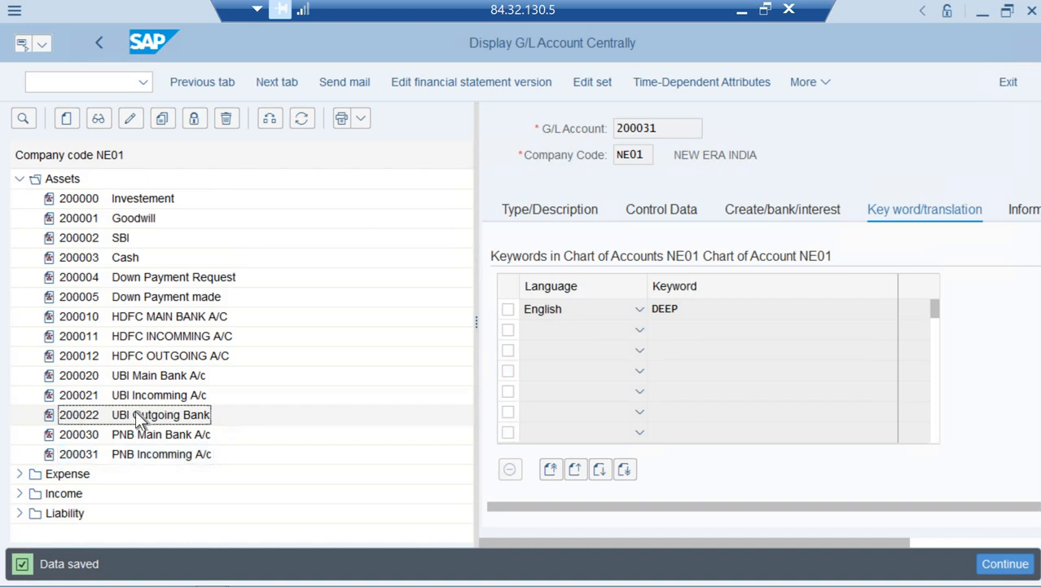
left_click(164, 478)
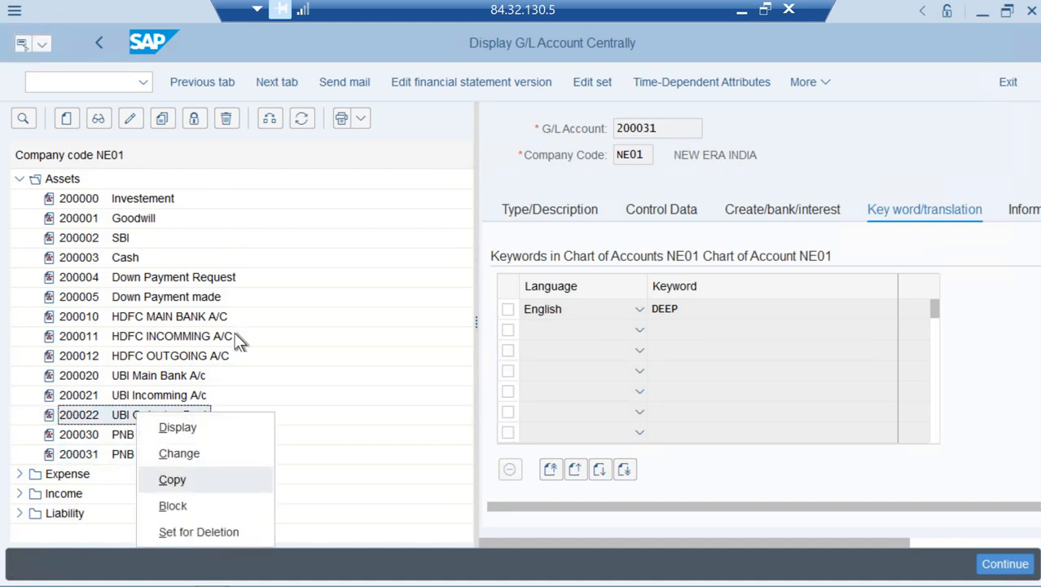
left_click(282, 347)
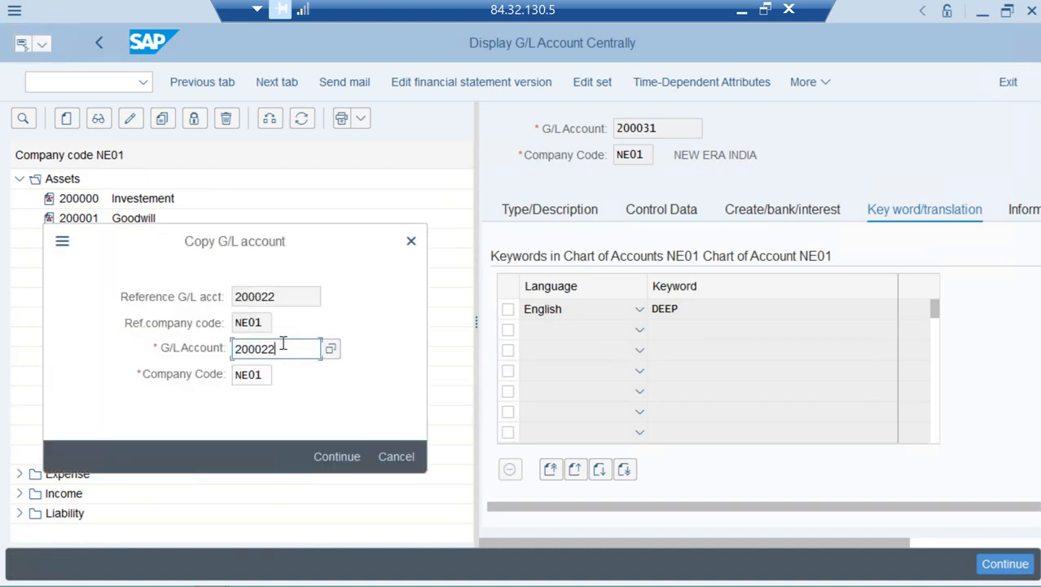
key("BackSpace")
key("BackSpace")
type("32")
left_click(336, 463)
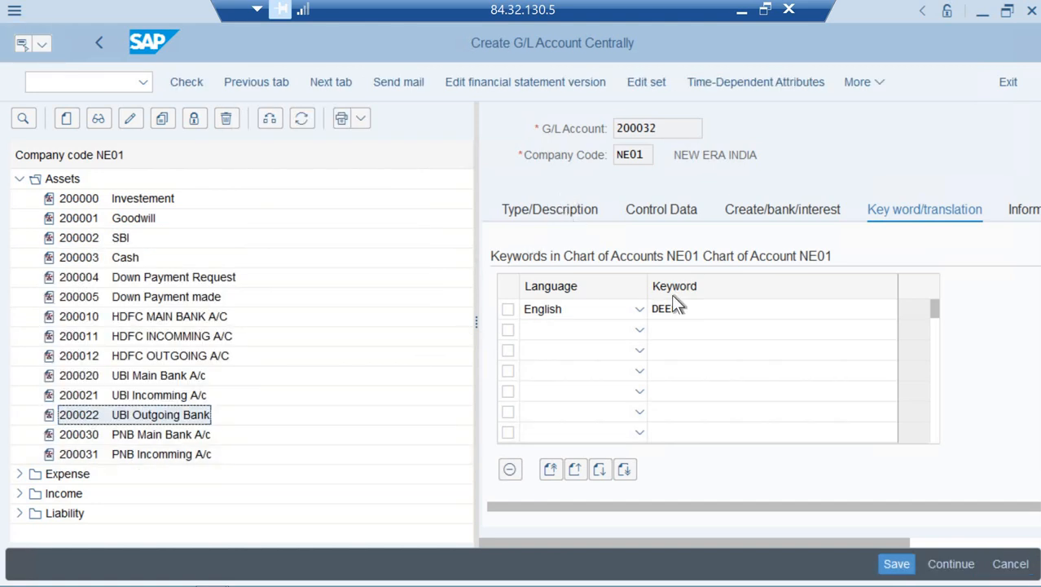
Change 200032's short and long text from UBI to PNB Outgoing Bank
left_click(742, 386)
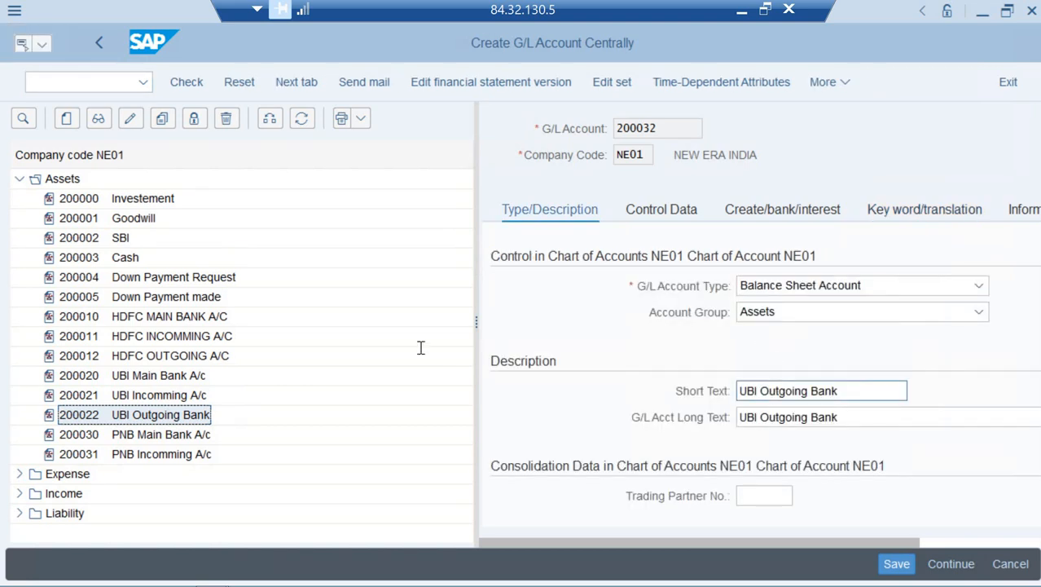
key("Delete")
key("Delete")
key("Delete")
key("Delete")
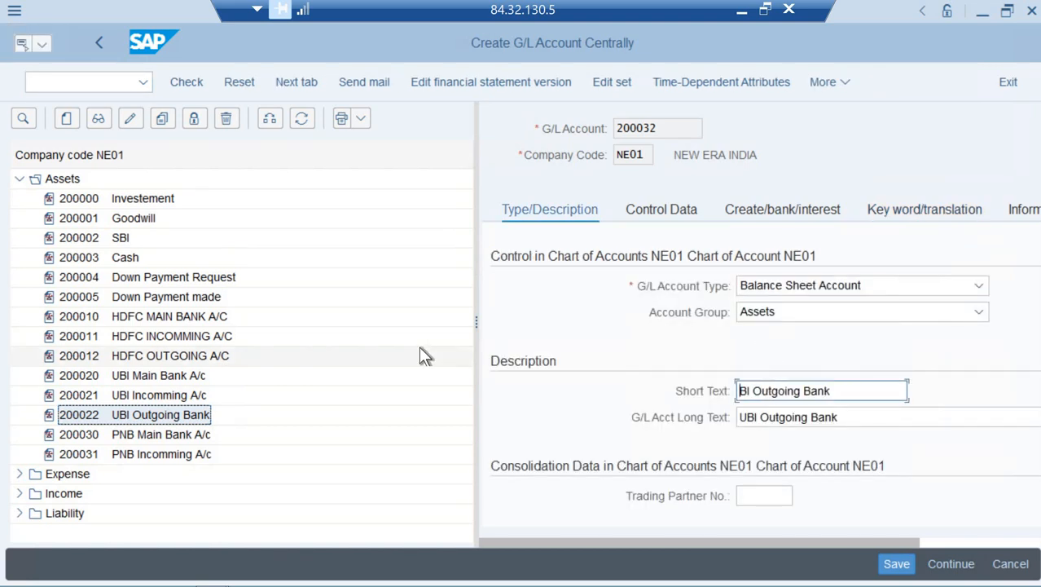
type("PNB")
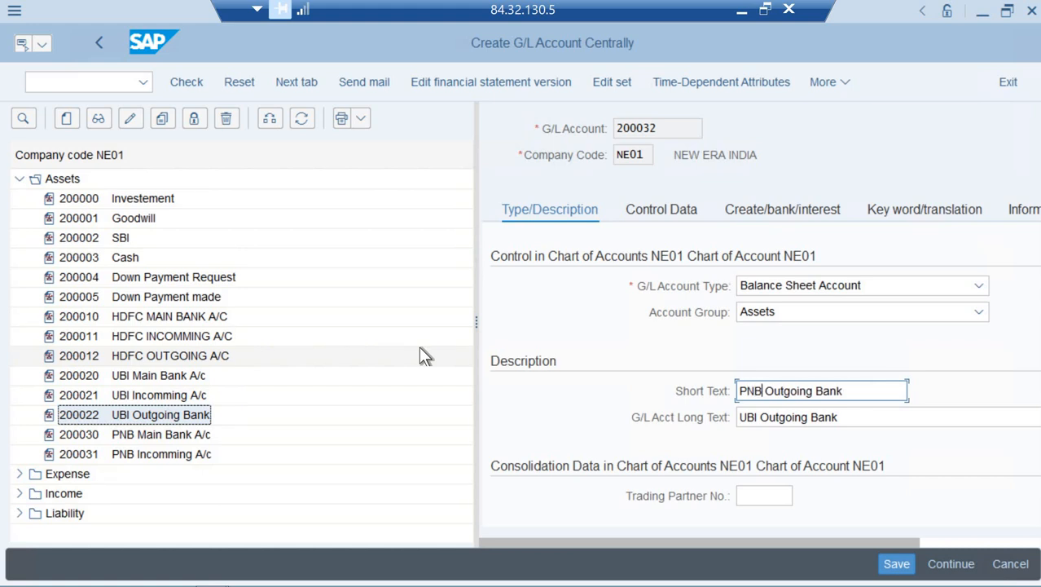
key("Tab")
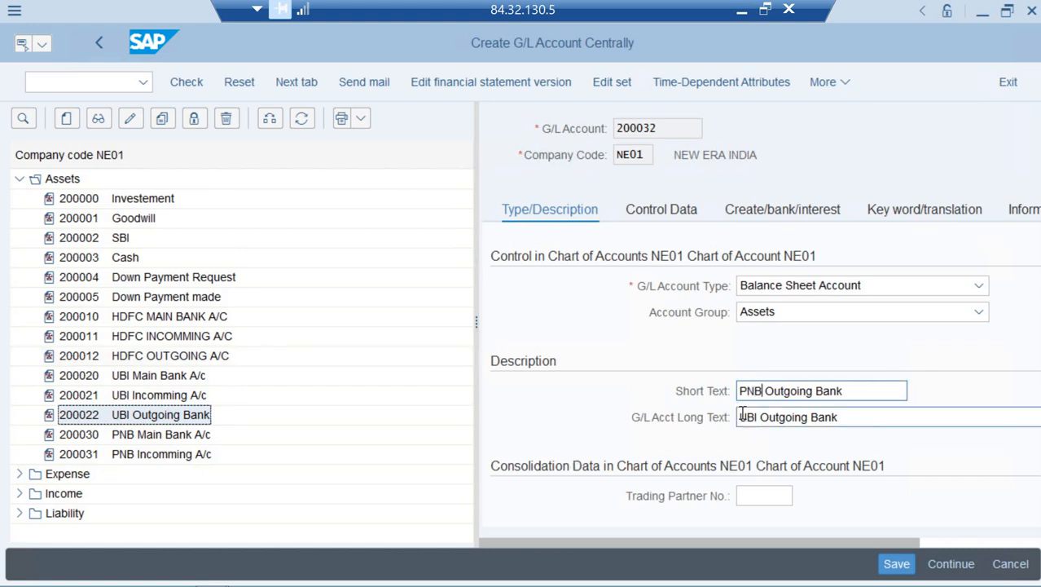
key("Delete")
key("Delete")
key("Delete")
key("Delete")
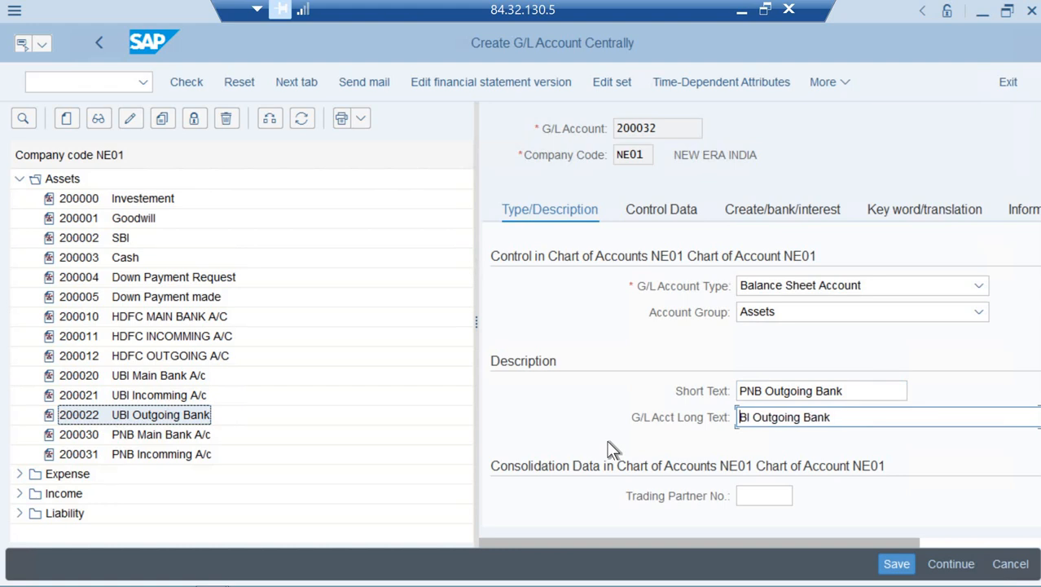
type("PNB")
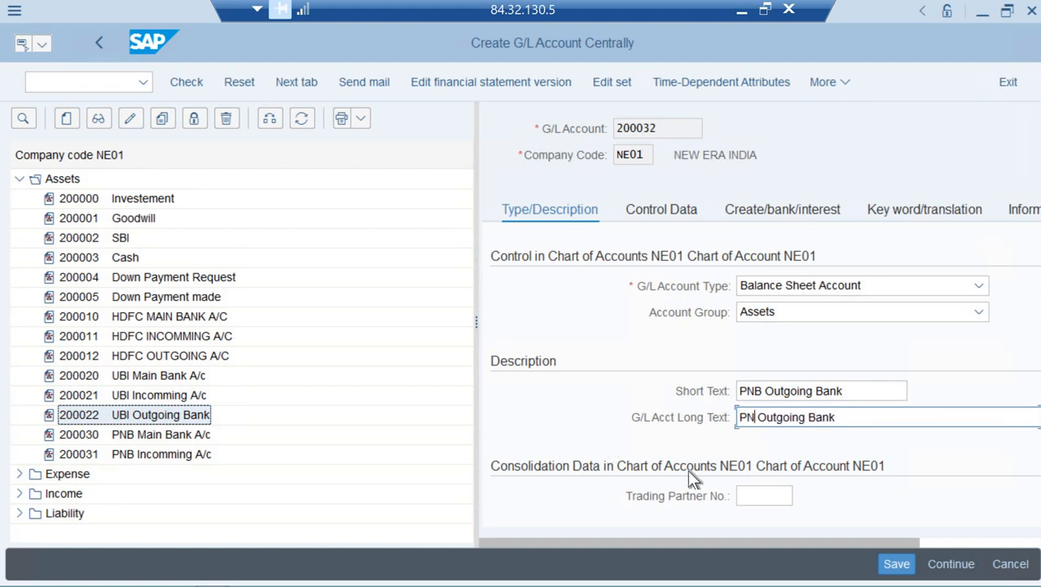
Review 200032's control data and bank/interest settings, then minimise the SAP session
left_click(668, 216)
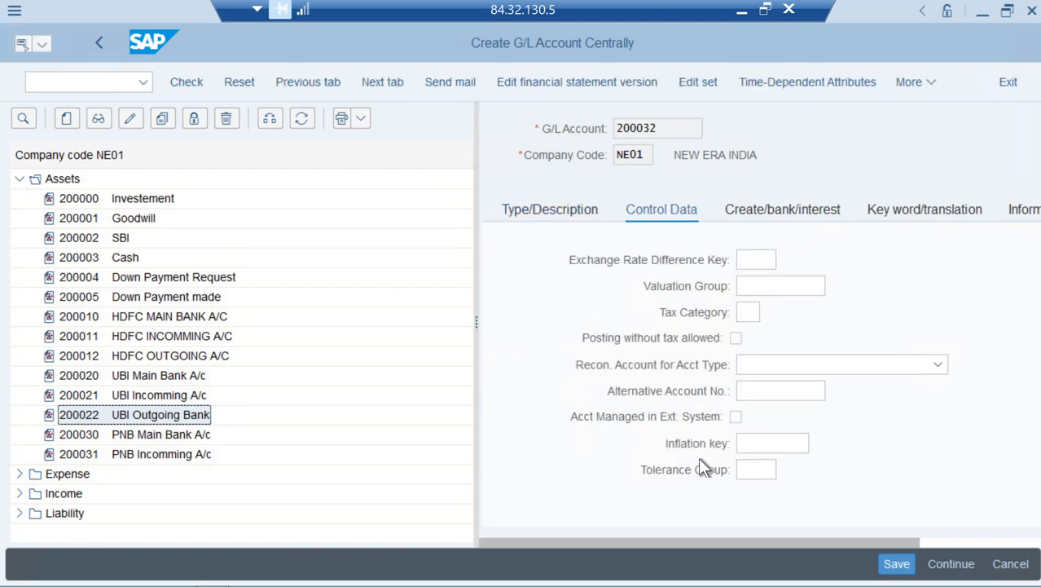
left_click(766, 390)
key("Tab")
key("Tab")
key("Tab")
key("Tab")
key("Tab")
key("Tab")
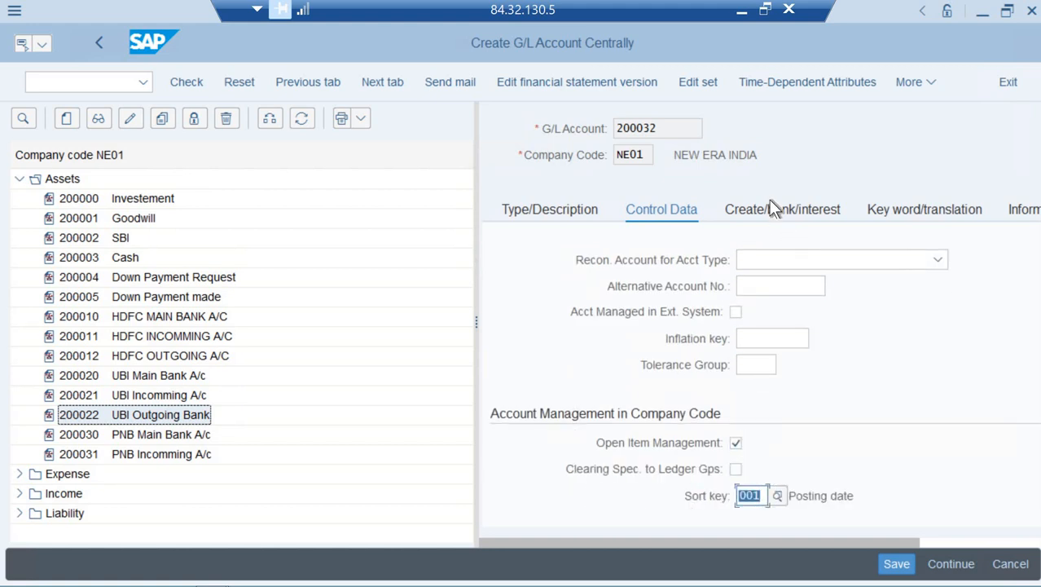
left_click(756, 216)
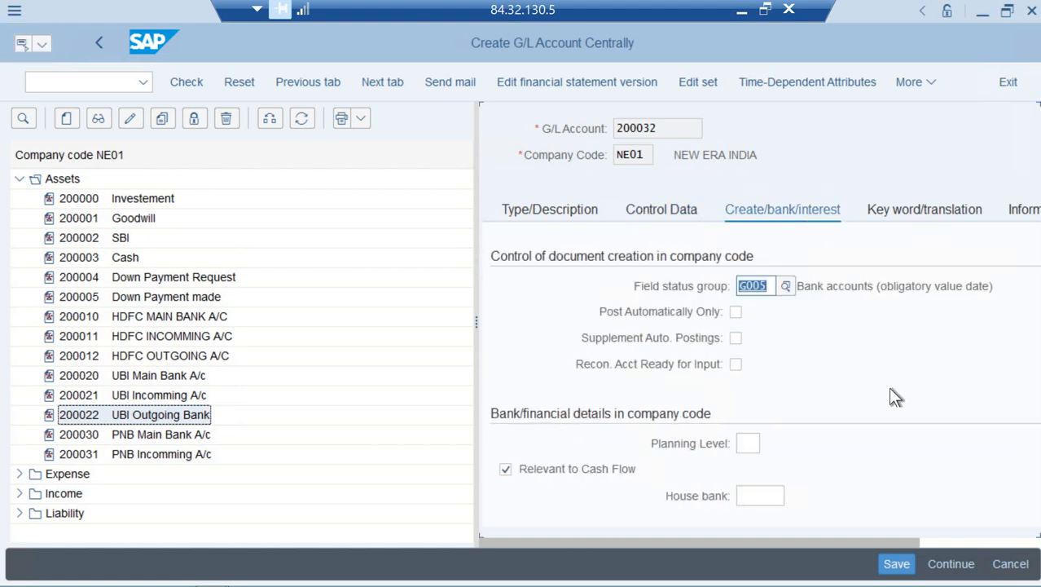
key("Tab")
key("Tab")
key("Tab")
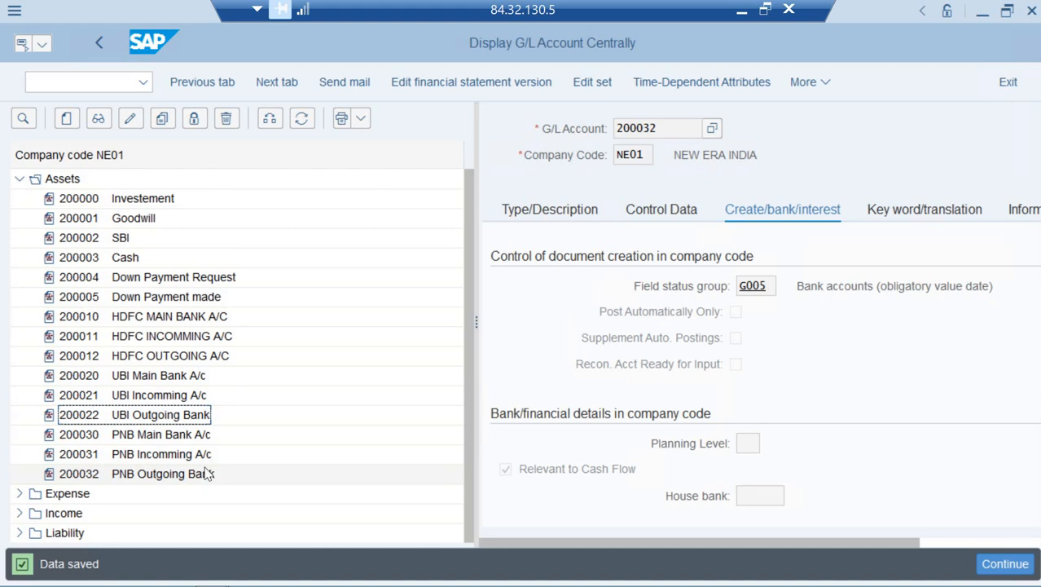
key("super+d")
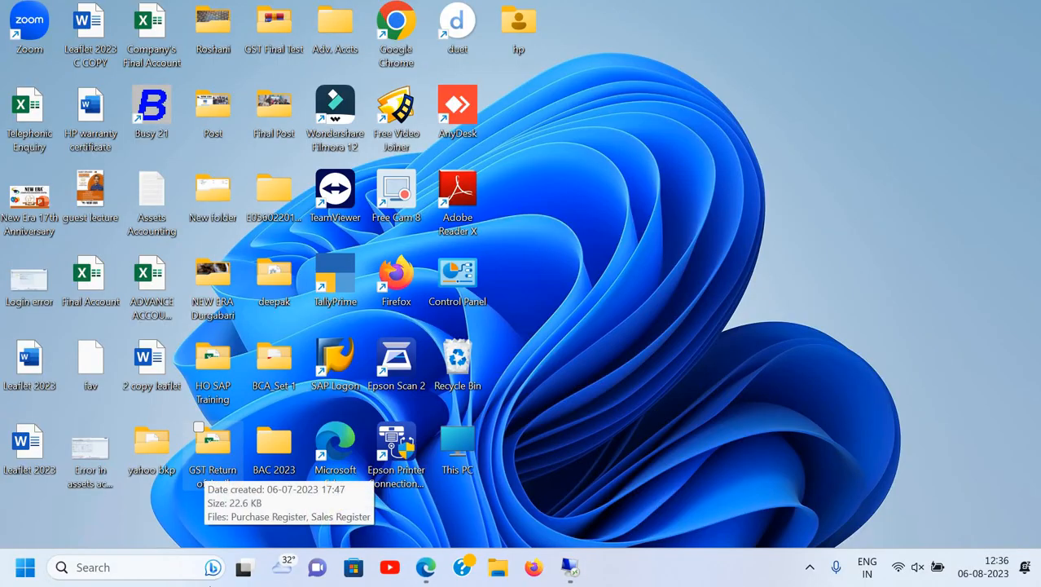
mouse_move(426, 567)
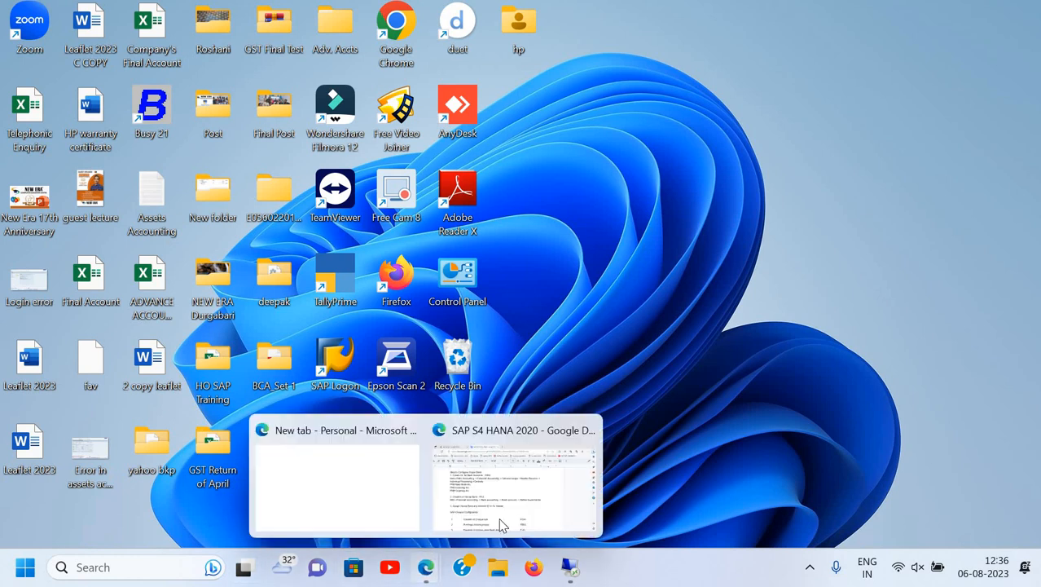
left_click(500, 526)
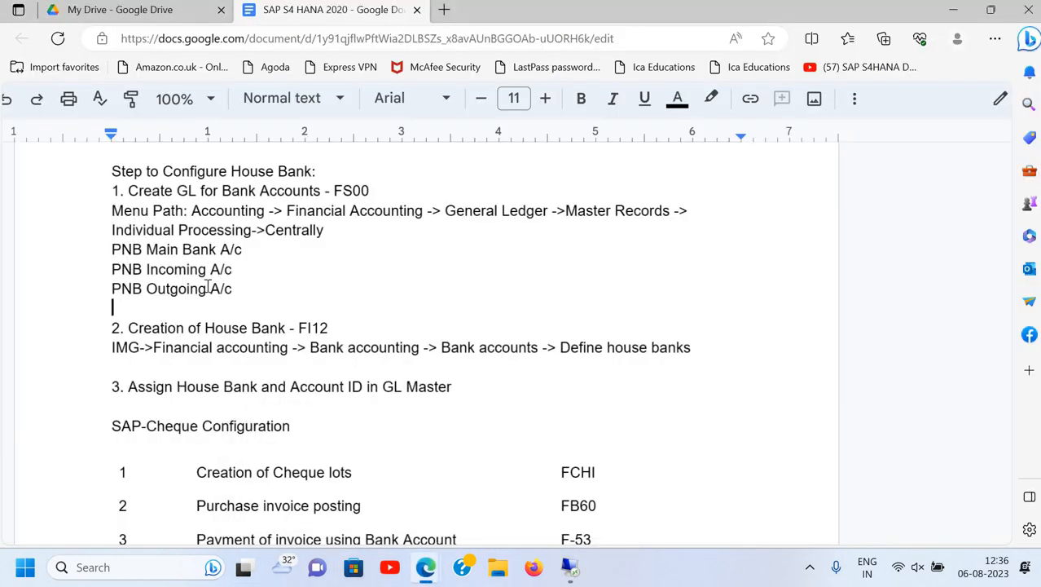
left_click(151, 331)
key("alt+Tab")
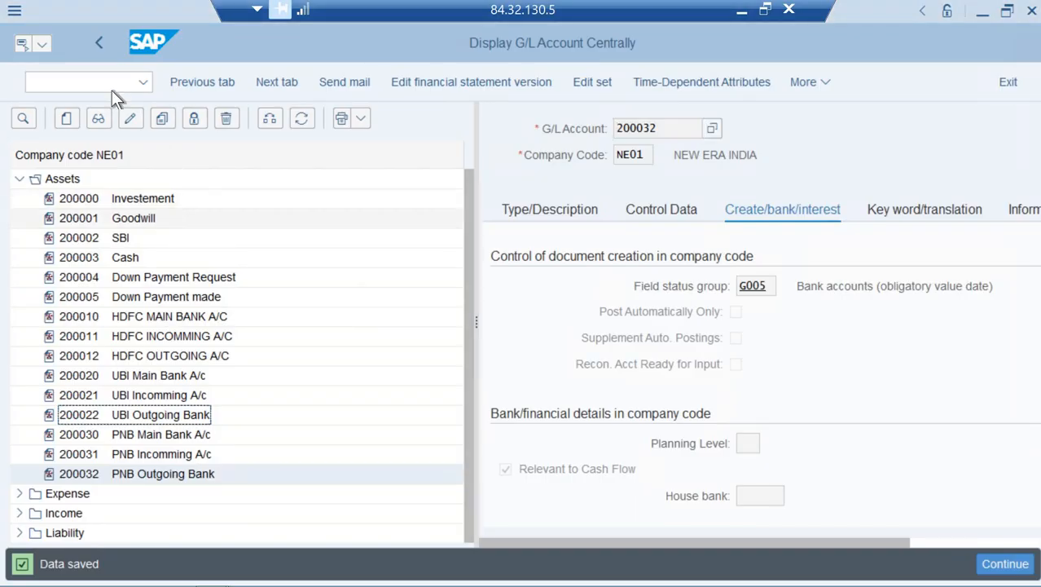
Return to the main menu with /n and run FI12 for house bank maintenance
left_click(112, 89)
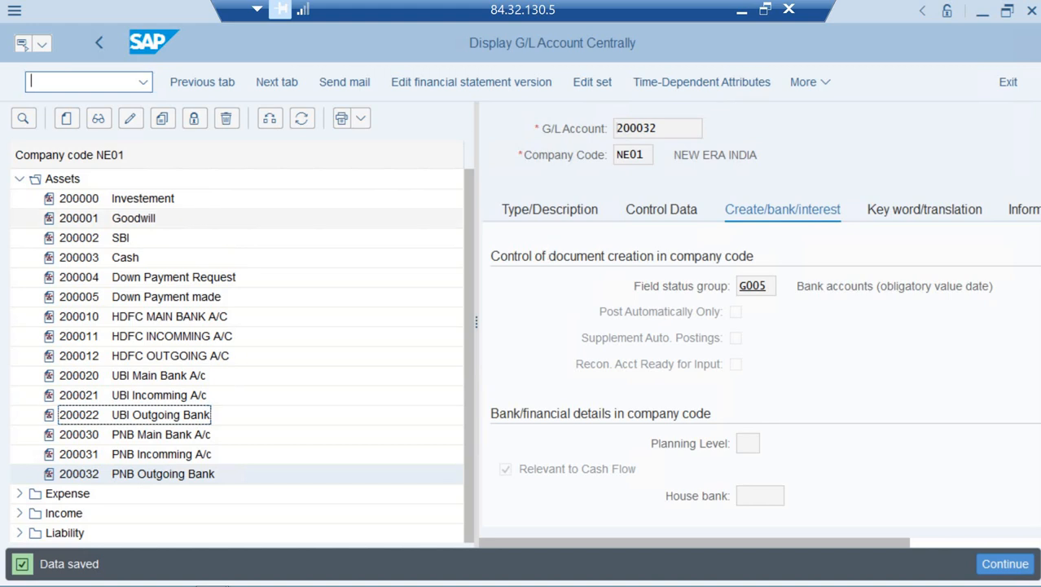
type("/n")
key("Return")
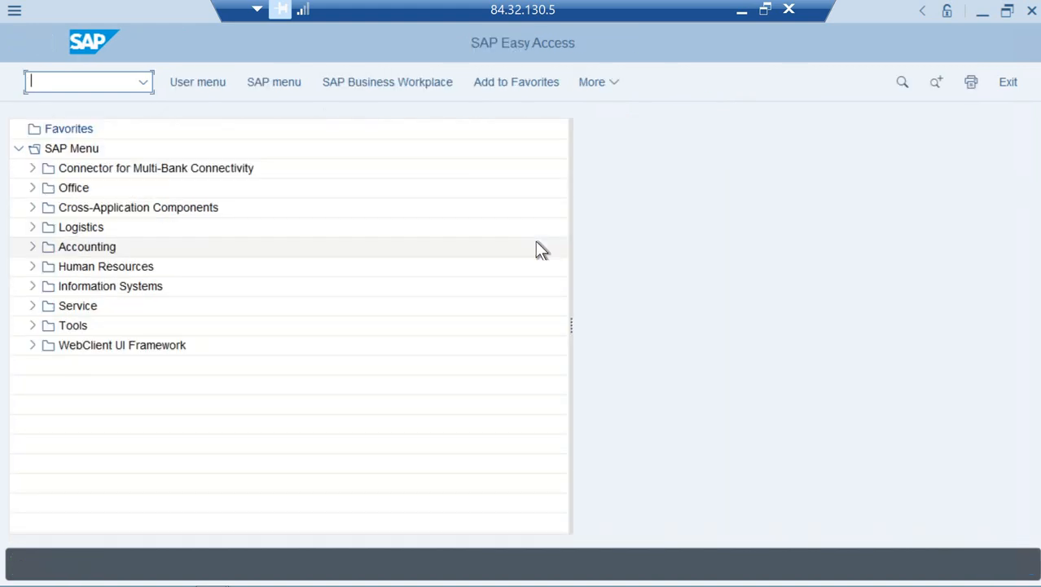
type("fi12")
key("Return")
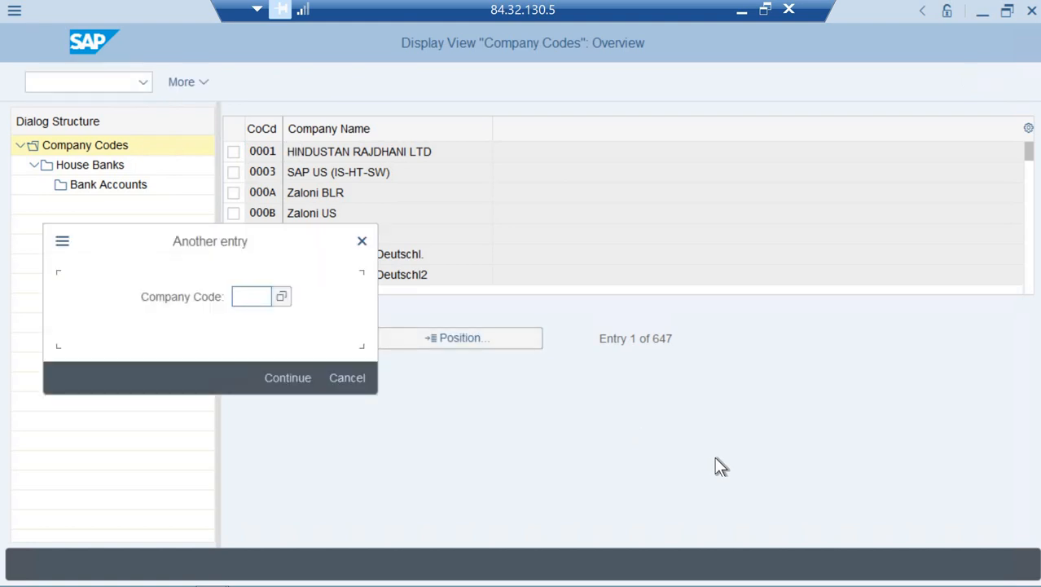
Jump to company code NE01, select its row, and open its House Banks list
type("ne01")
key("Return")
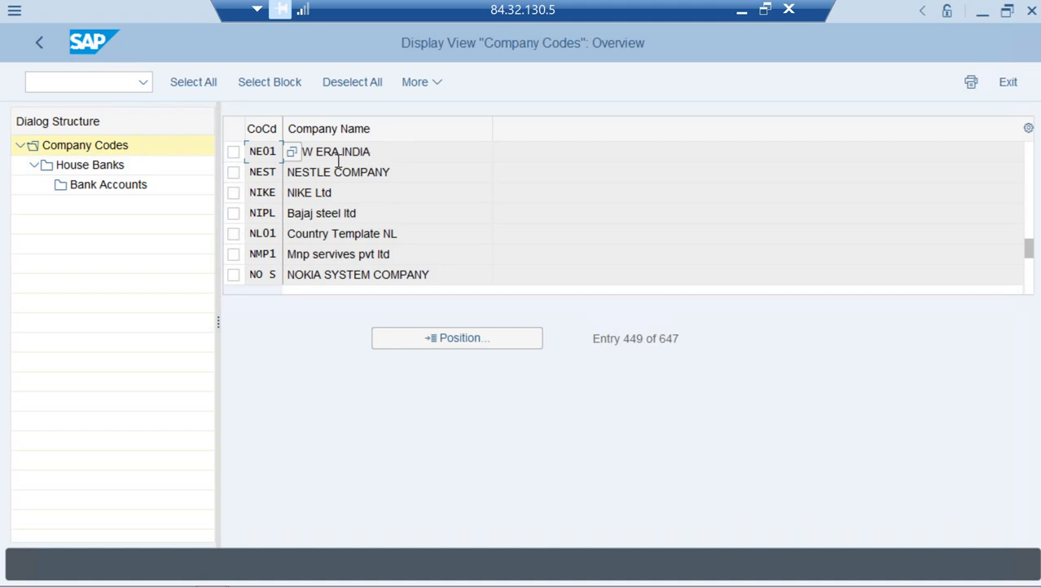
left_click(233, 152)
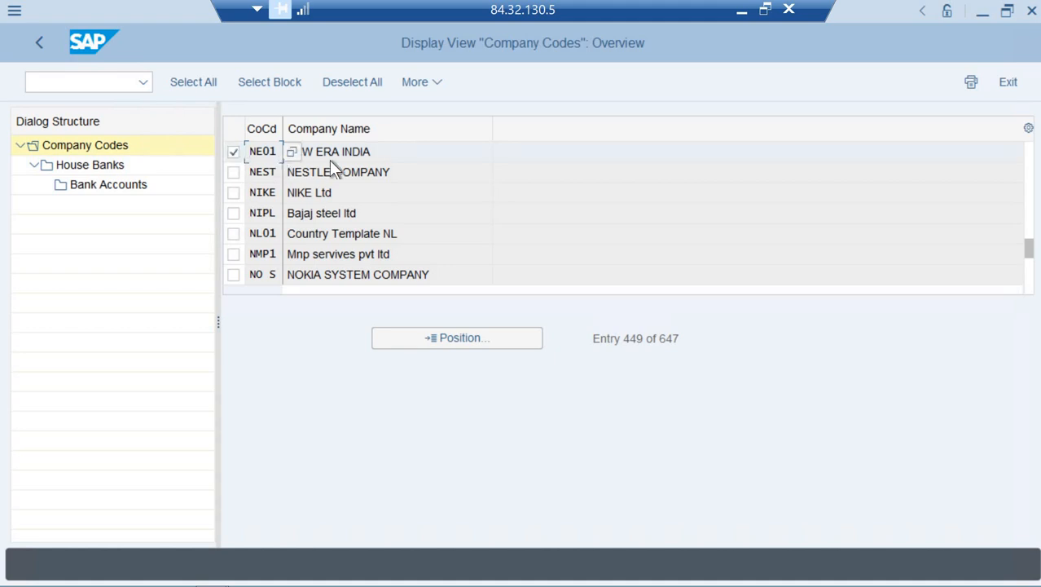
double_click(110, 168)
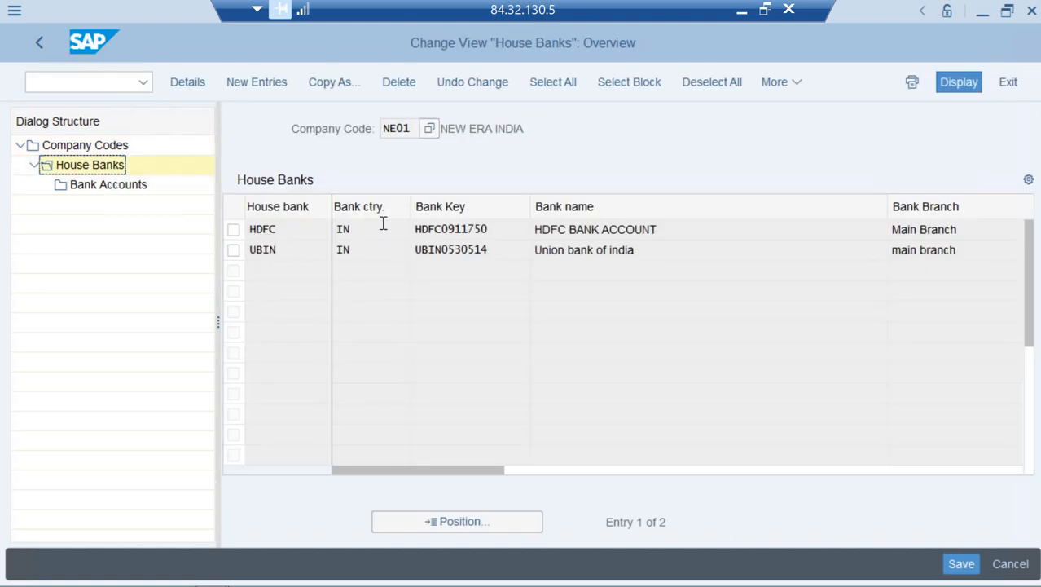
Add house bank PNBN for NE01 with bank country IN and bank key PNBN0911750
left_click(252, 85)
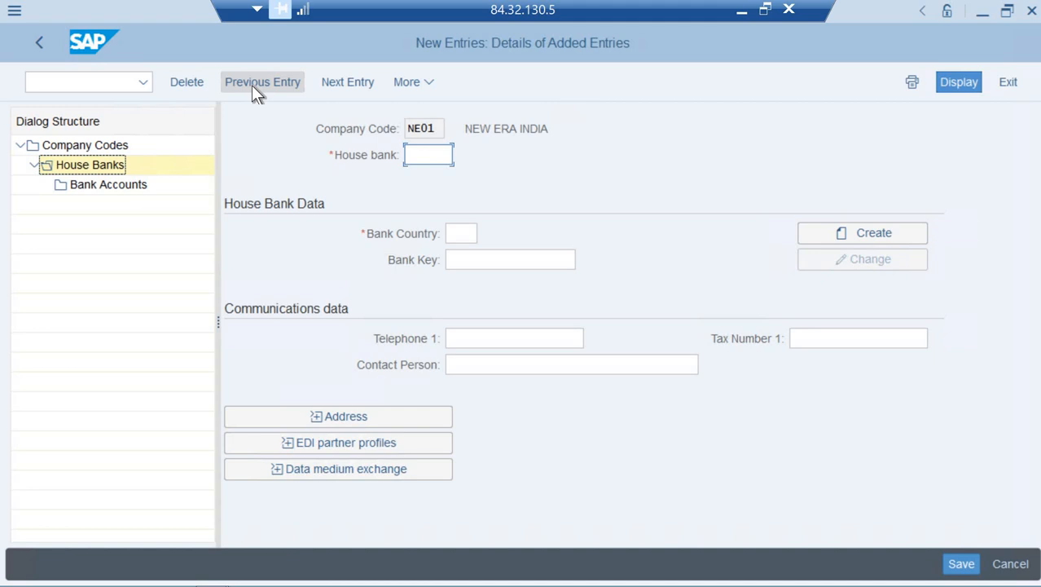
type("PNBN")
key("Tab")
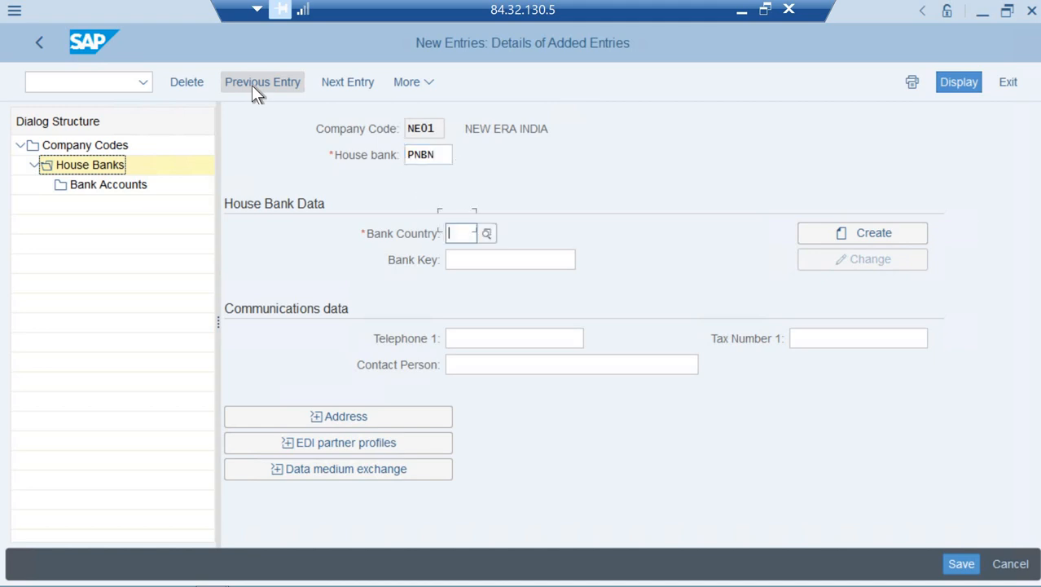
type("in")
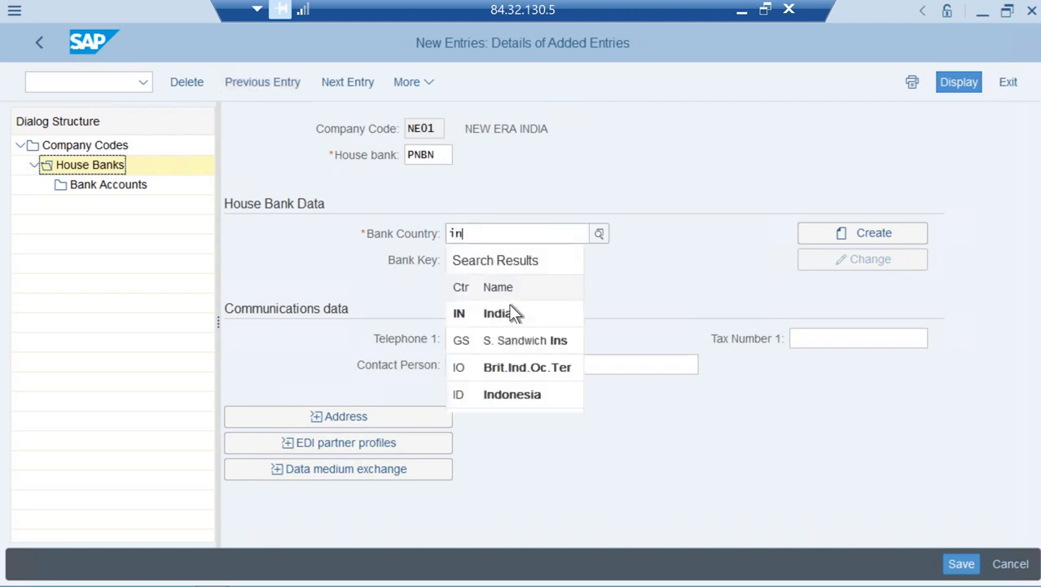
key("Tab")
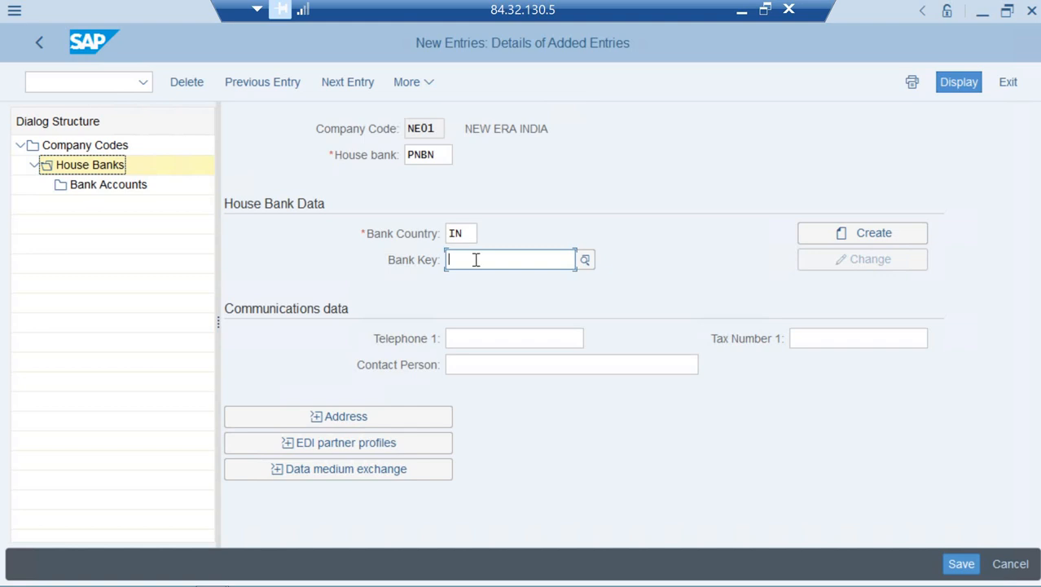
type("PNBN")
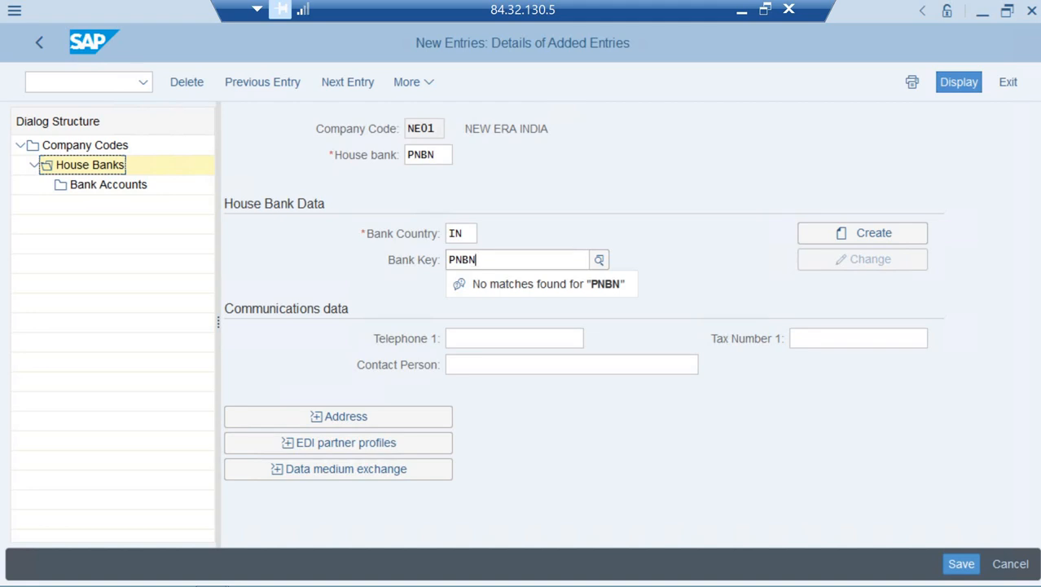
type("09")
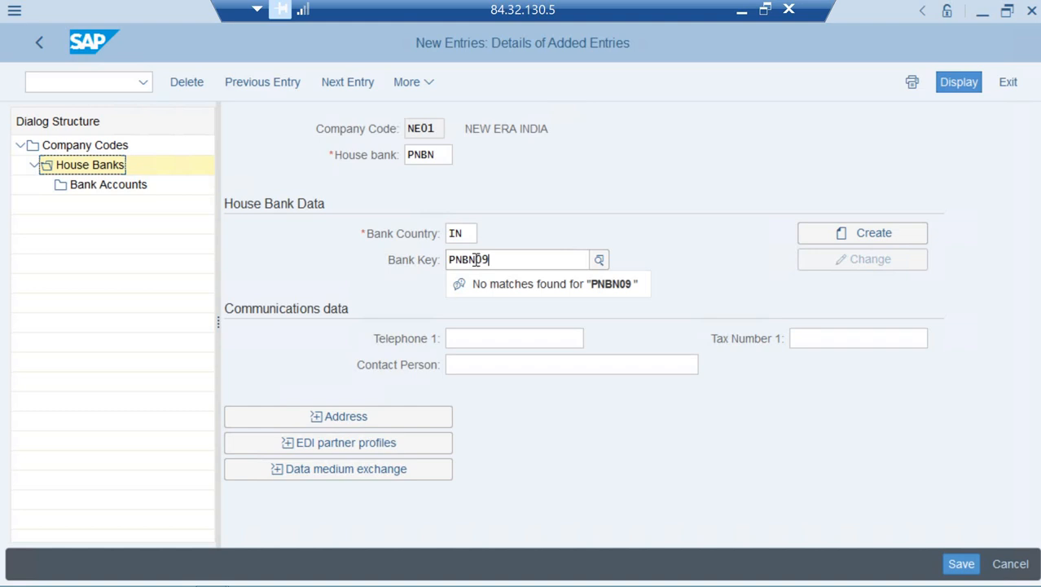
type("11750")
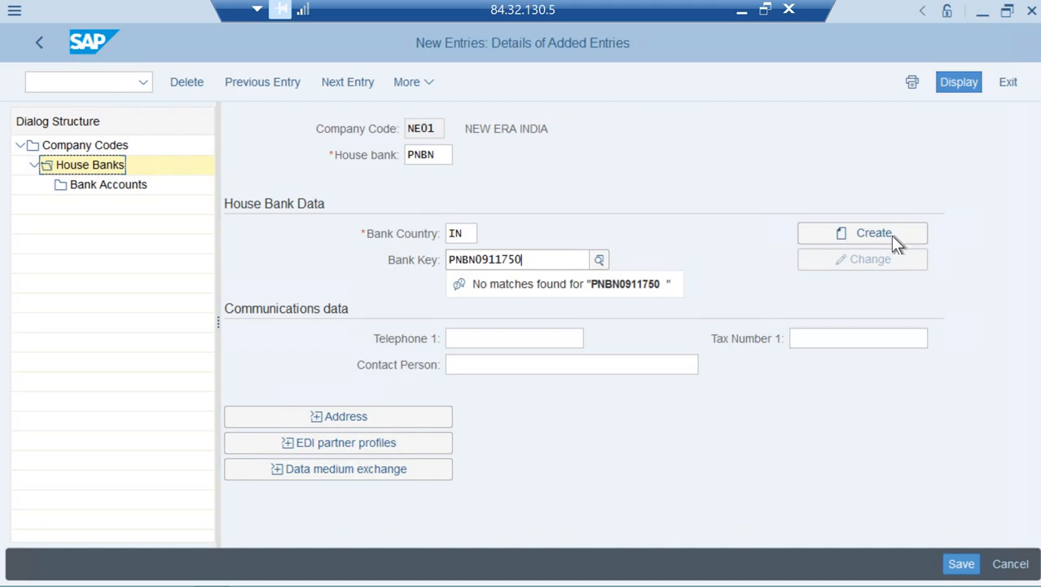
Create the bank record Panjab National Bank: region 24, street golghar, city gorakhpur, branch main branch
left_click(843, 239)
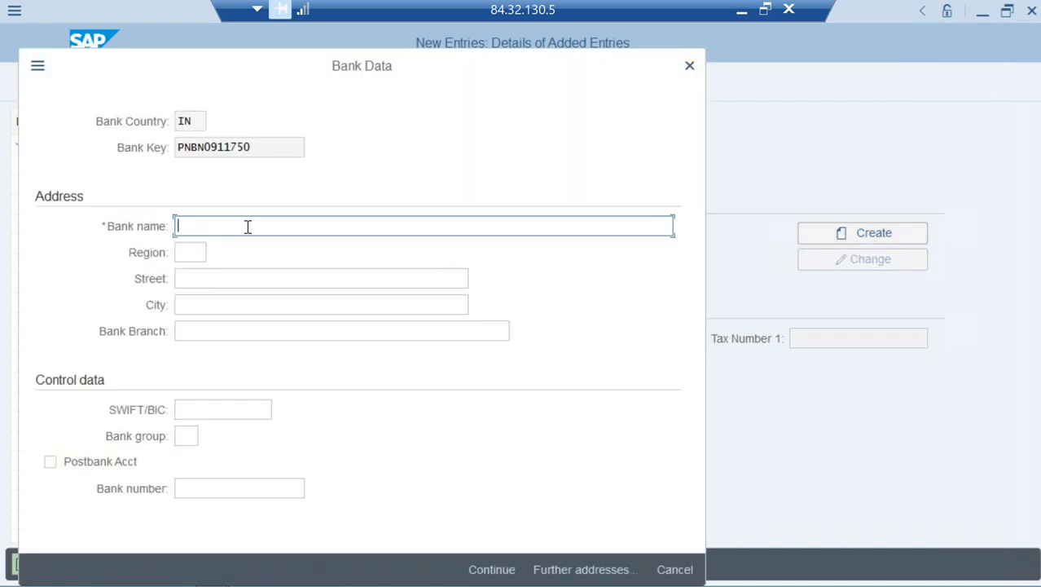
type("Panjab National Bank")
key("Tab")
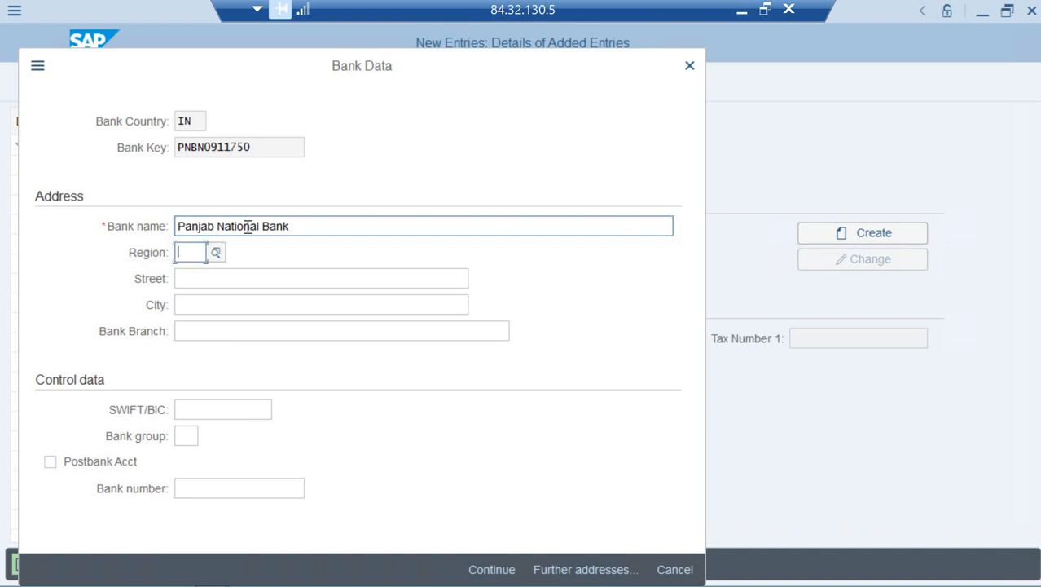
type("24")
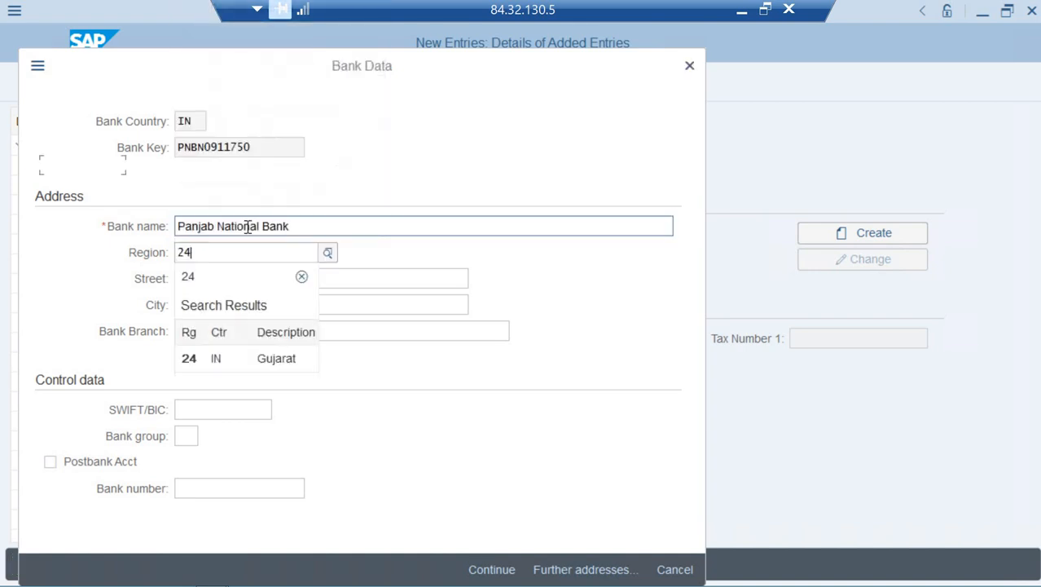
key("Tab")
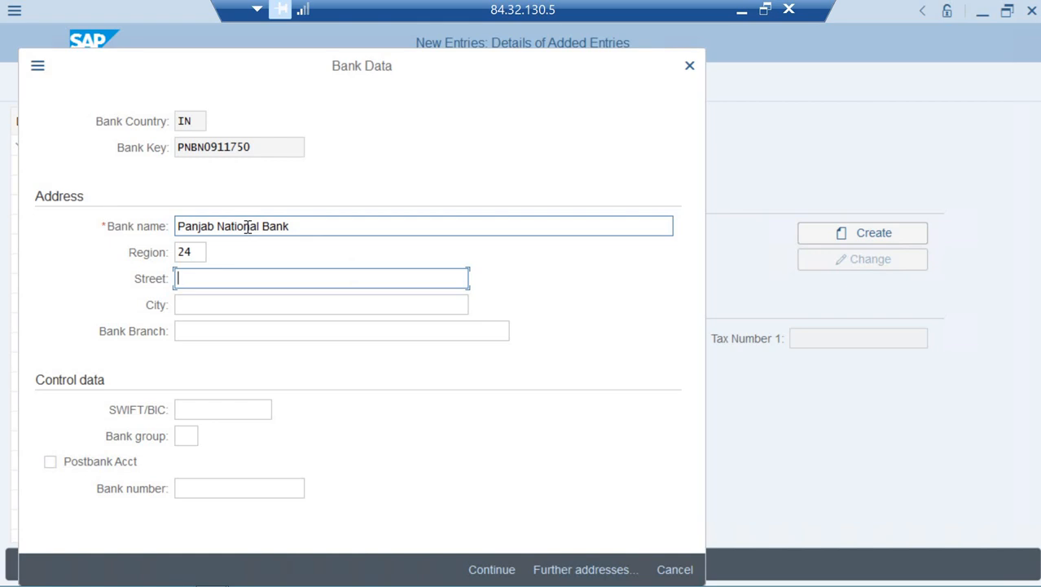
type("golghar")
key("Tab")
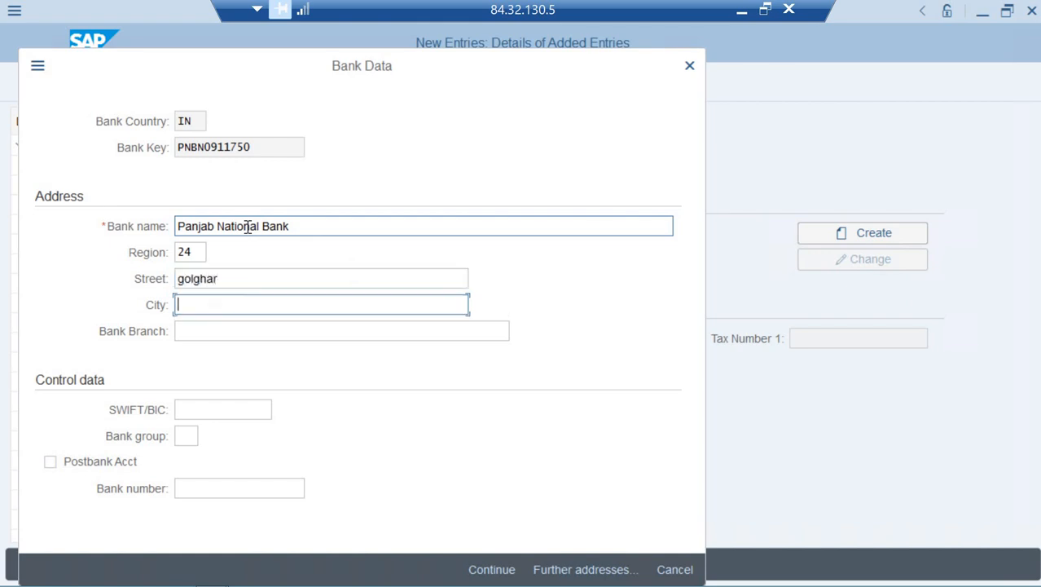
type("gorakh")
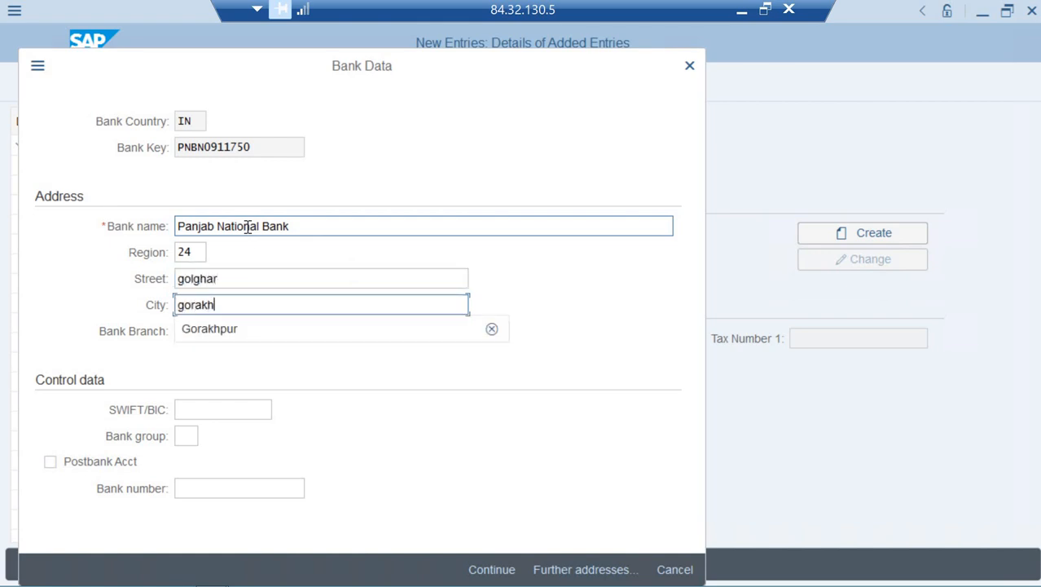
type("pur")
key("Tab")
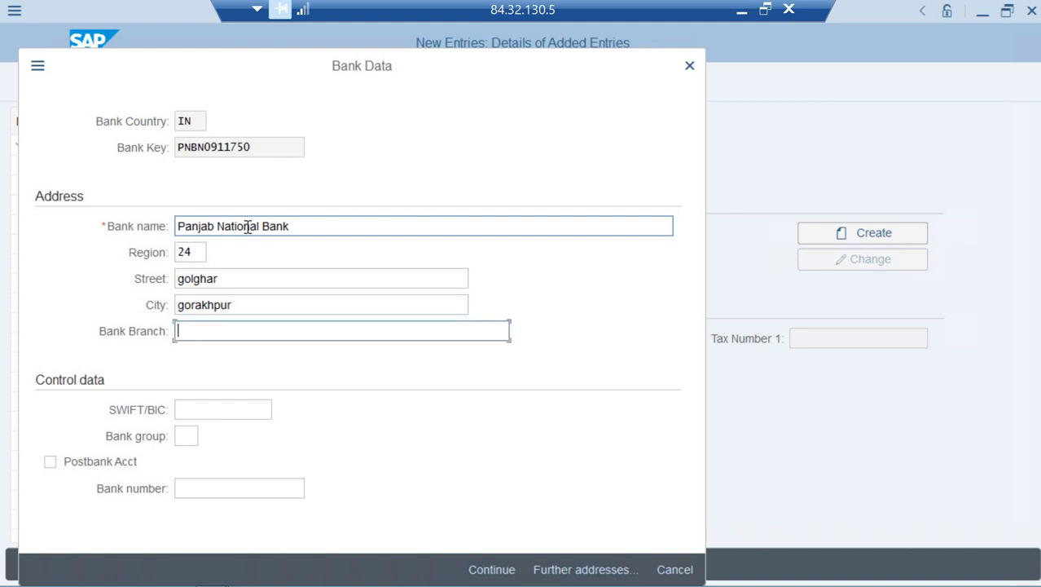
type("main branch")
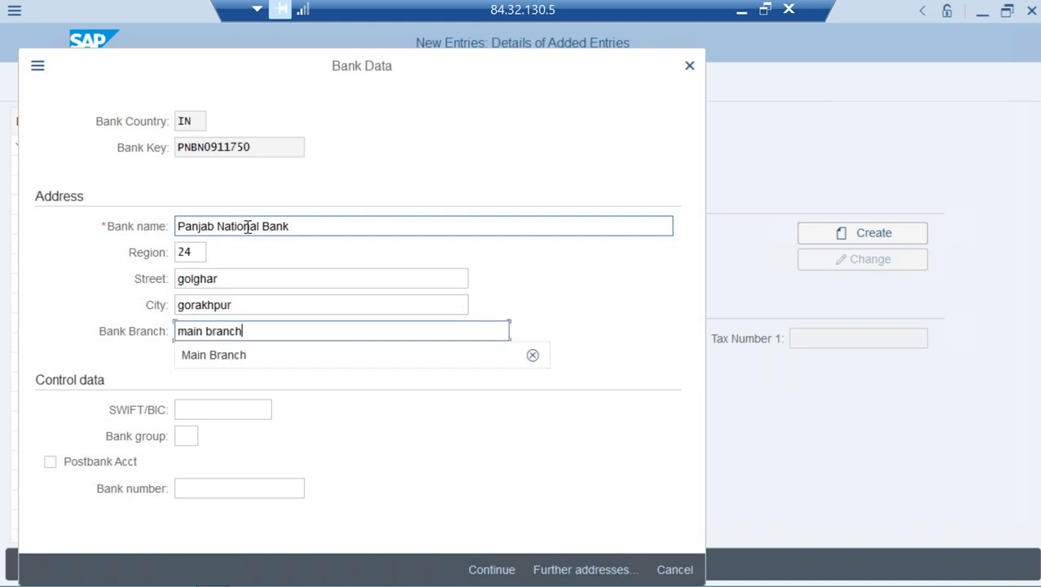
key("Tab")
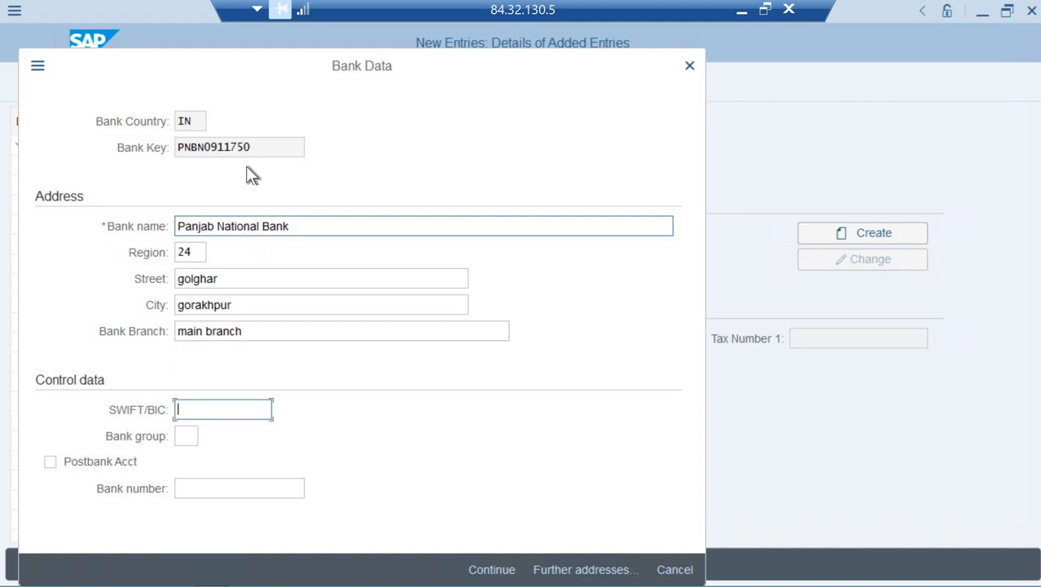
Copy bank key PNBN0911750 into the SWIFT/BIC field and confirm the bank data
left_click(137, 157)
key("ctrl+c")
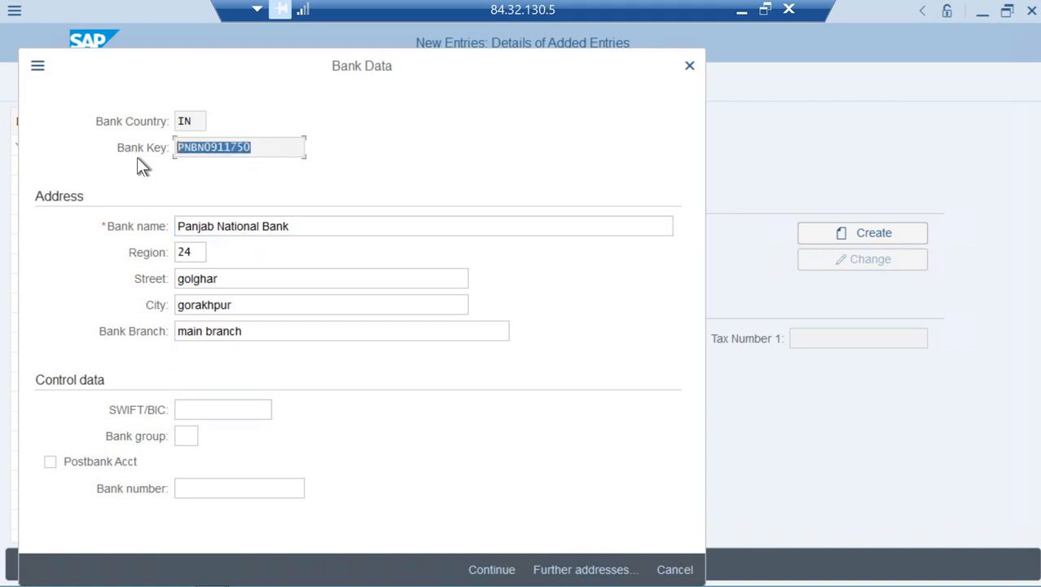
left_click(367, 420)
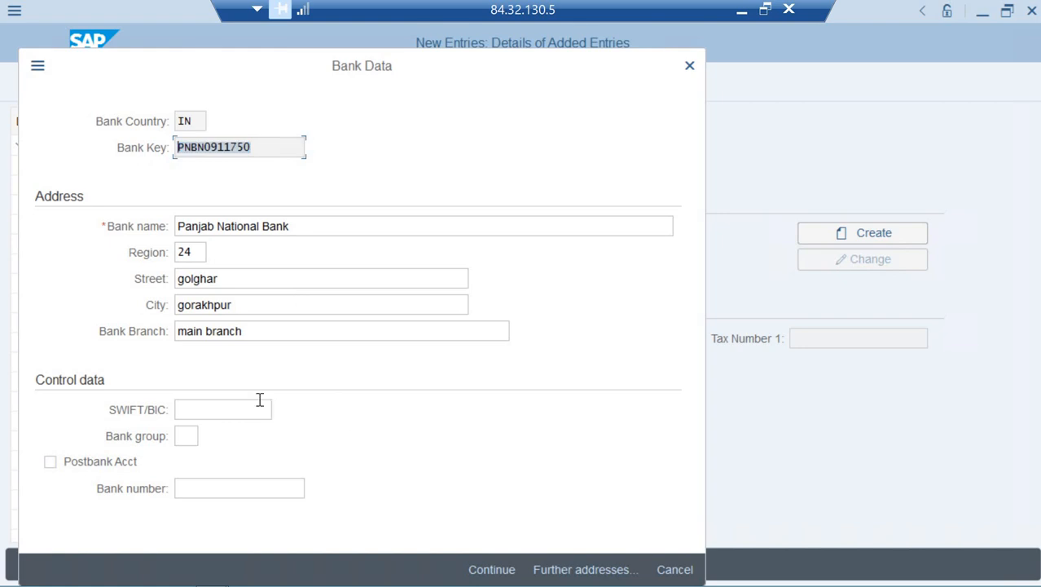
left_click(260, 401)
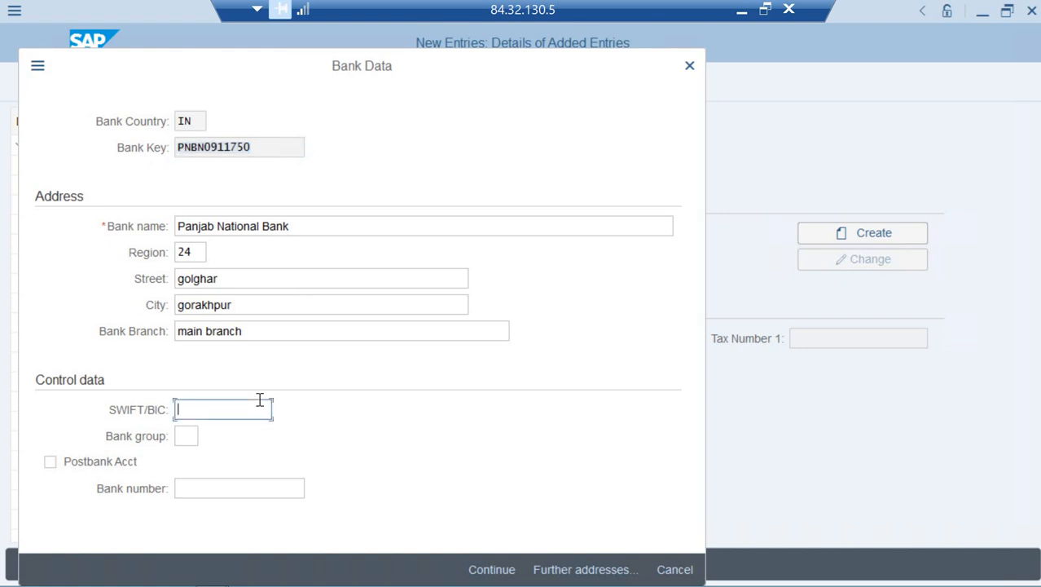
key("ctrl+v")
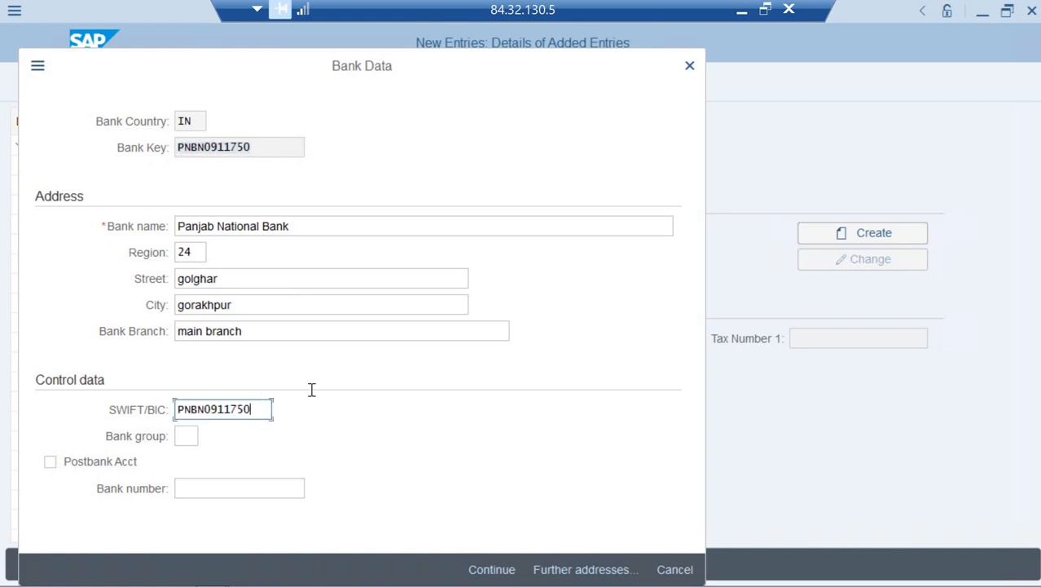
left_click(494, 571)
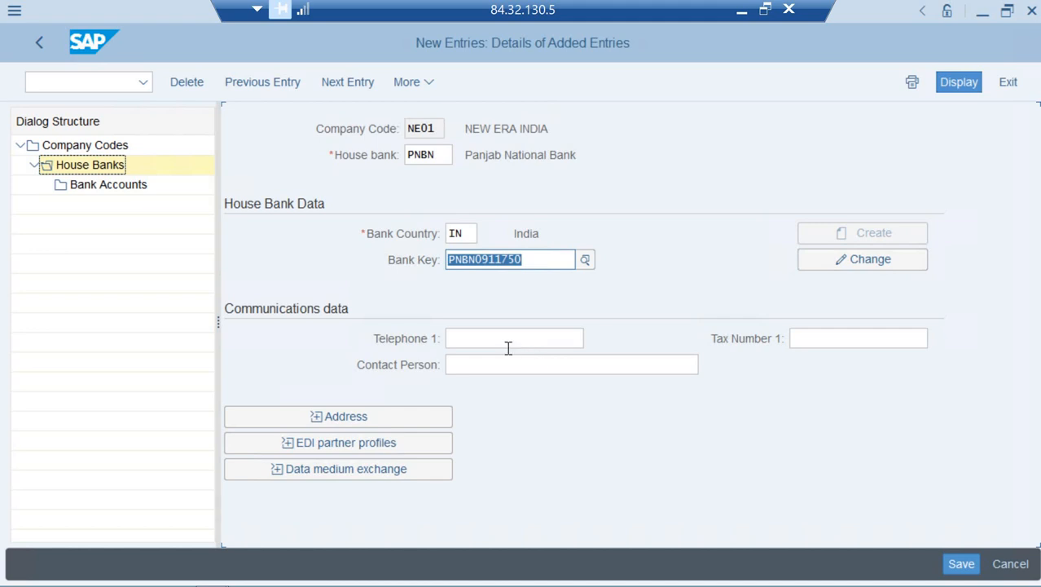
Review the address, save house bank PNBN under a customizing request, then open Bank Accounts
left_click(312, 414)
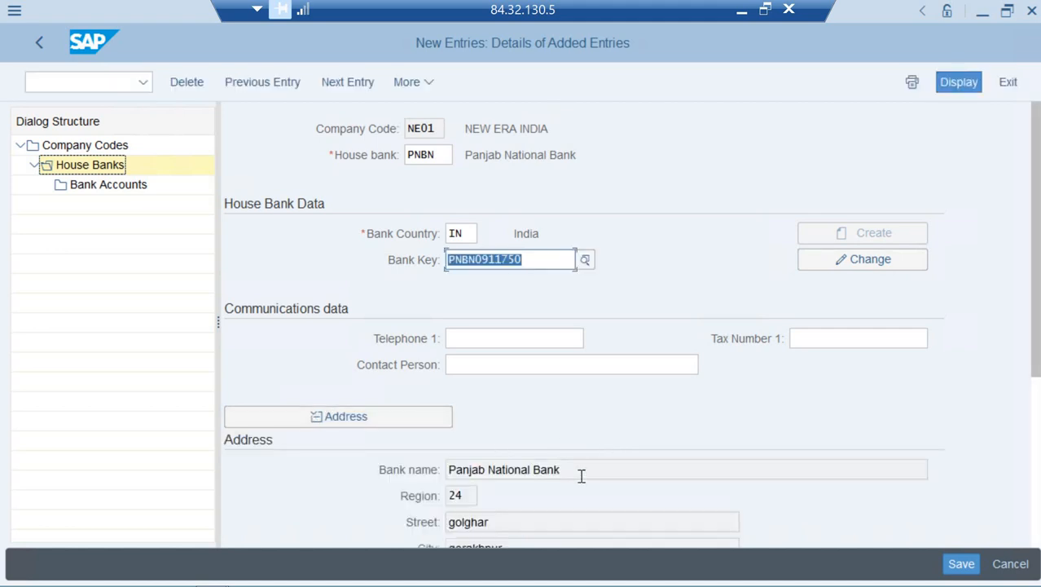
scroll(568, 338, "down", 1)
scroll(623, 375, "down", 1)
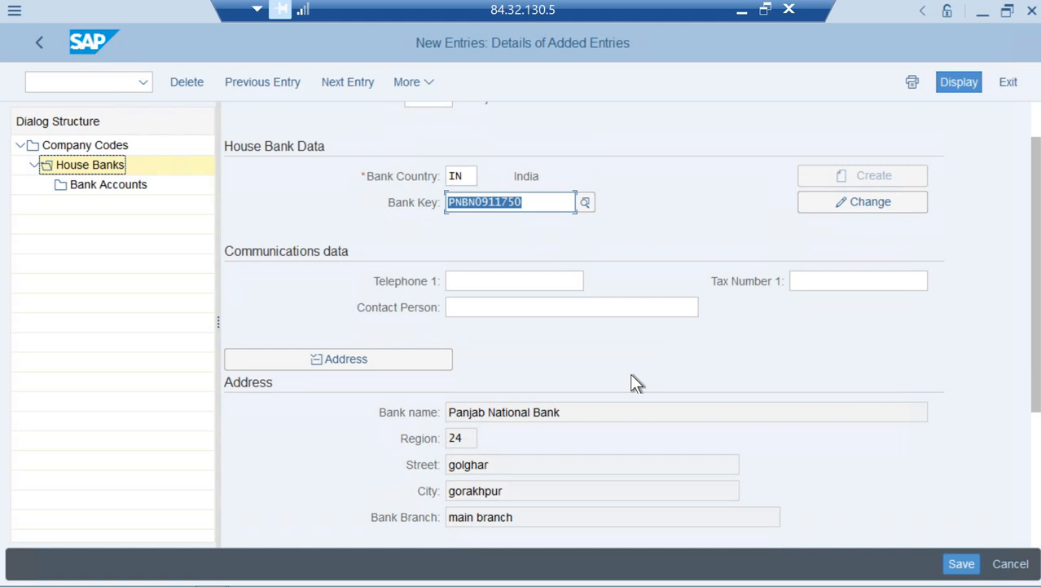
left_click(960, 564)
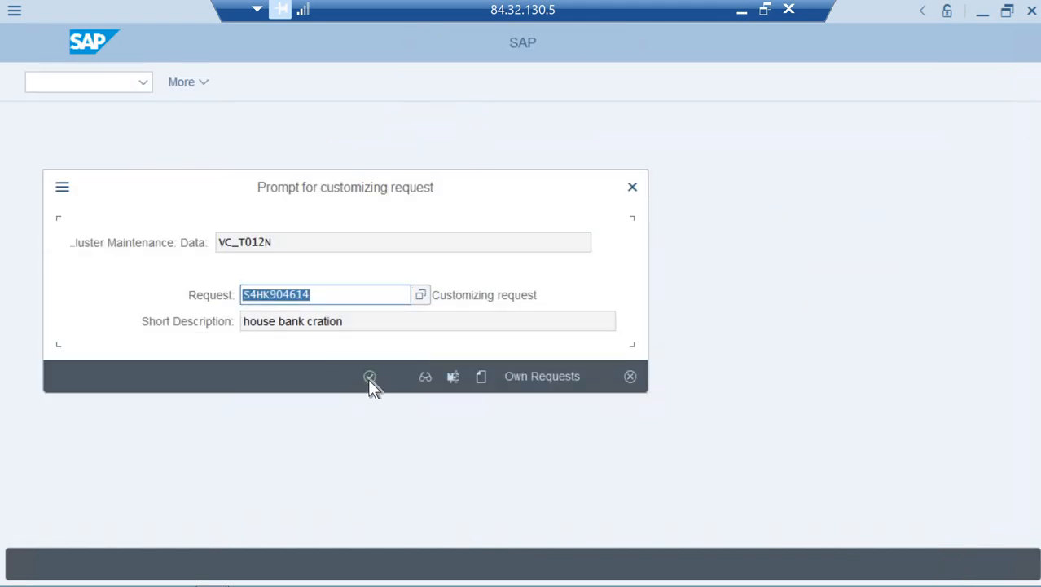
left_click(370, 378)
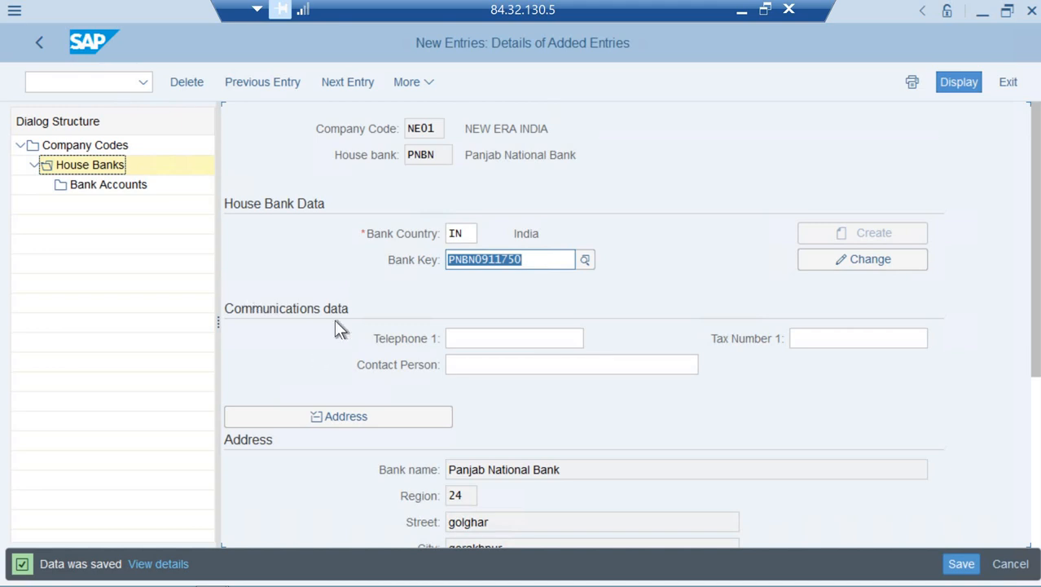
left_click(962, 564)
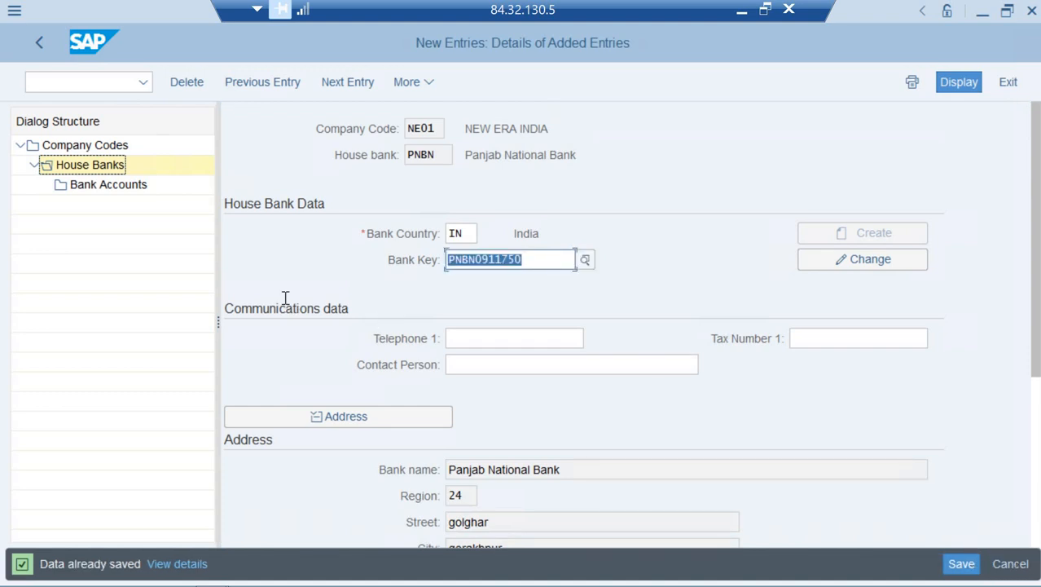
double_click(80, 186)
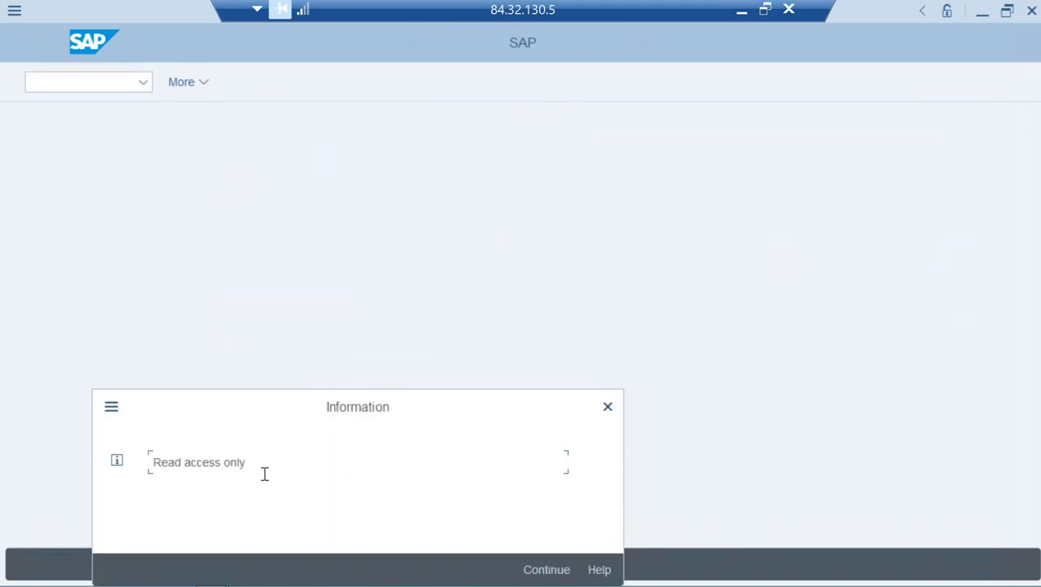
Dismiss the read-only notice, start a new bank account, and allow the web app to launch
left_click(544, 569)
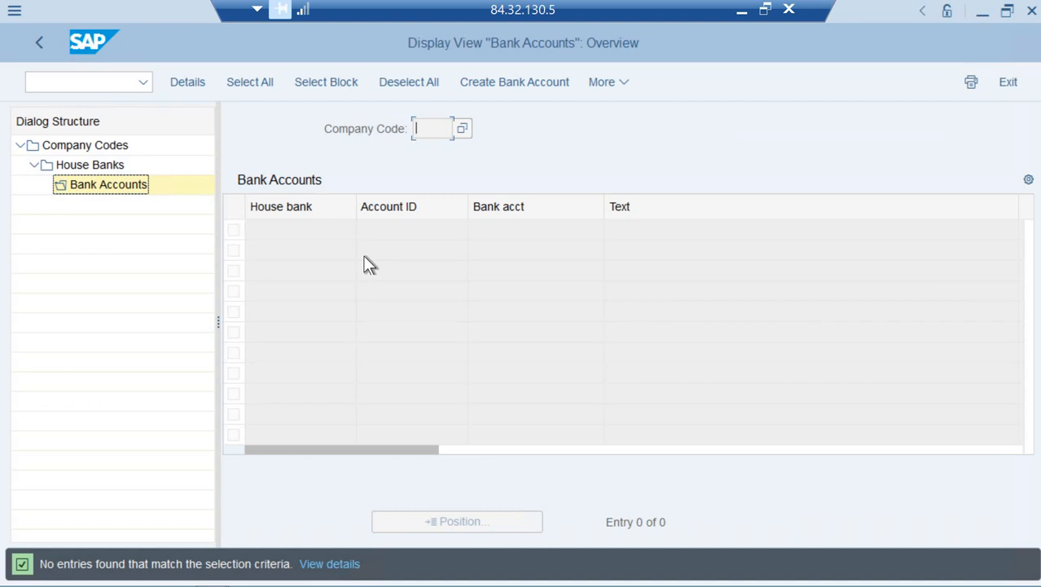
left_click(505, 84)
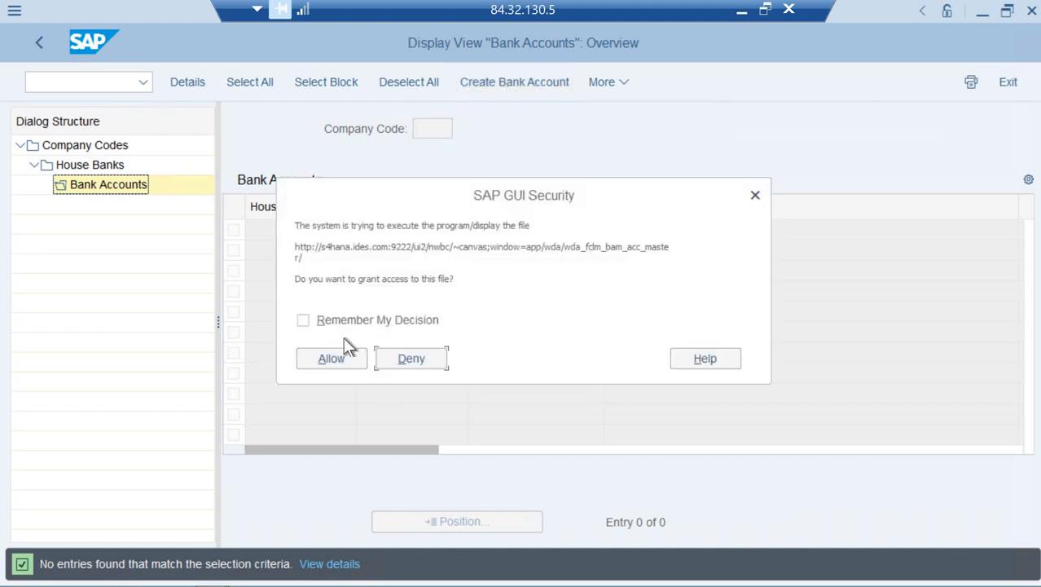
left_click(334, 356)
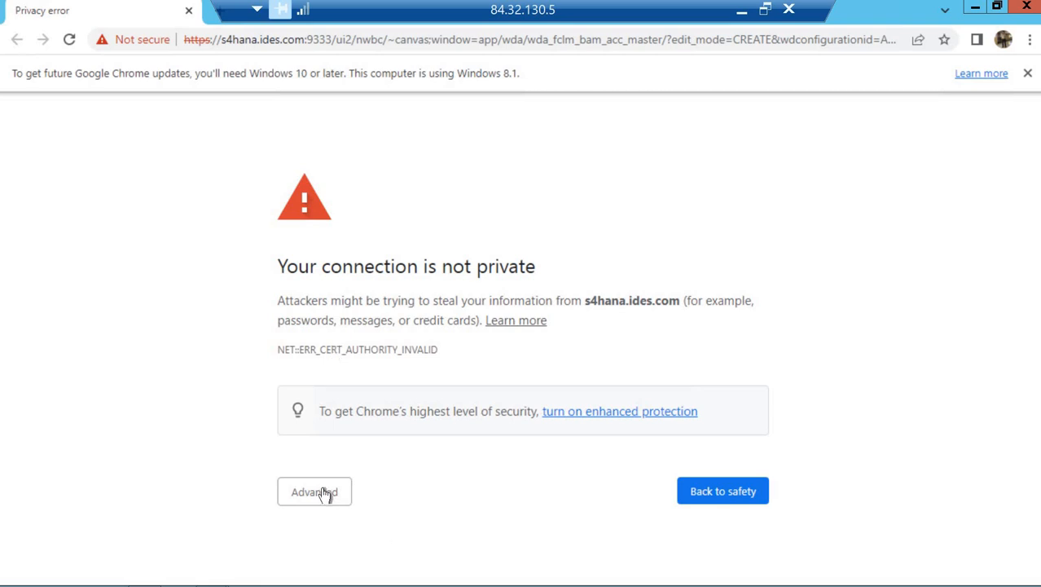
Proceed past Chrome's privacy warning to s4hana.ides.com and confirm the form resubmission
left_click(326, 495)
scroll(462, 504, "down", 1)
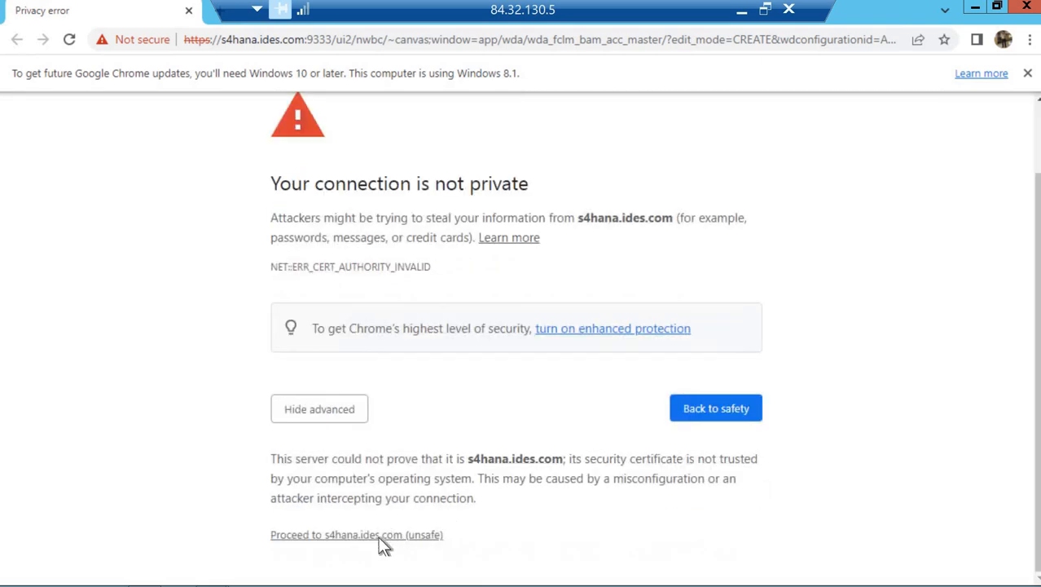
left_click(381, 536)
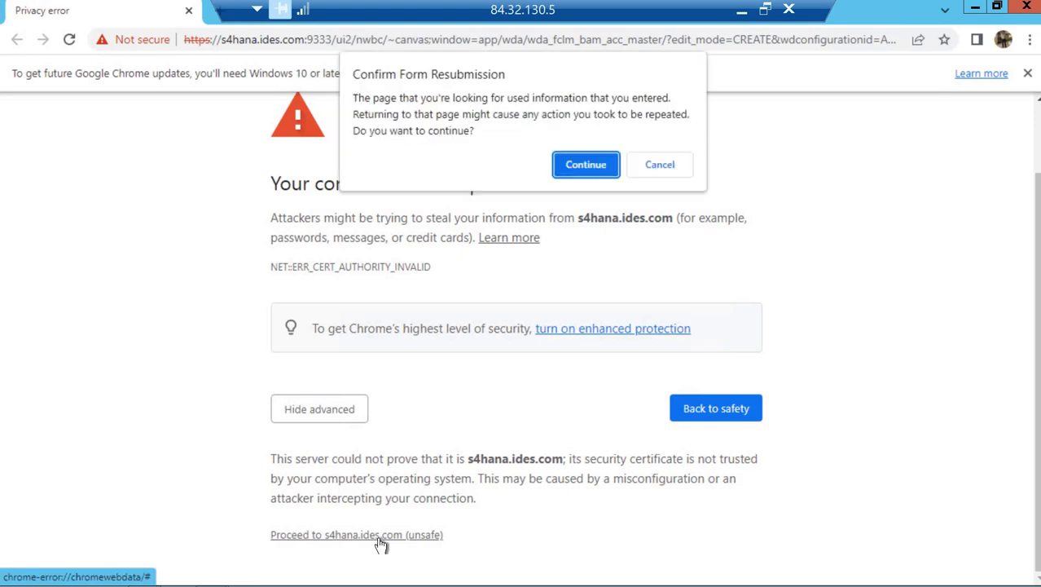
left_click(581, 169)
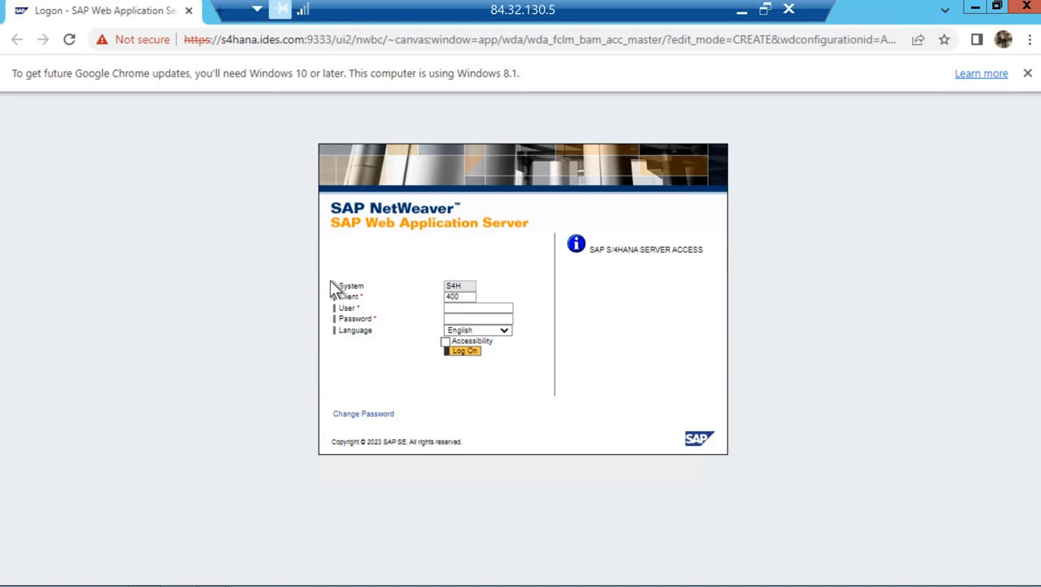
Log on to the S4H client 400 web server with the SAP user name and password
left_click(468, 312)
type("sap")
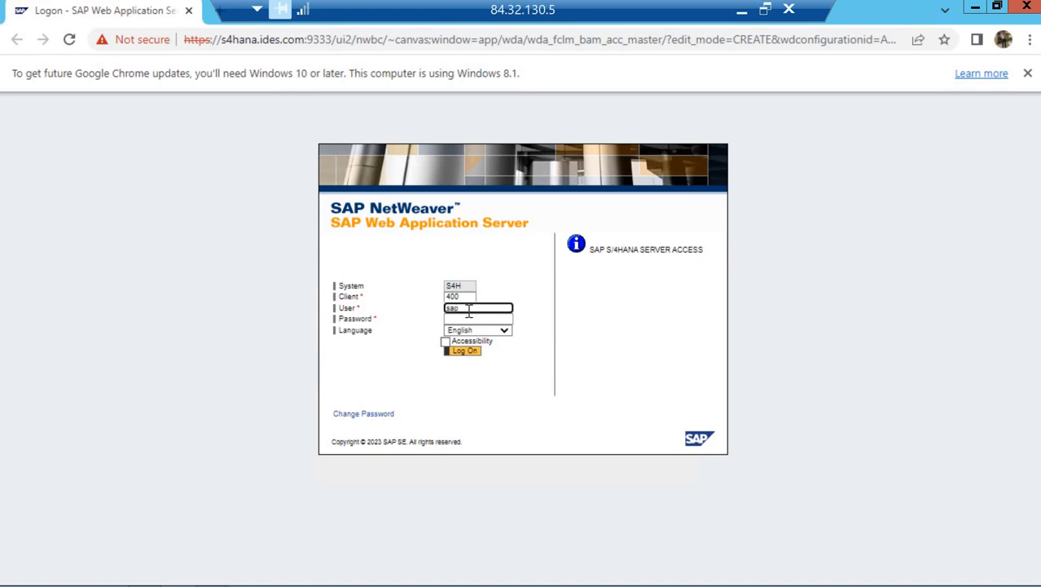
type("hana31")
key("Tab")
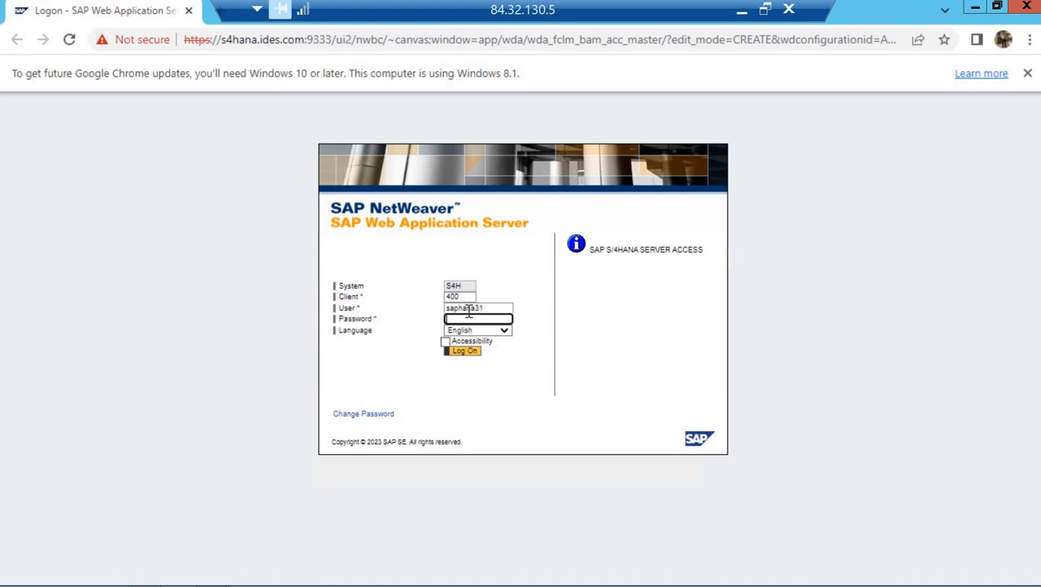
type("**********")
left_click(474, 353)
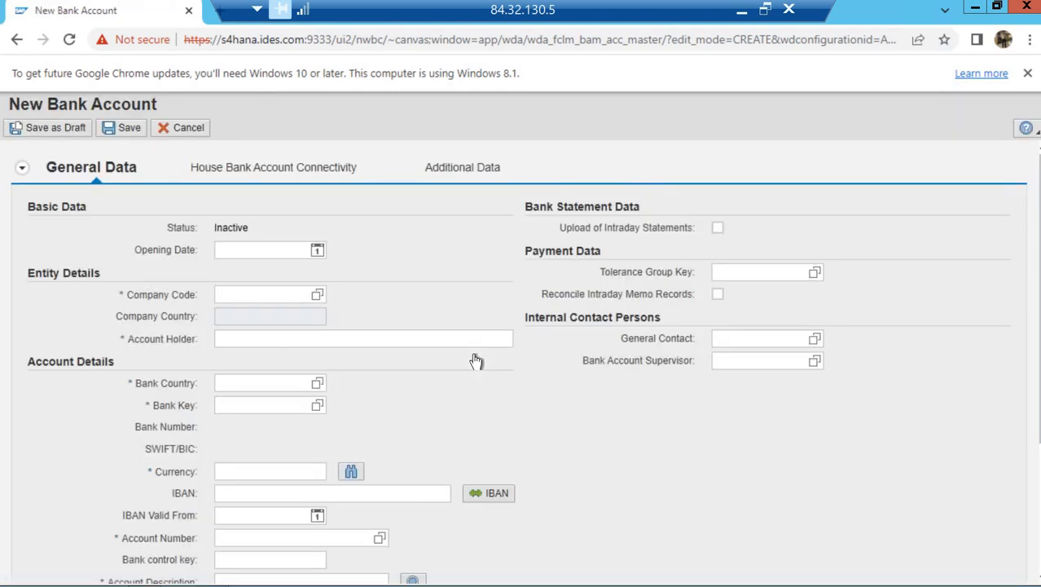
Enter opening date 01.08.2023, company code NE01, and bank country IN for the new account
left_click(234, 250)
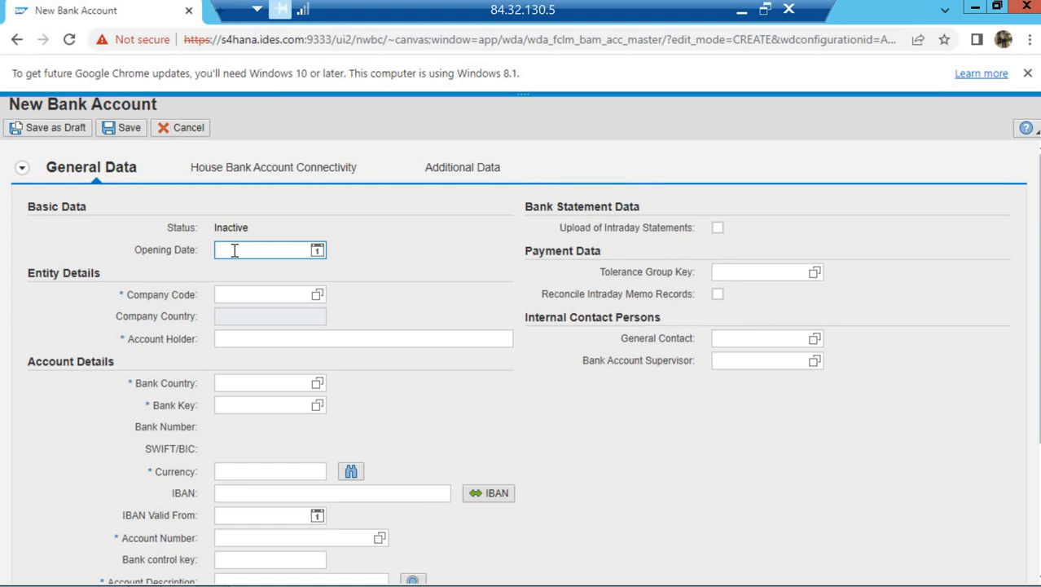
type("01.08.2023")
key("Tab")
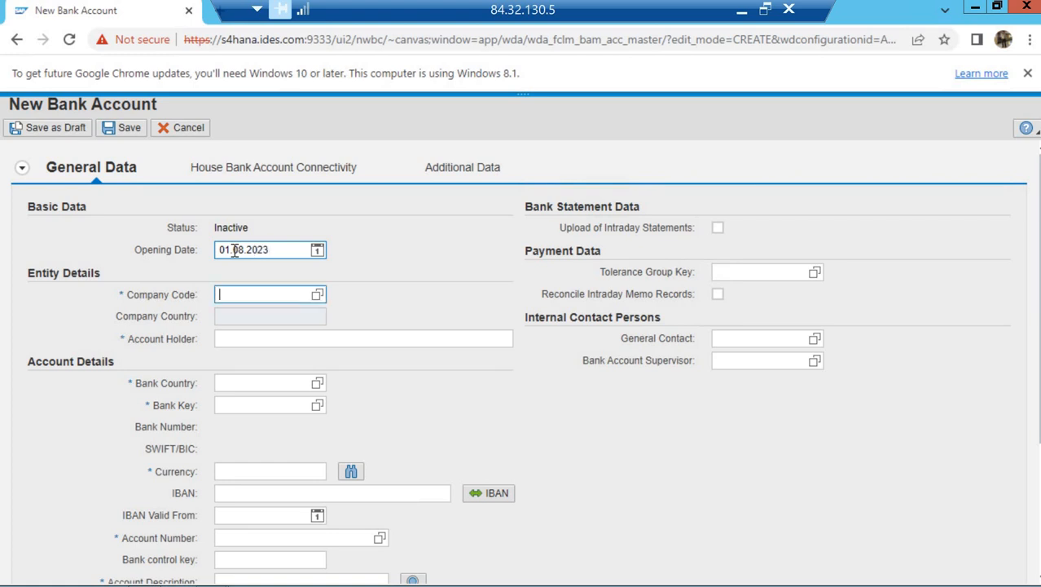
type("ne01")
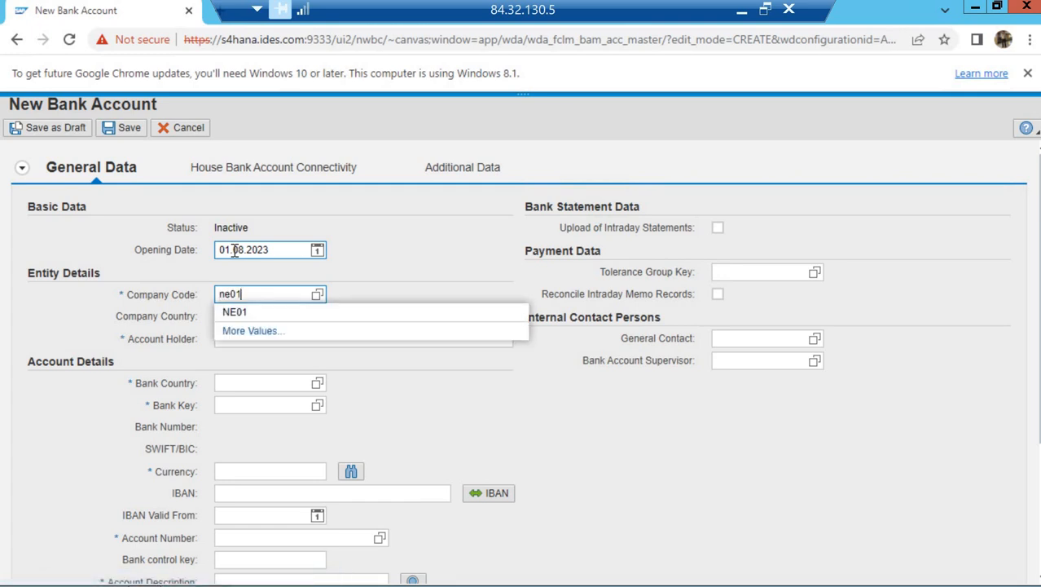
key("Return")
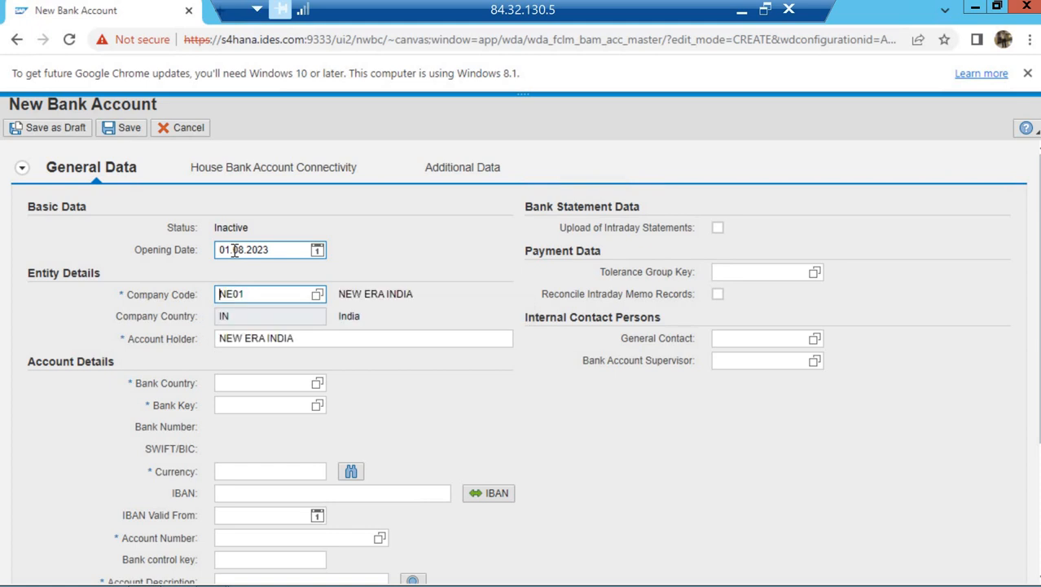
key("Tab")
key("Tab")
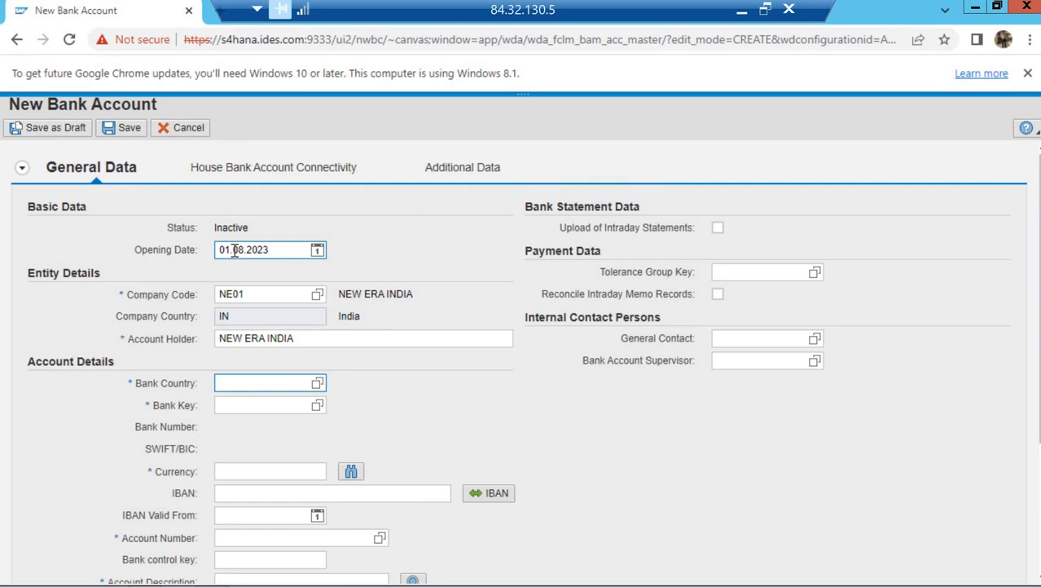
type("in")
key("Tab")
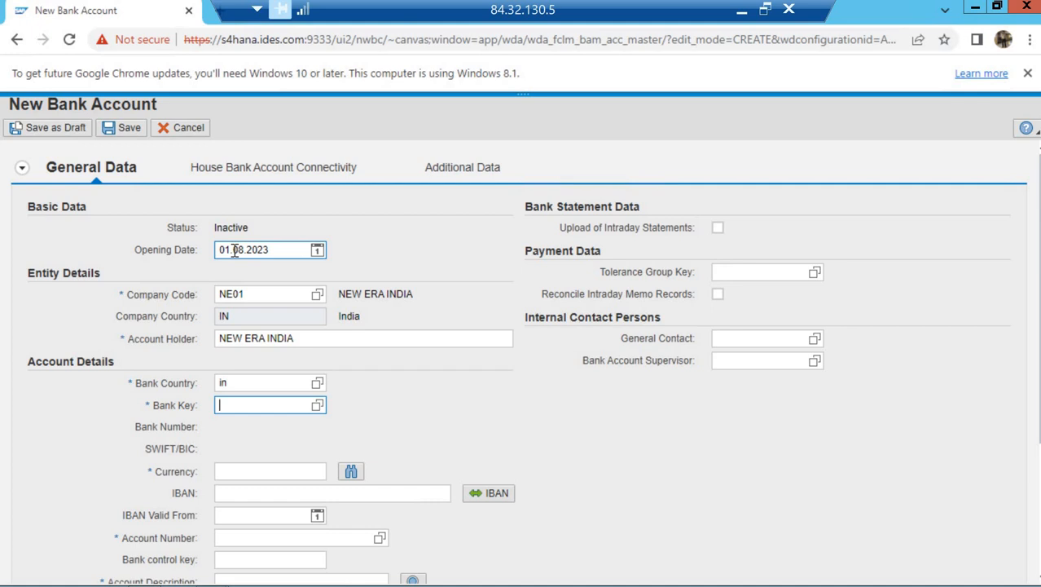
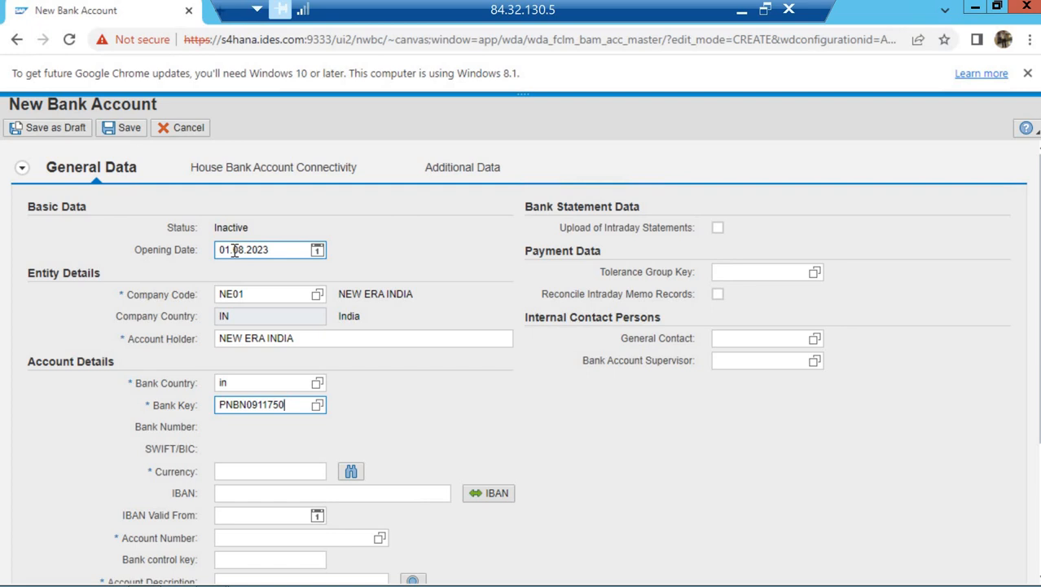
Enter bank key PNBN0911750, currency INR, and the bank account number
key("Tab")
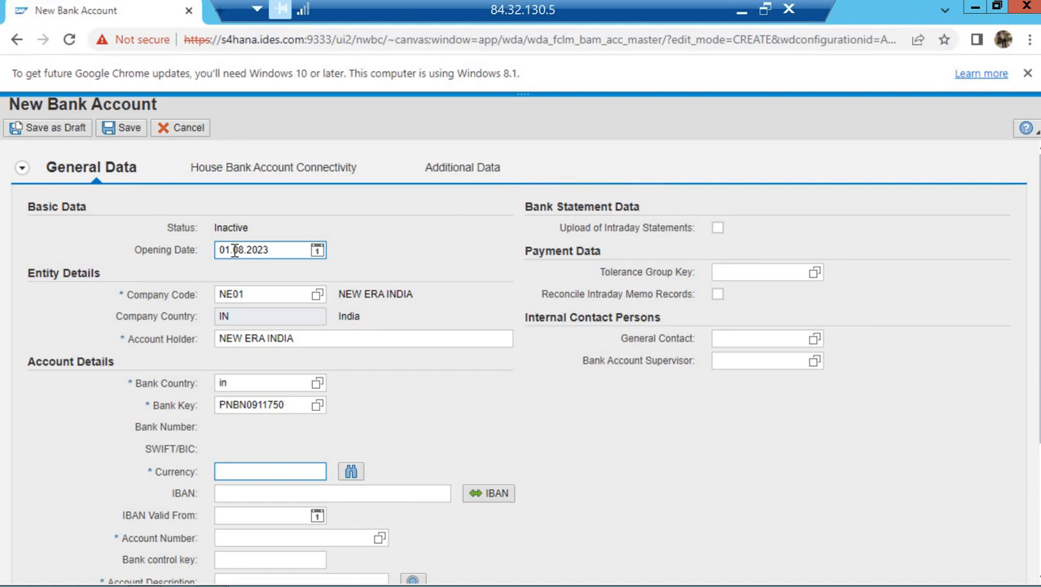
key("Tab")
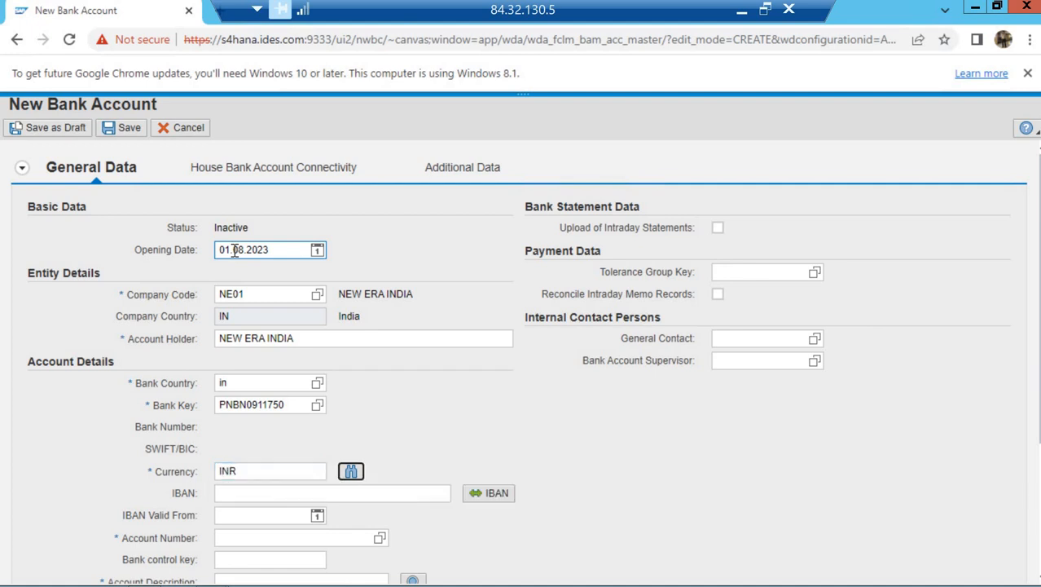
key("Tab")
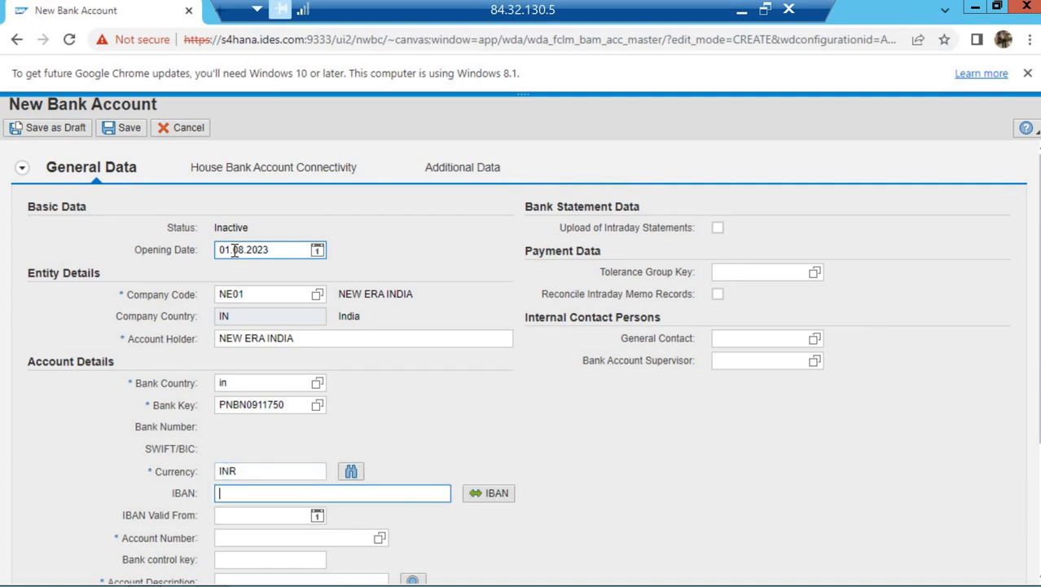
key("Tab")
key("Tab")
key("Tab")
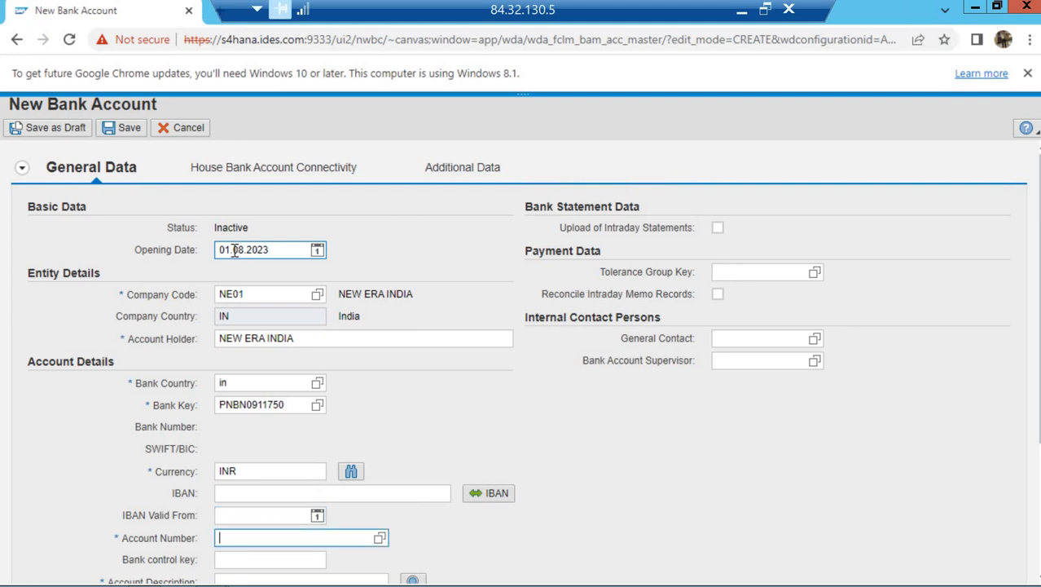
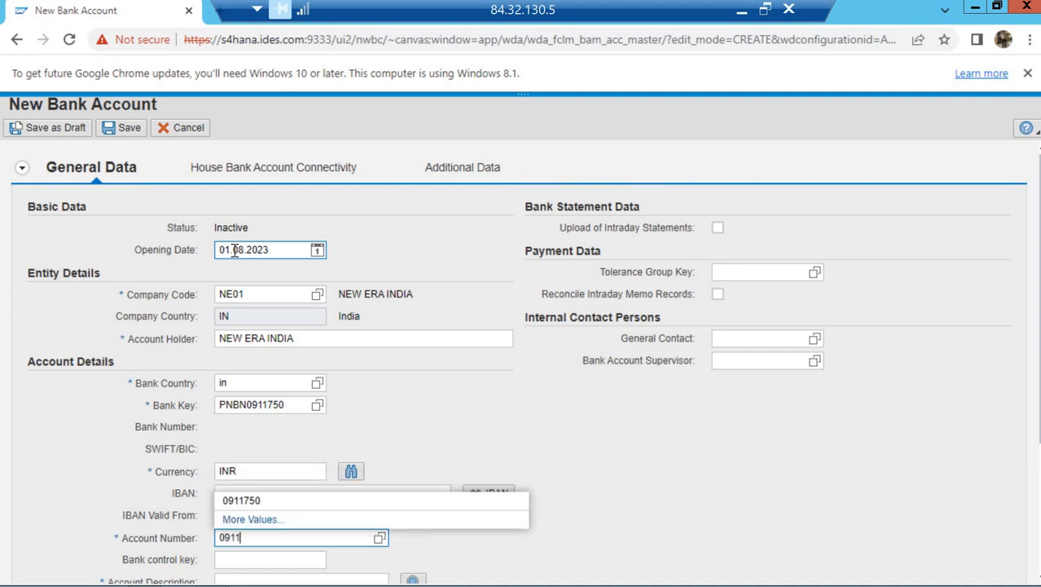
key("Tab")
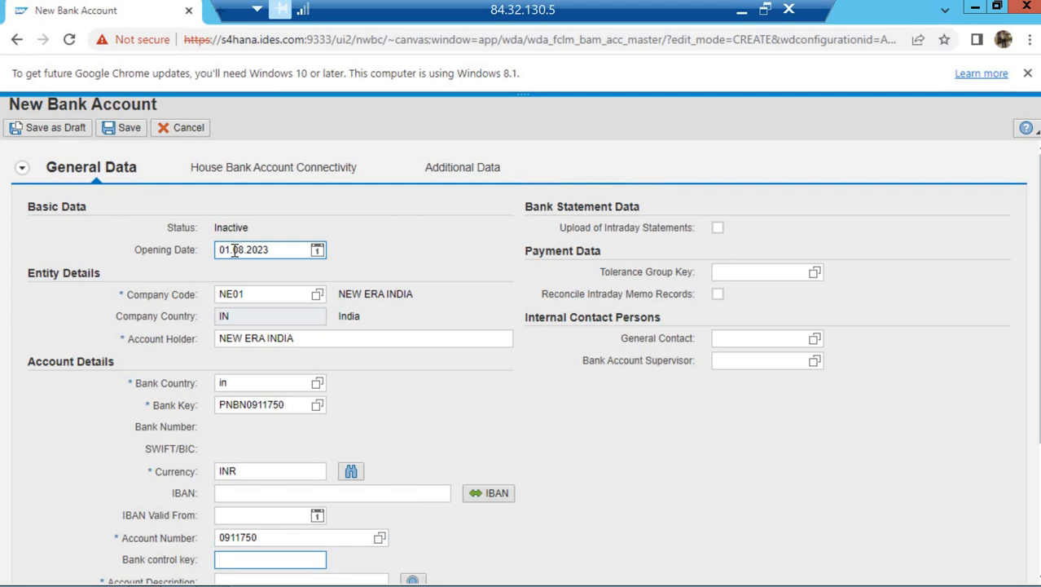
key("Tab")
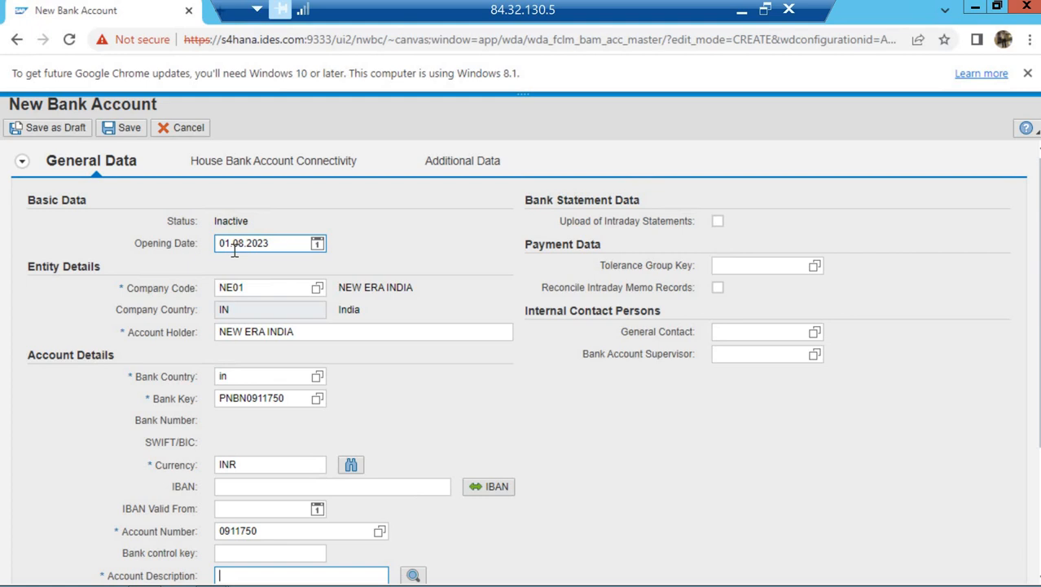
Describe the account as CURRENT ACCOUNT and set account type 02 Current Account (Internal)
type("Curre")
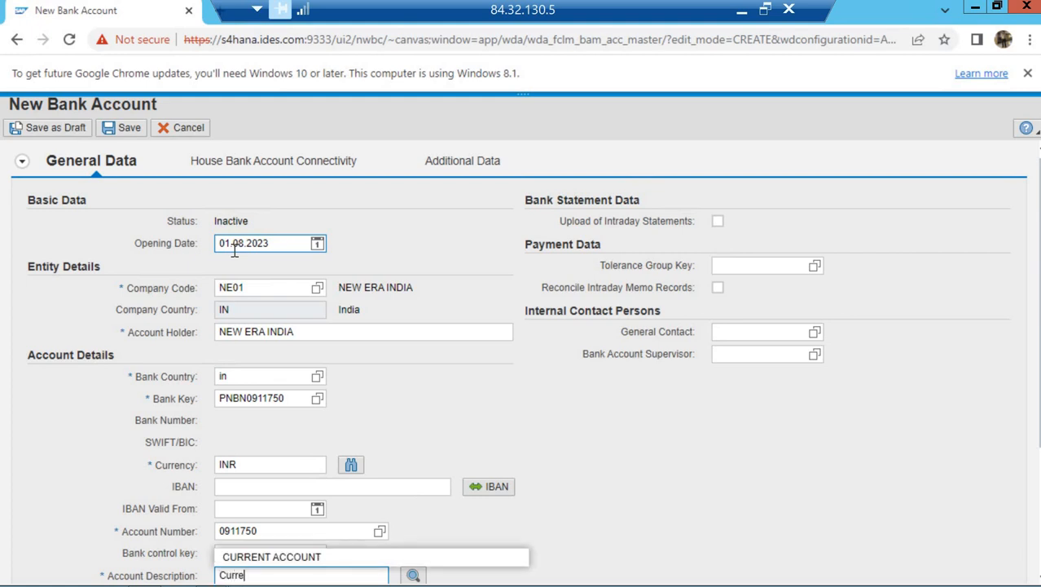
type("nt Account")
key("Down")
key("Return")
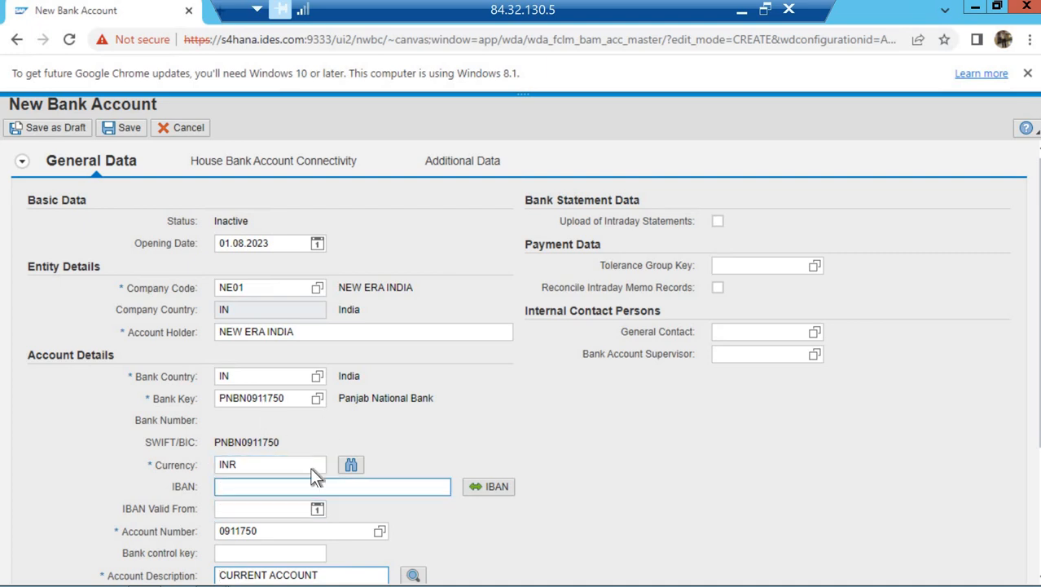
mouse_move(617, 584)
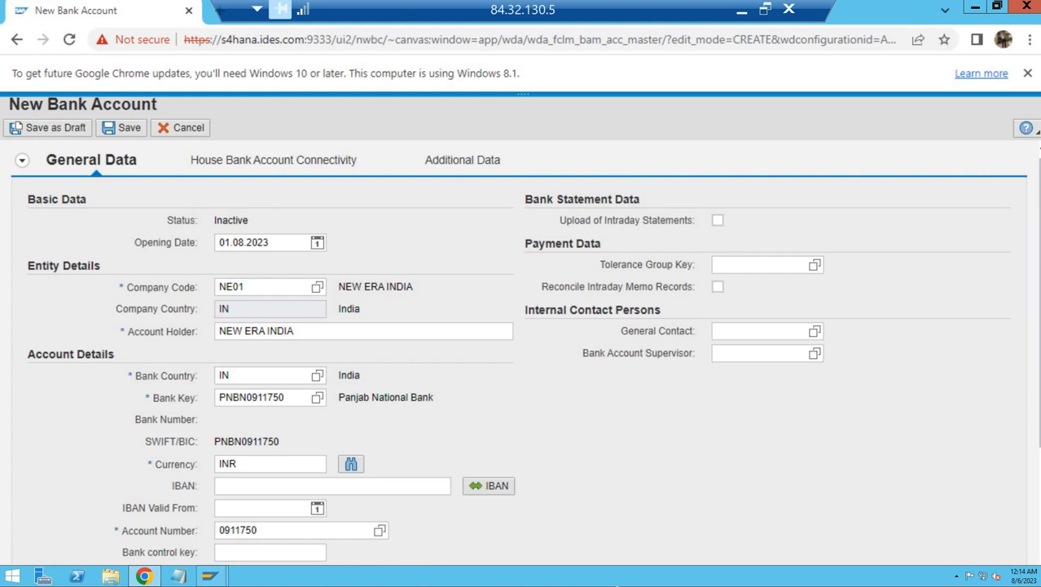
key("Tab")
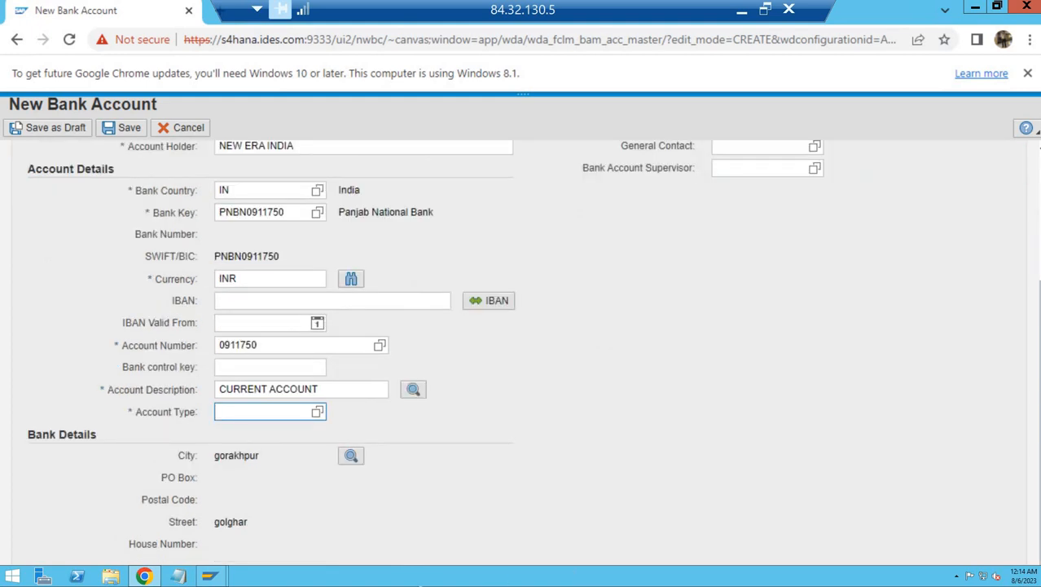
left_click(321, 415)
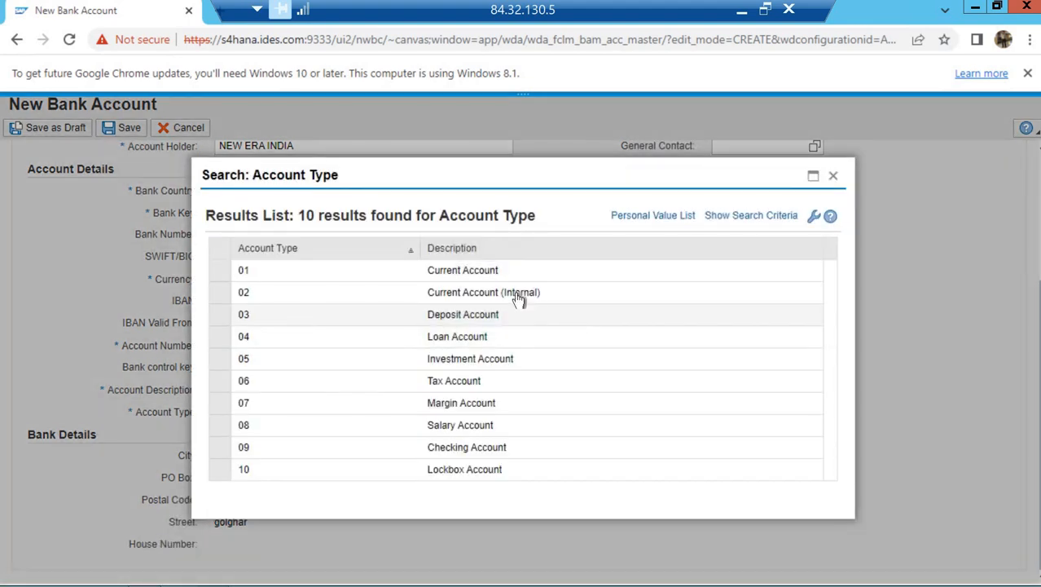
left_click(514, 297)
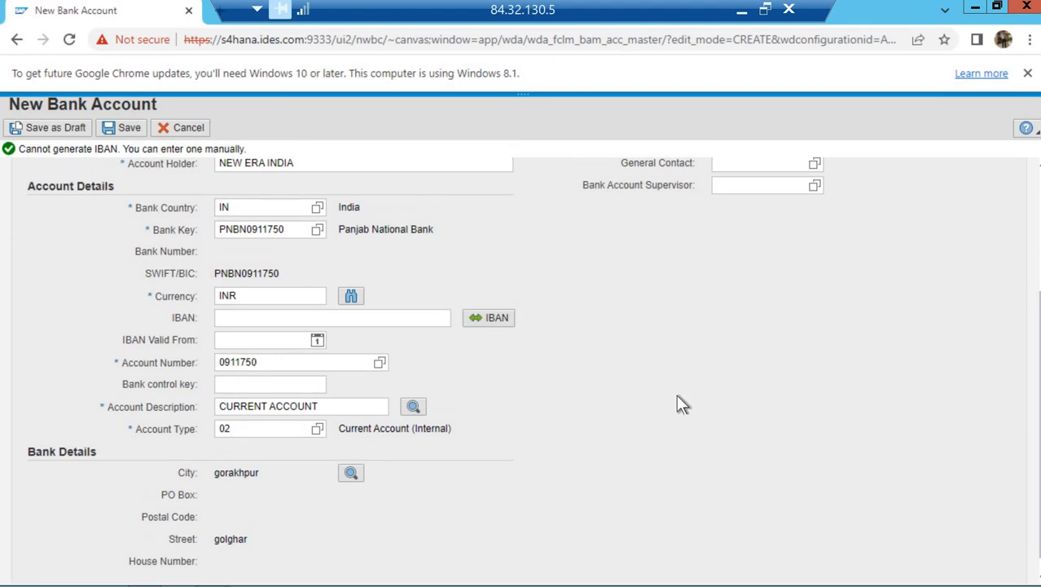
scroll(677, 400, "up", 3)
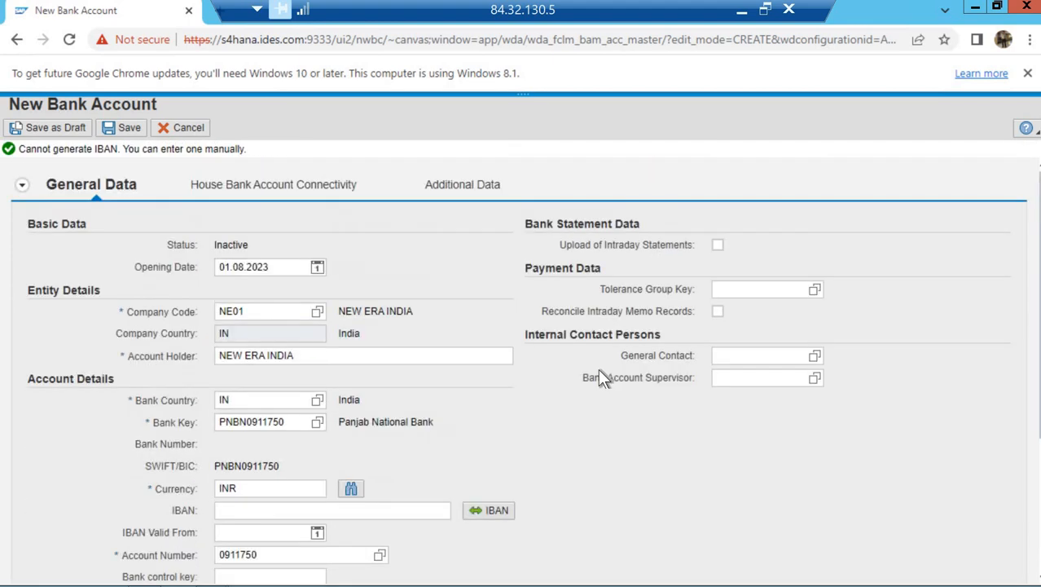
Add a house bank connection for company code NE01 and house bank PNBN
left_click(291, 192)
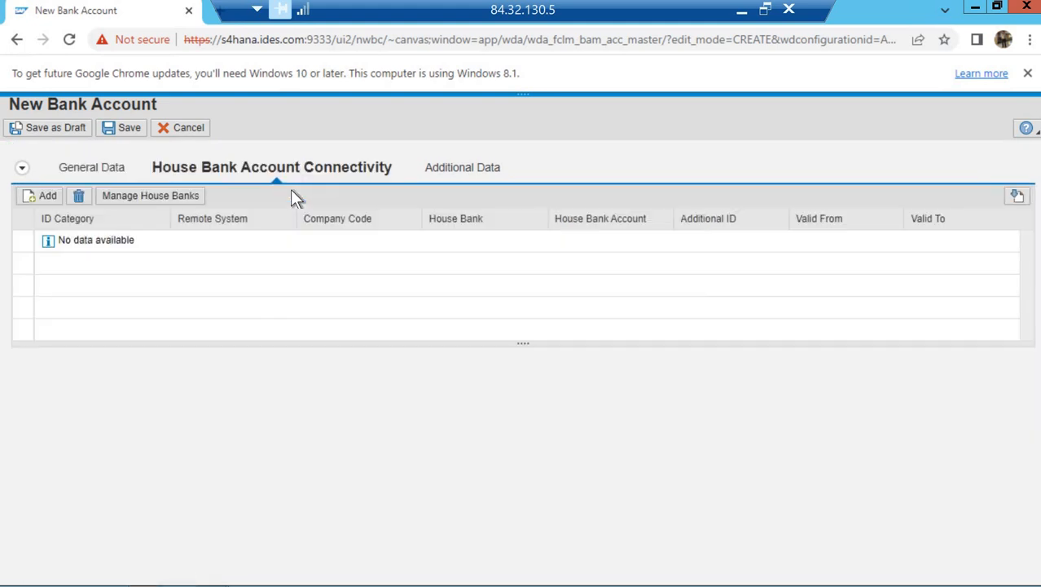
left_click(41, 200)
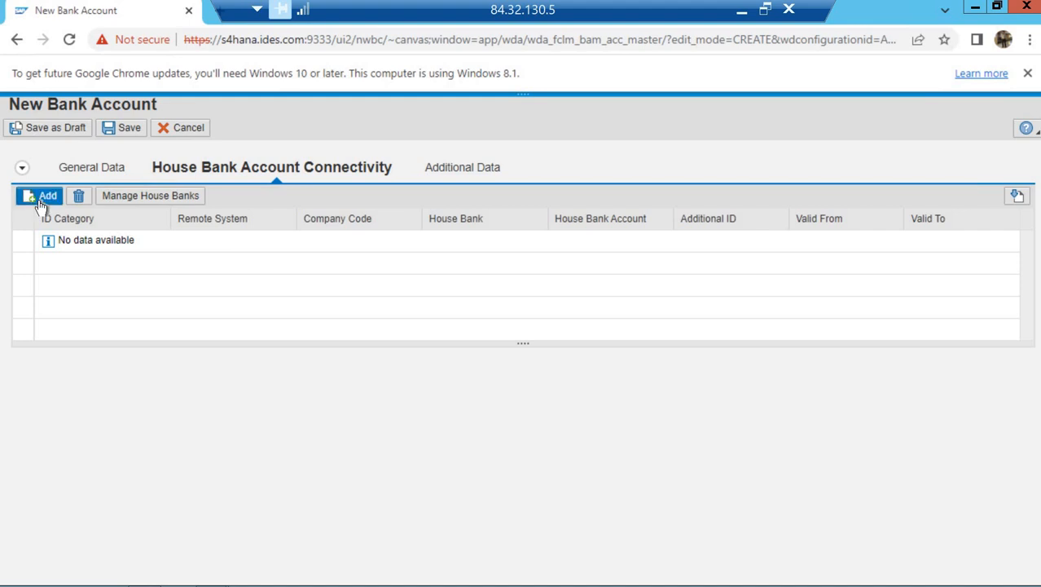
left_click(41, 202)
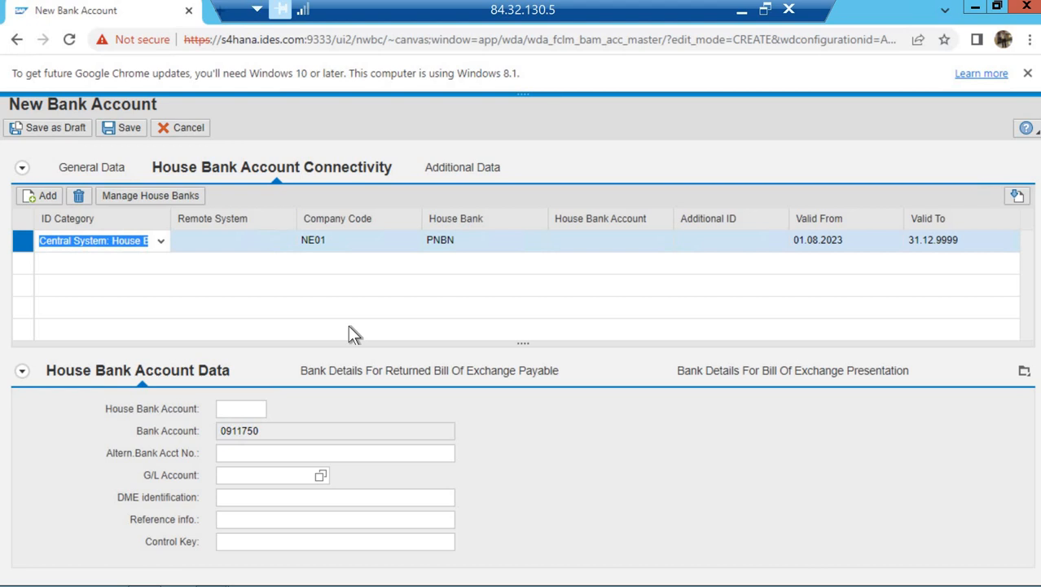
Enter house bank account PNBN, then bring up the G/L Account search help
left_click(252, 408)
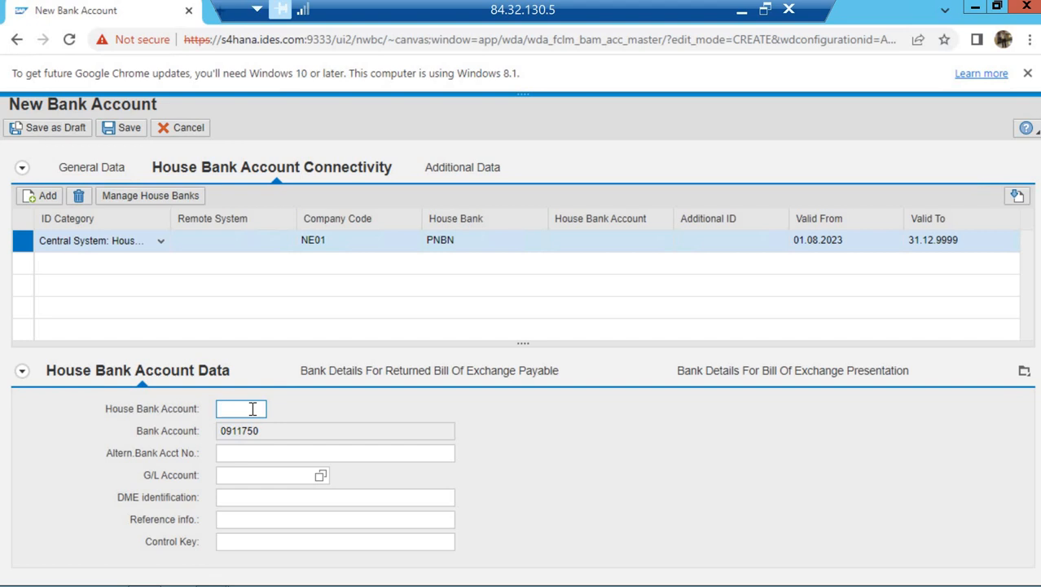
type("PNBN")
key("Tab")
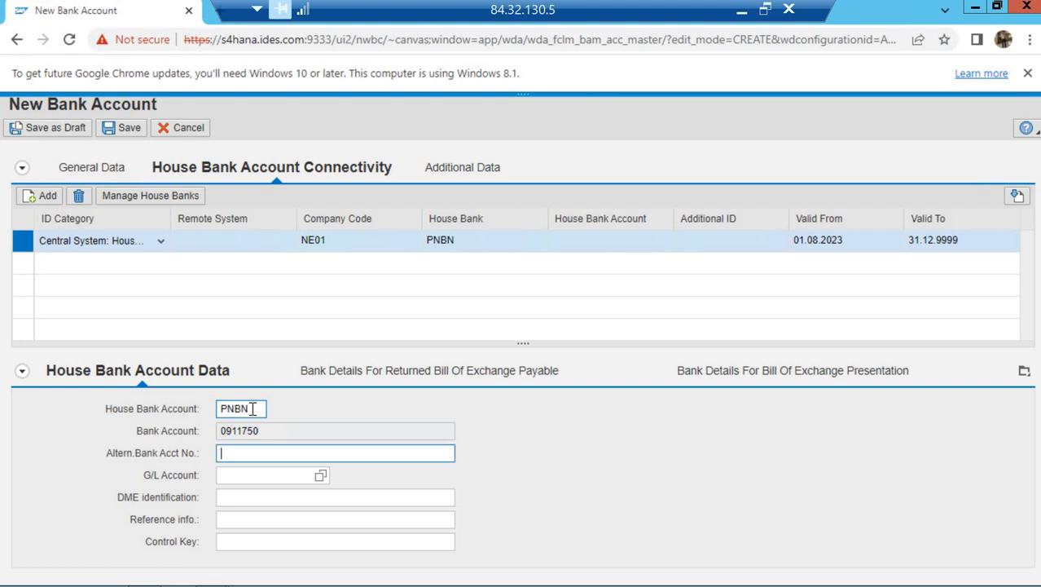
key("Tab")
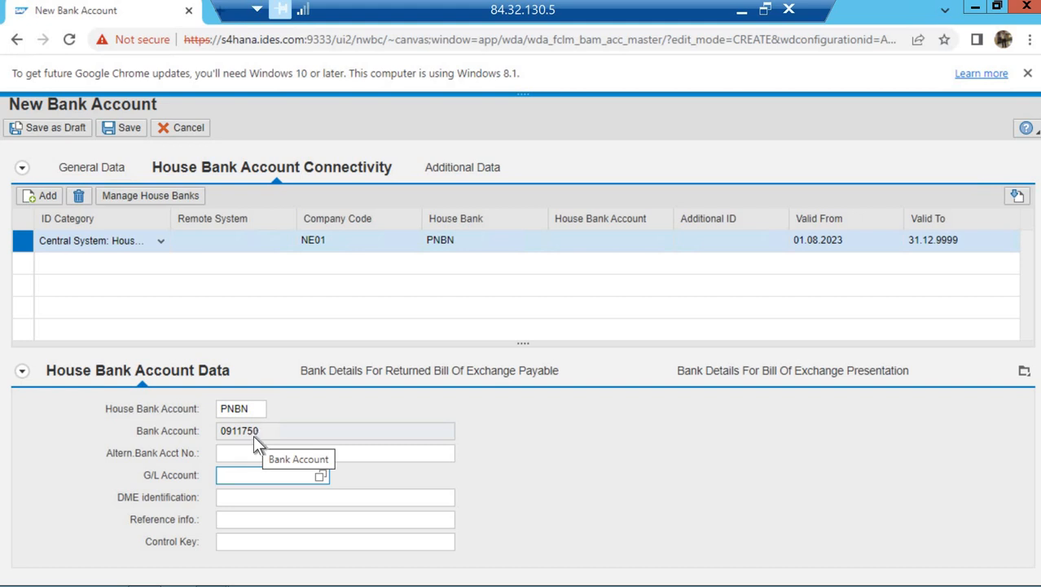
key("F4")
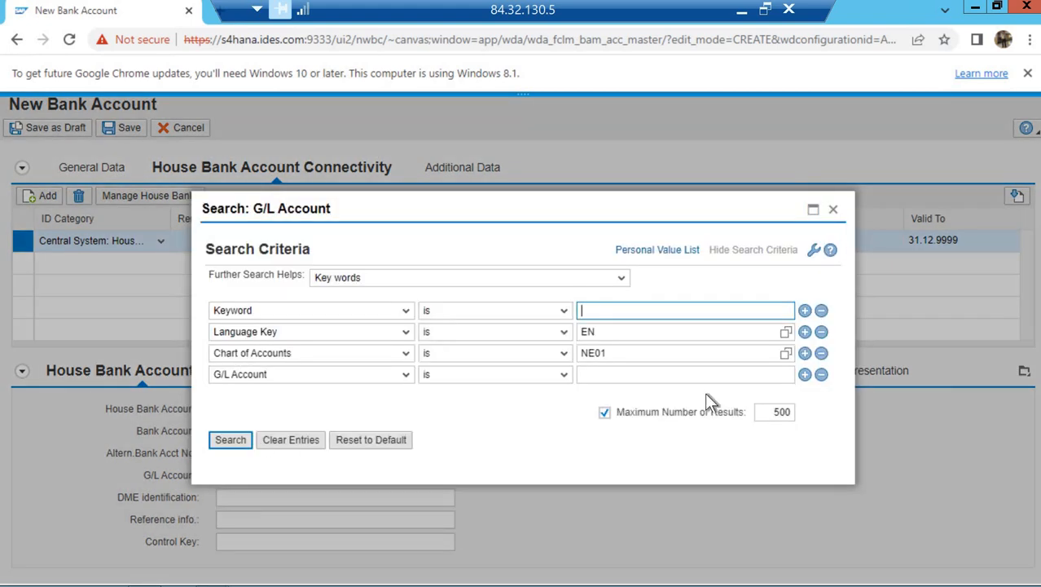
Search G/L accounts by keyword DEEP and pick 200030 PNB Main Bank A/c
type("deep")
key("Return")
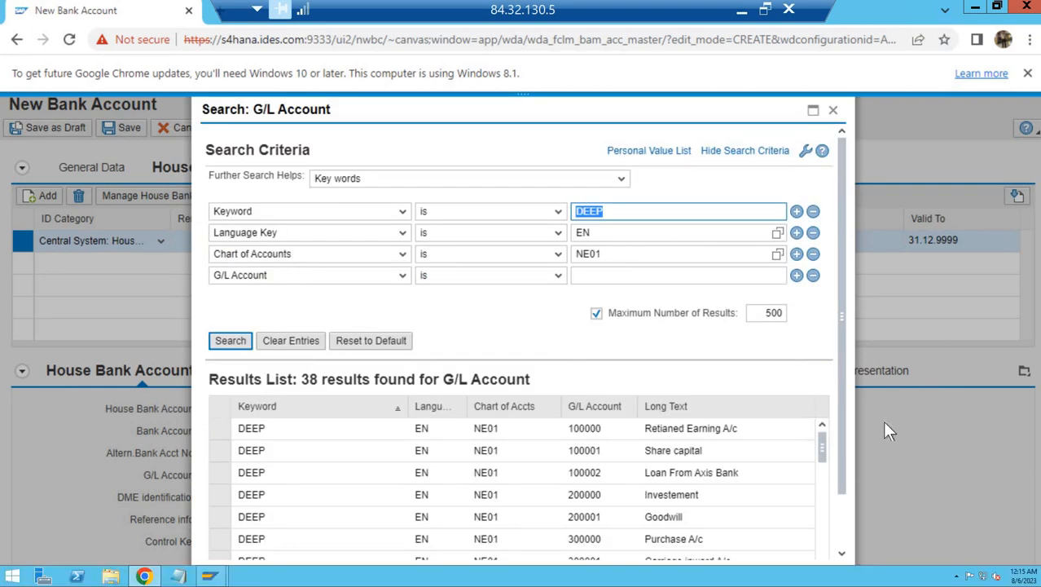
left_click(837, 505)
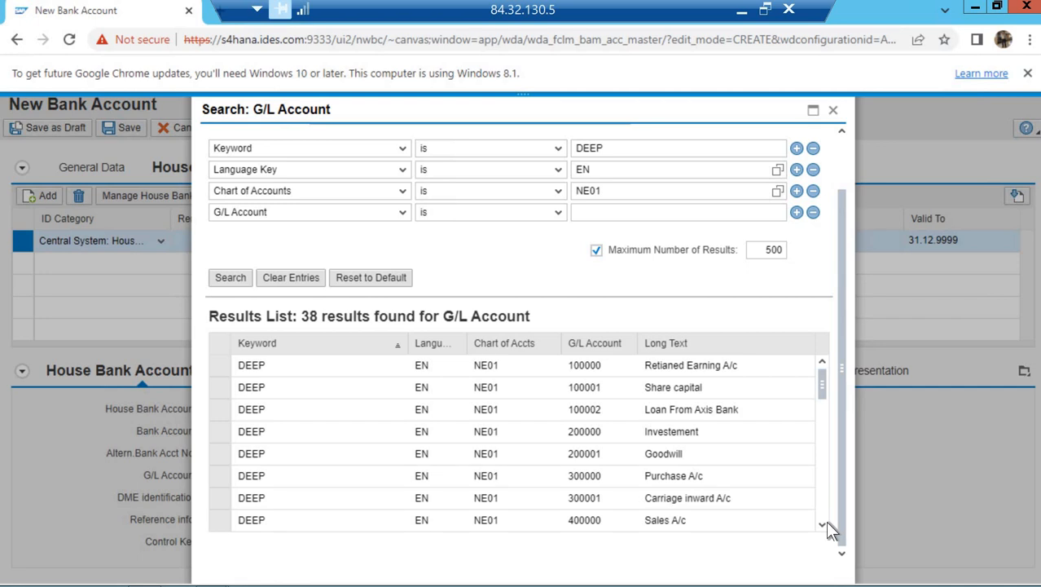
scroll(827, 526, "down", 5)
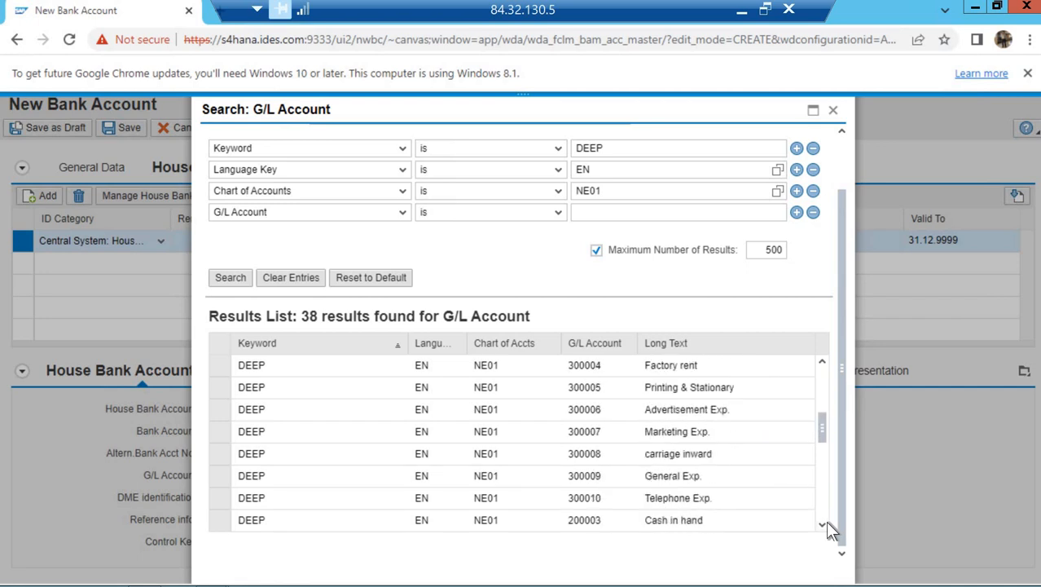
scroll(827, 528, "down", 5)
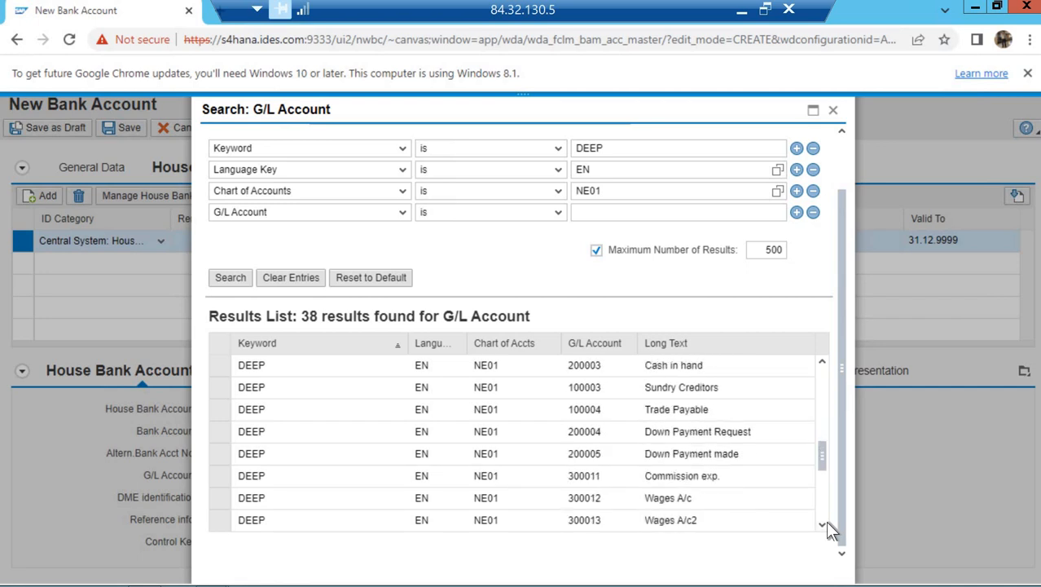
scroll(827, 528, "down", 3)
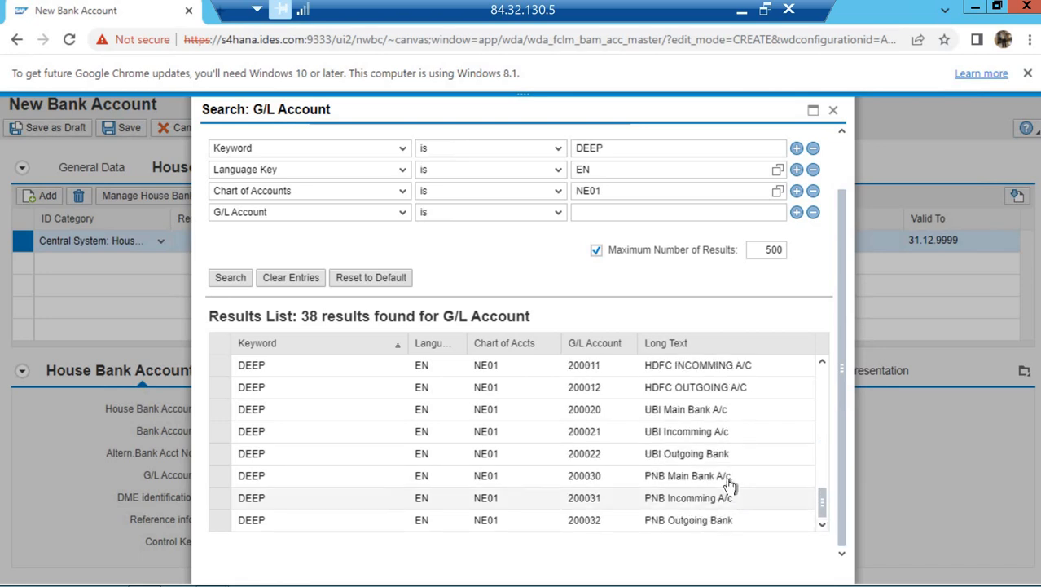
left_click(728, 480)
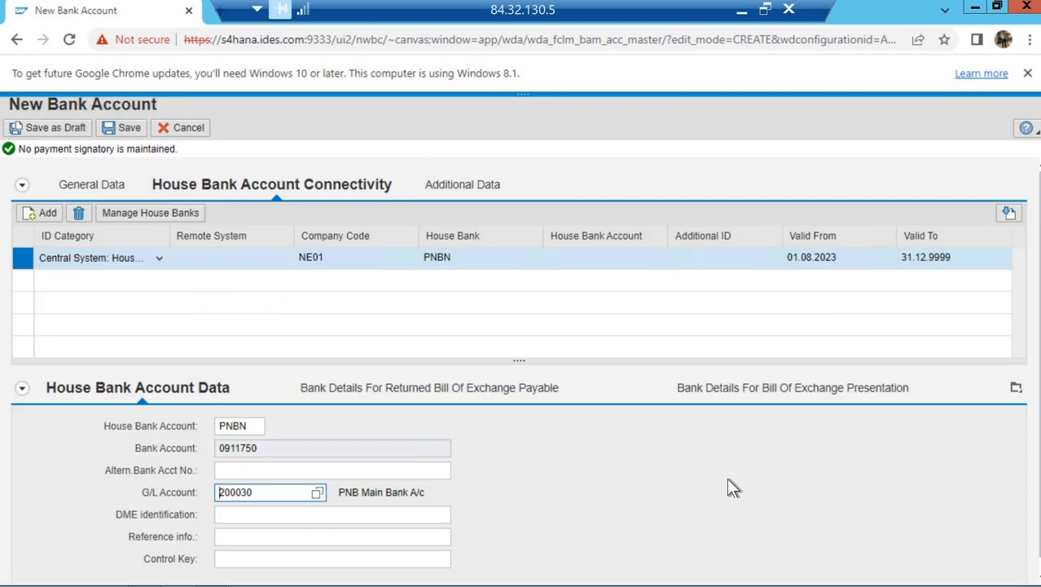
Review the bill of exchange and Additional Data sections, cancelling the accidental browser Save As dialog
key("Tab")
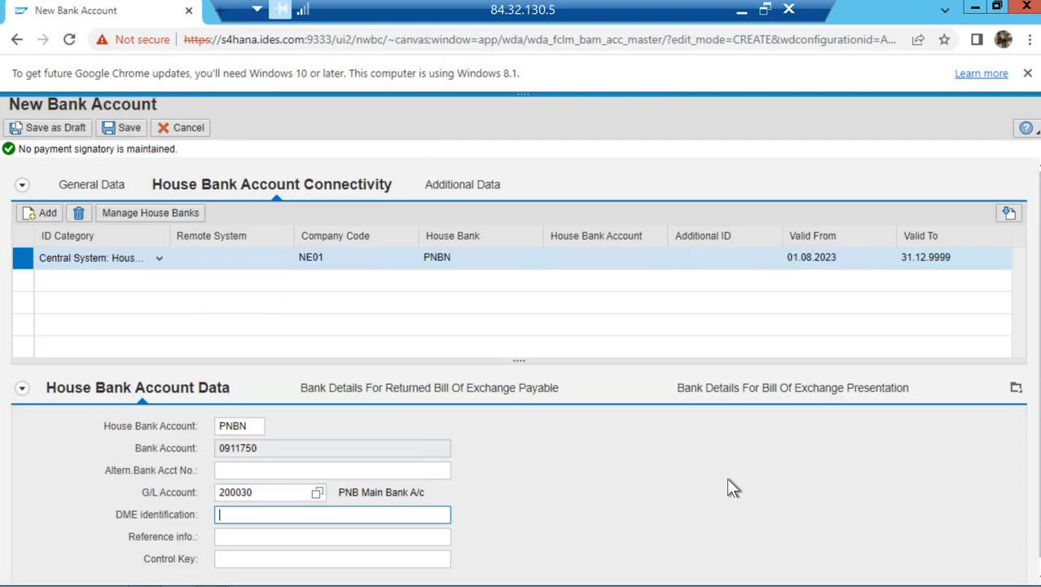
key("Tab")
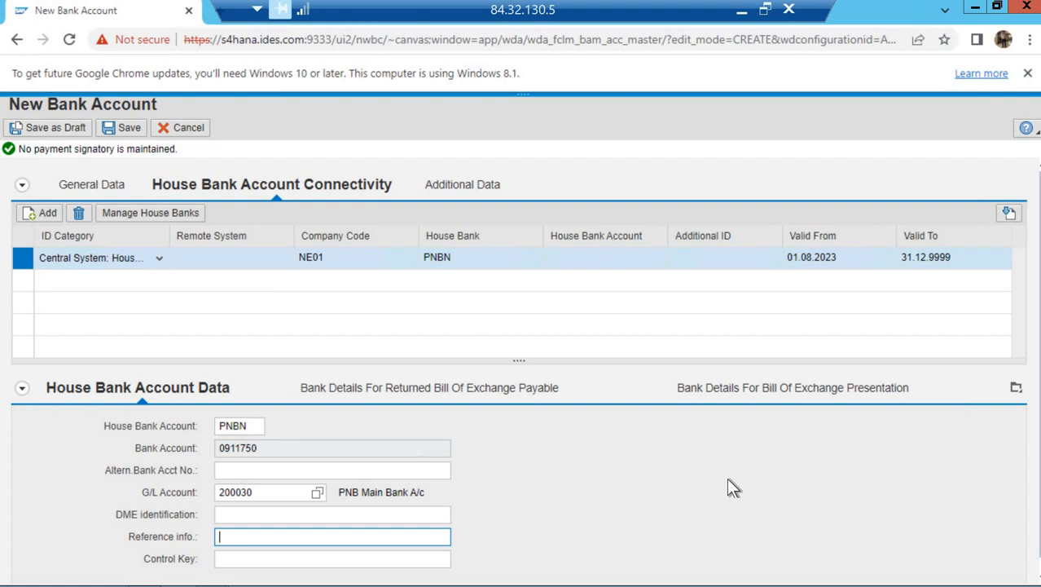
left_click(443, 398)
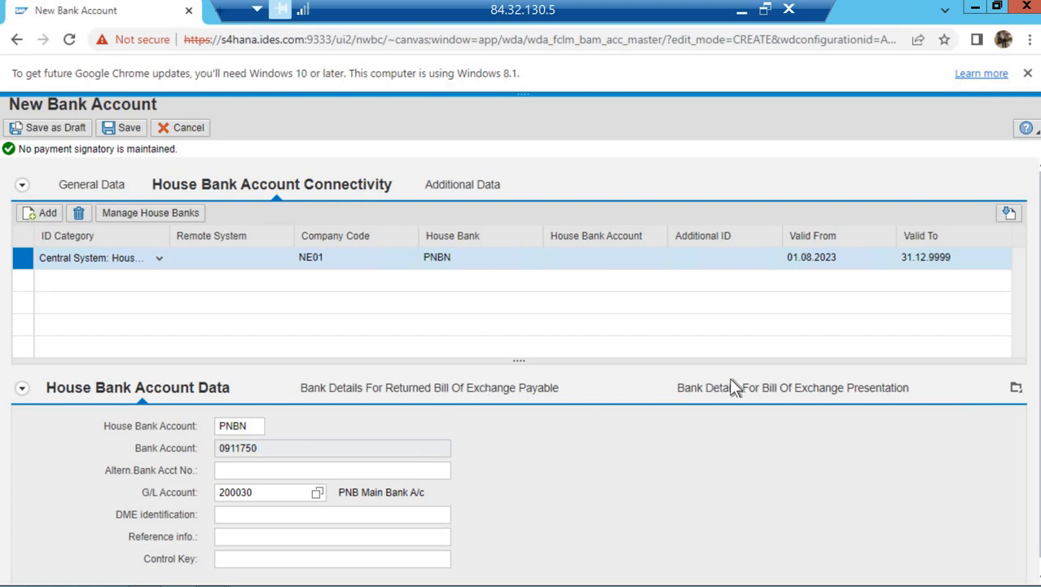
left_click(733, 370)
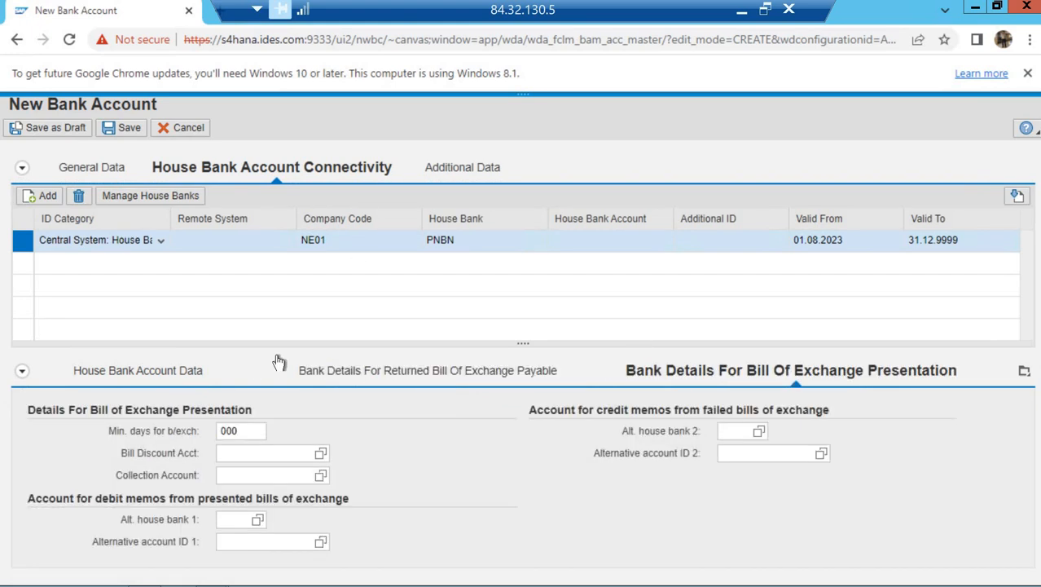
left_click(460, 171)
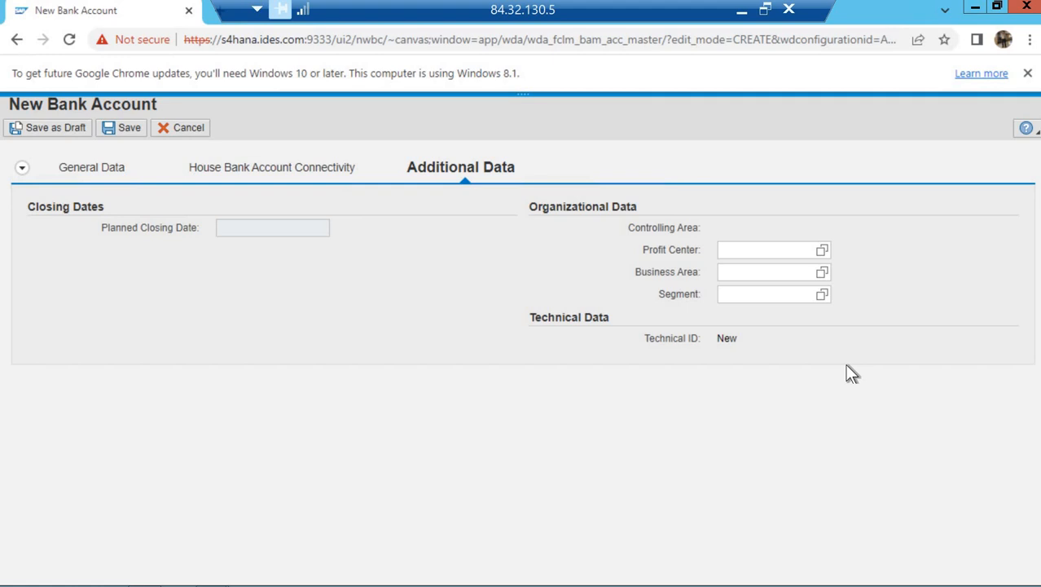
key("ctrl+s")
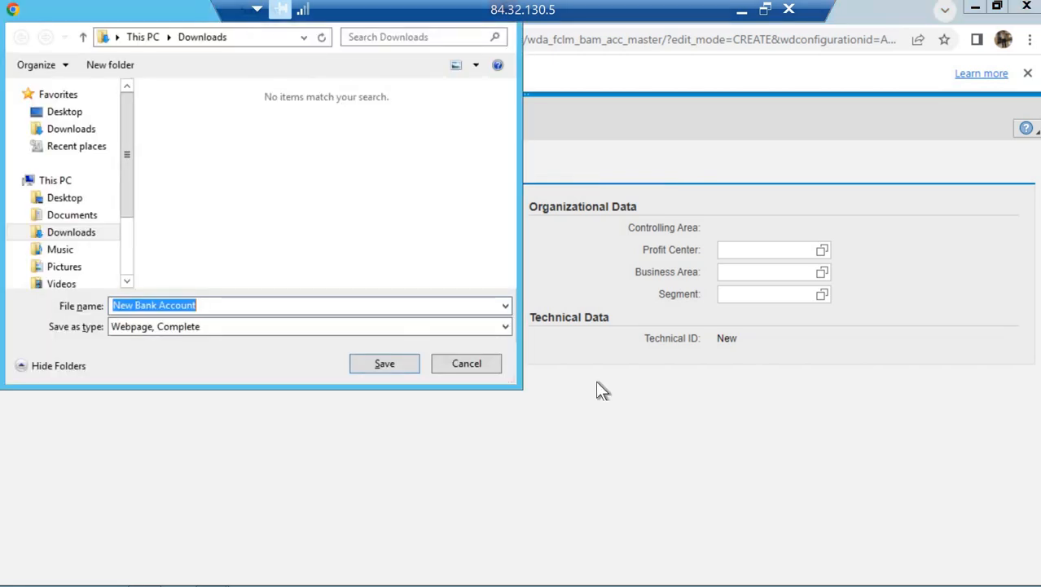
left_click(480, 364)
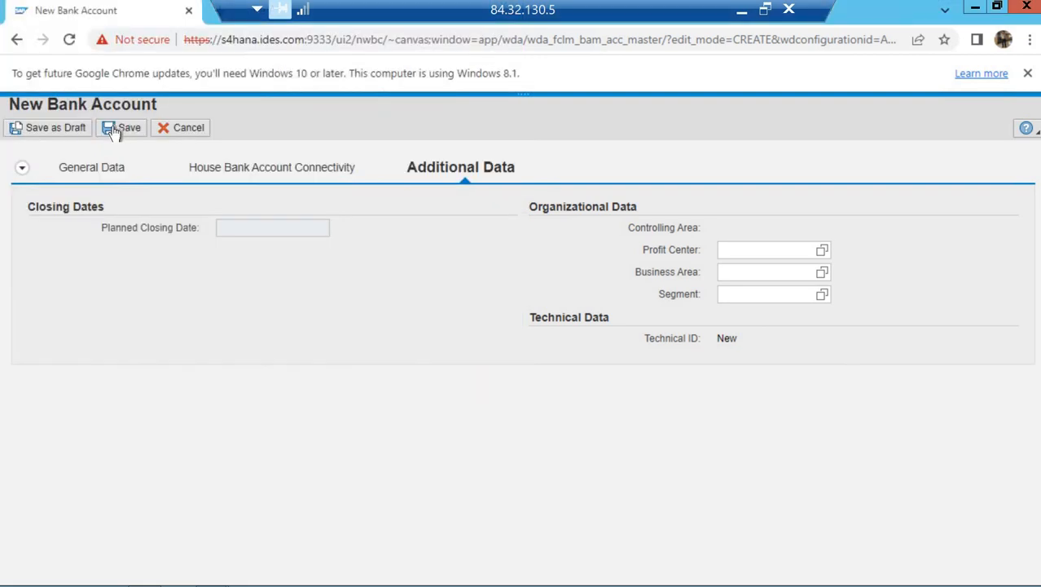
left_click(122, 128)
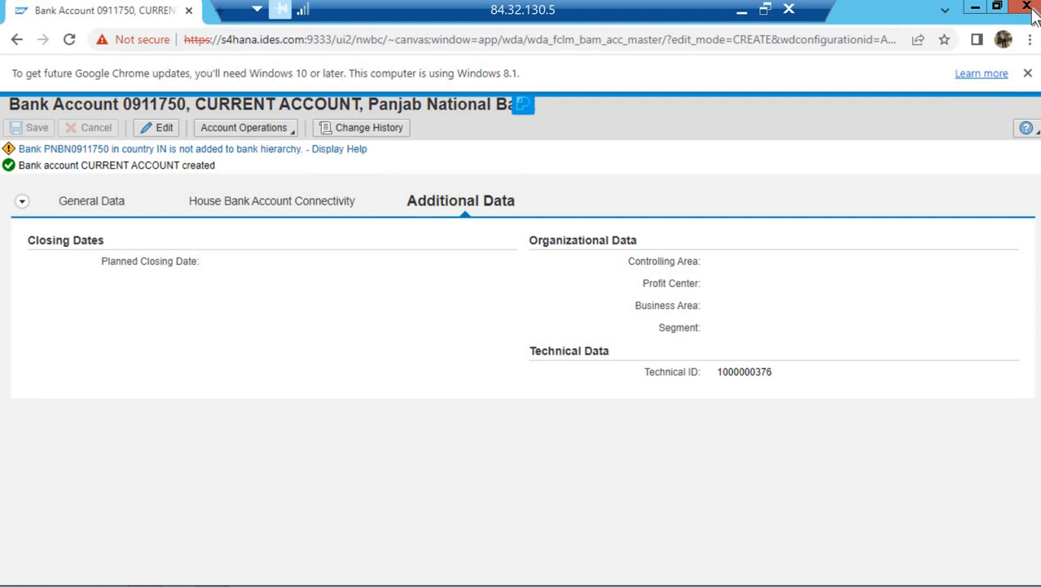
Close the browser and navigate through Company Codes and House Banks to the empty Bank Accounts overview
left_click(1029, 8)
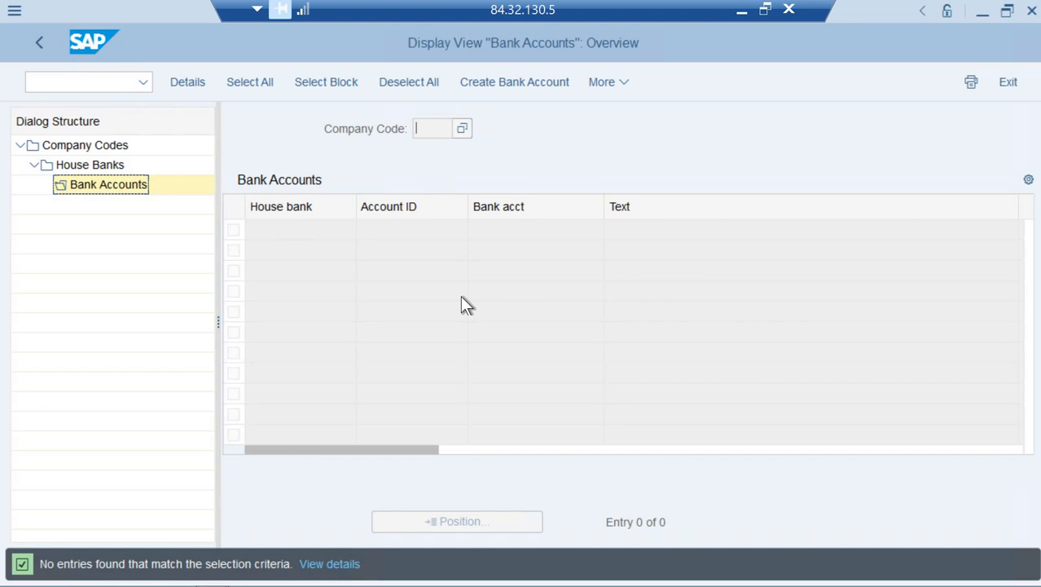
key("F3")
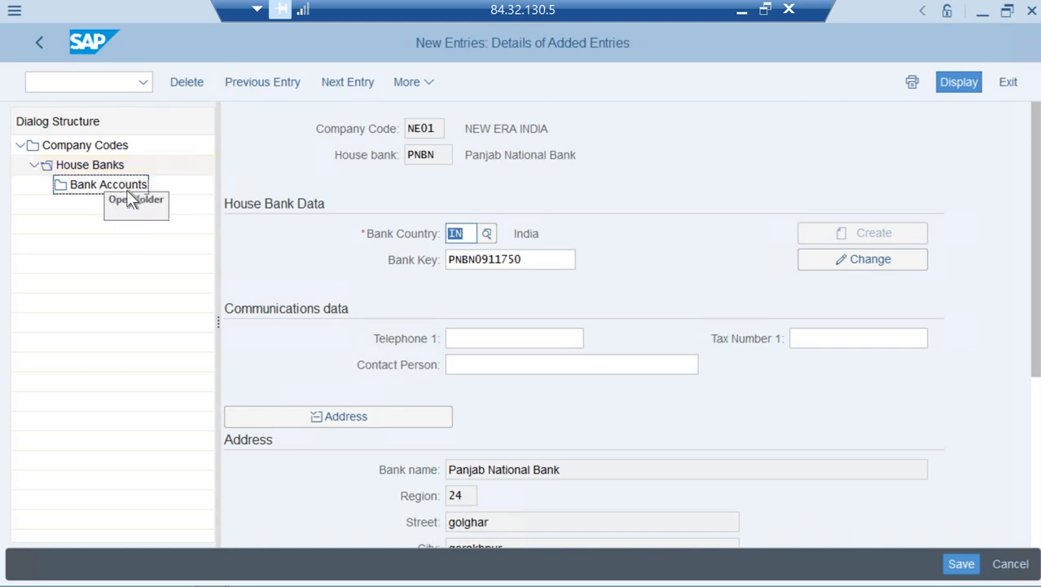
double_click(124, 188)
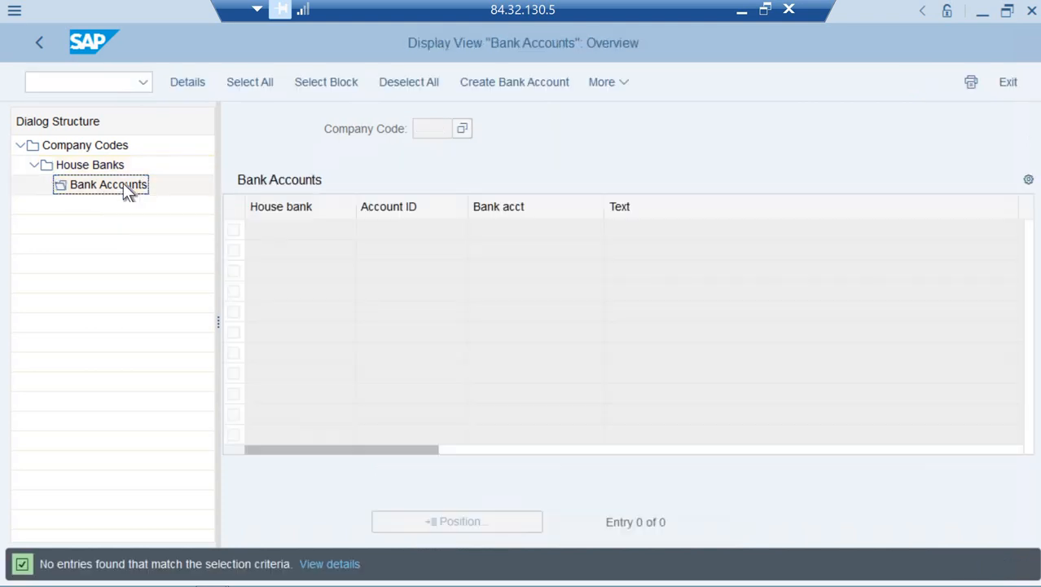
double_click(107, 145)
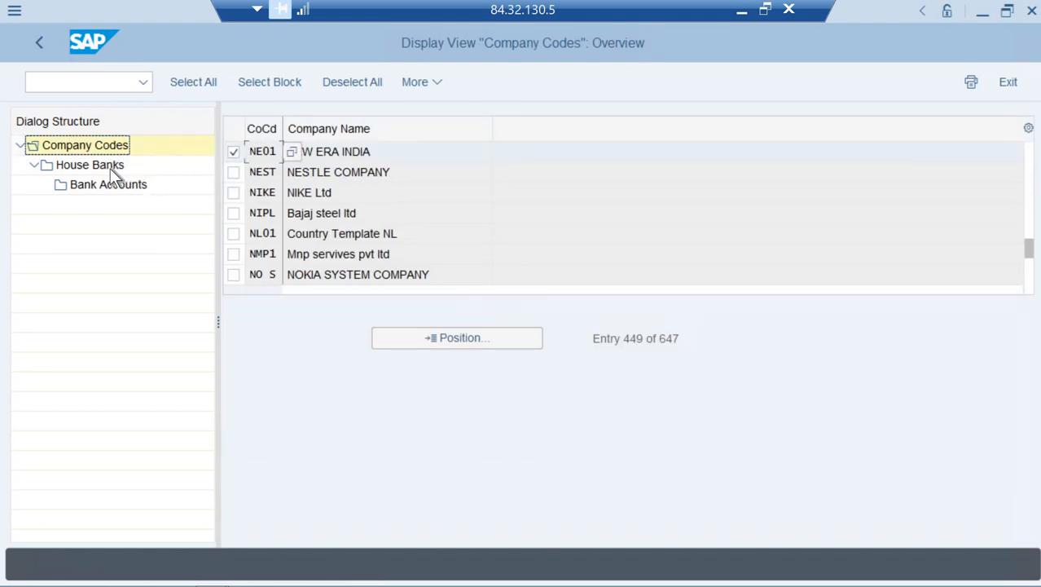
double_click(110, 168)
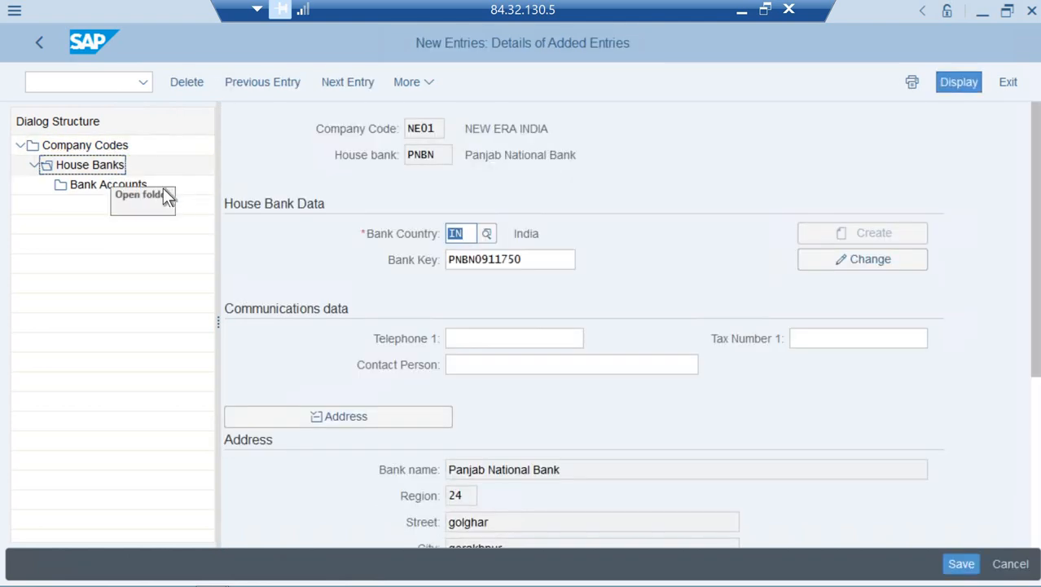
double_click(86, 185)
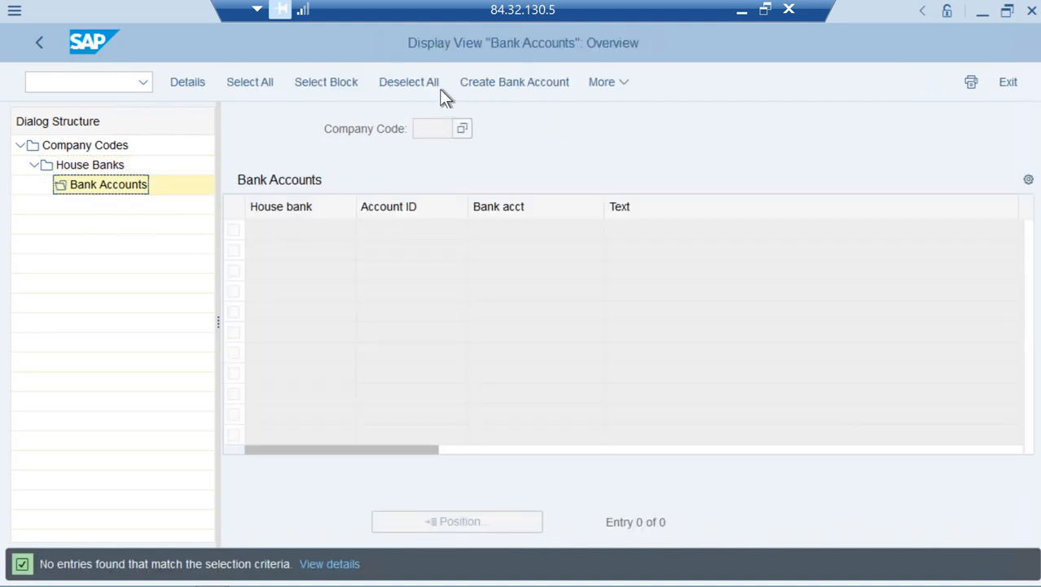
left_click(111, 79)
Return to the start screen with /n and launch the FI12 house banks transaction
type("/")
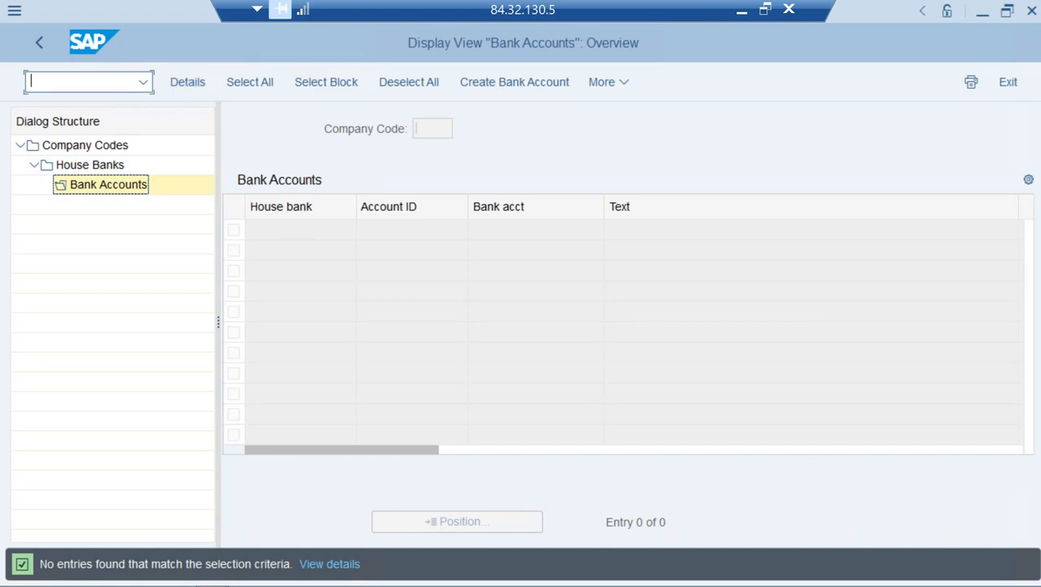
type("n")
key("Return")
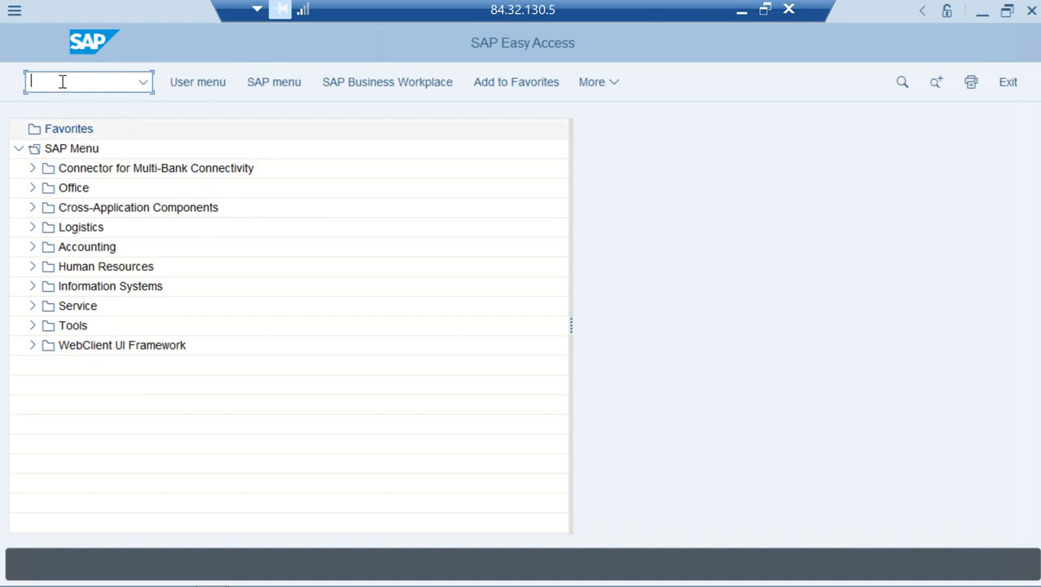
type("fi12")
key("Return")
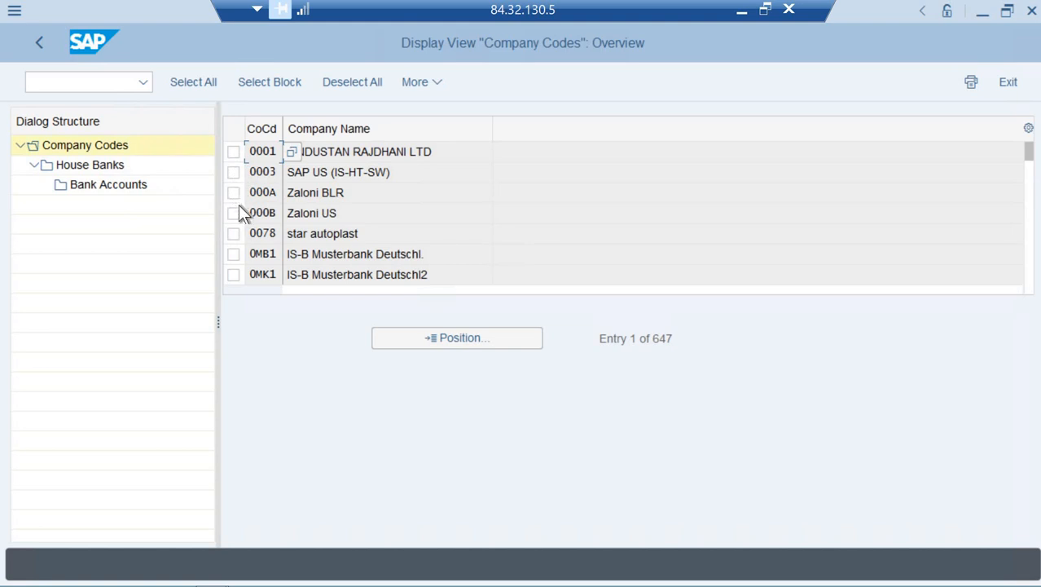
Jump to company code NE01, select it, and open its Bank Accounts
left_click(437, 337)
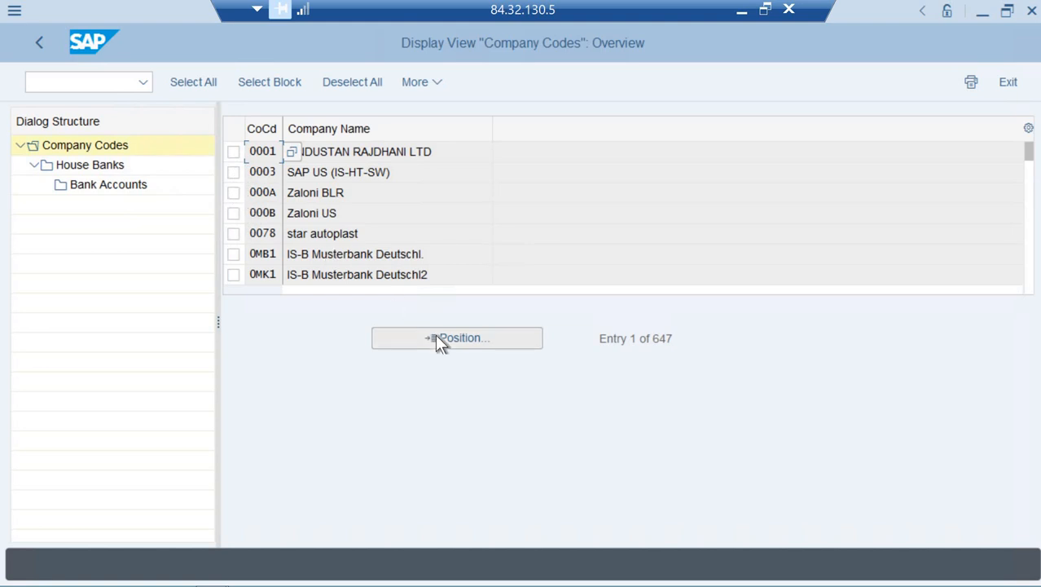
type("ne01")
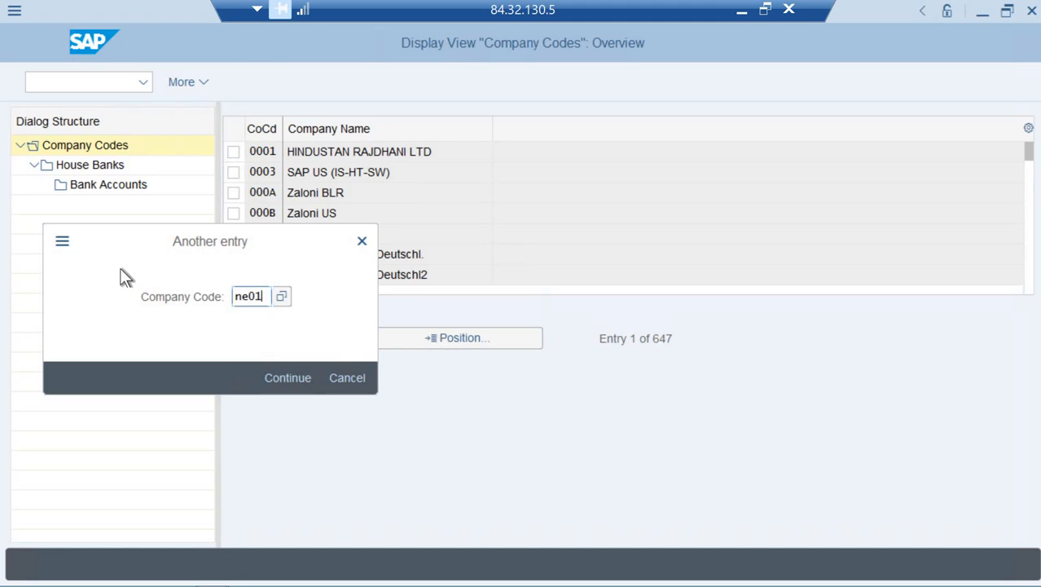
key("Return")
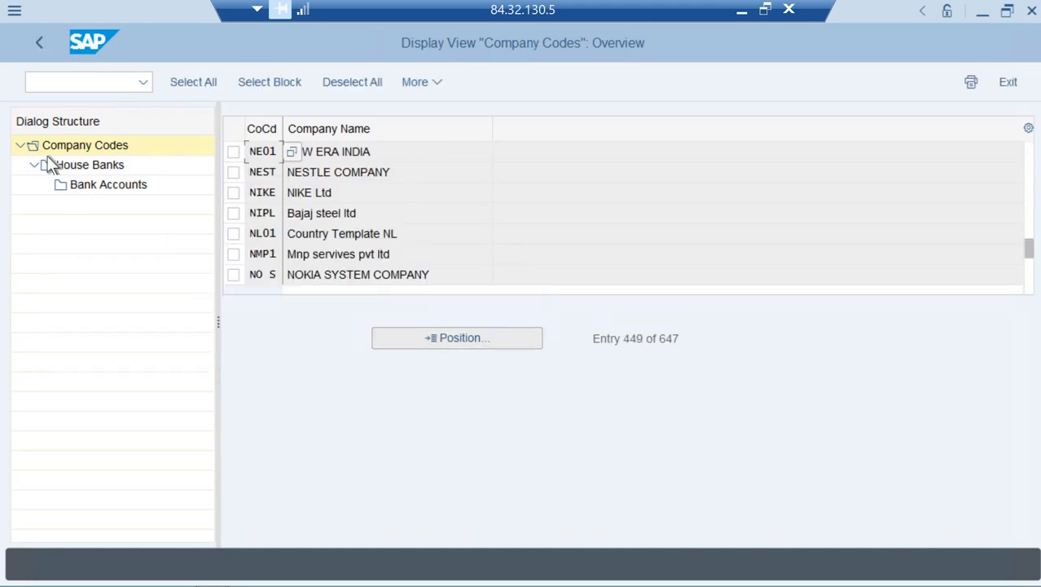
left_click(233, 153)
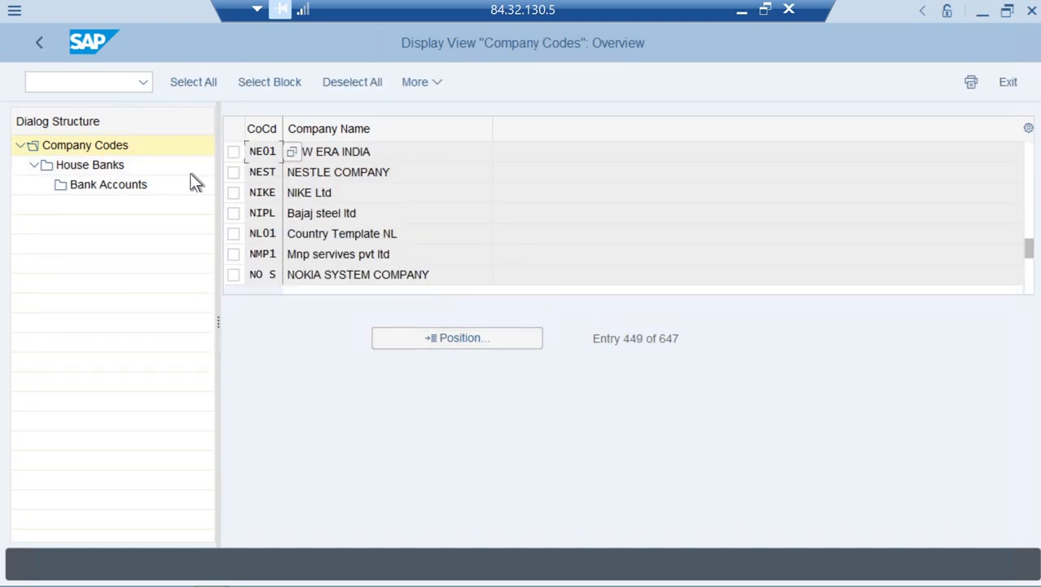
double_click(127, 185)
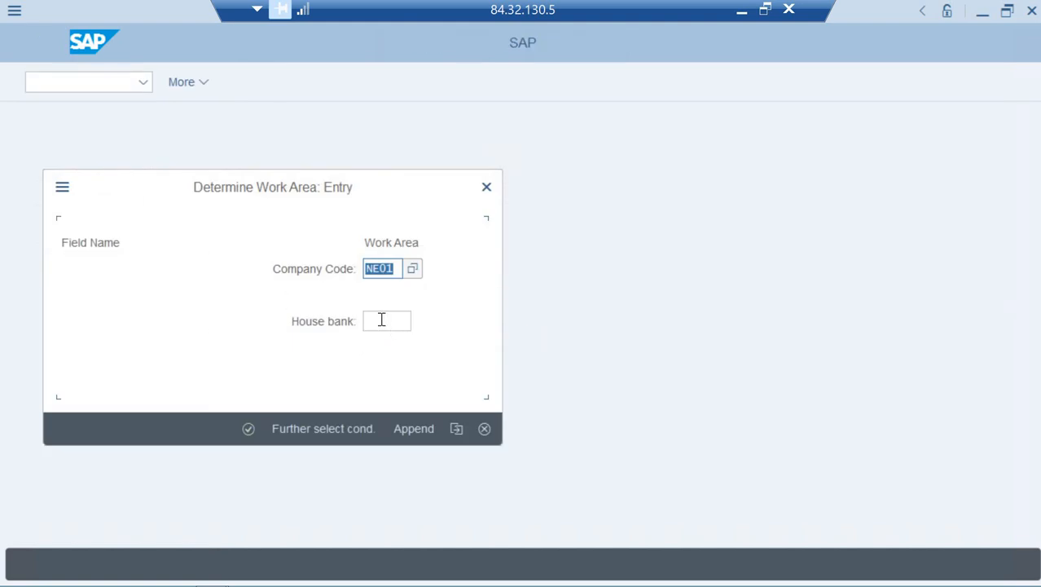
Open NE01's house bank work area and review bank account PNBN: account 0911750, G/L 200030, INR
left_click(382, 320)
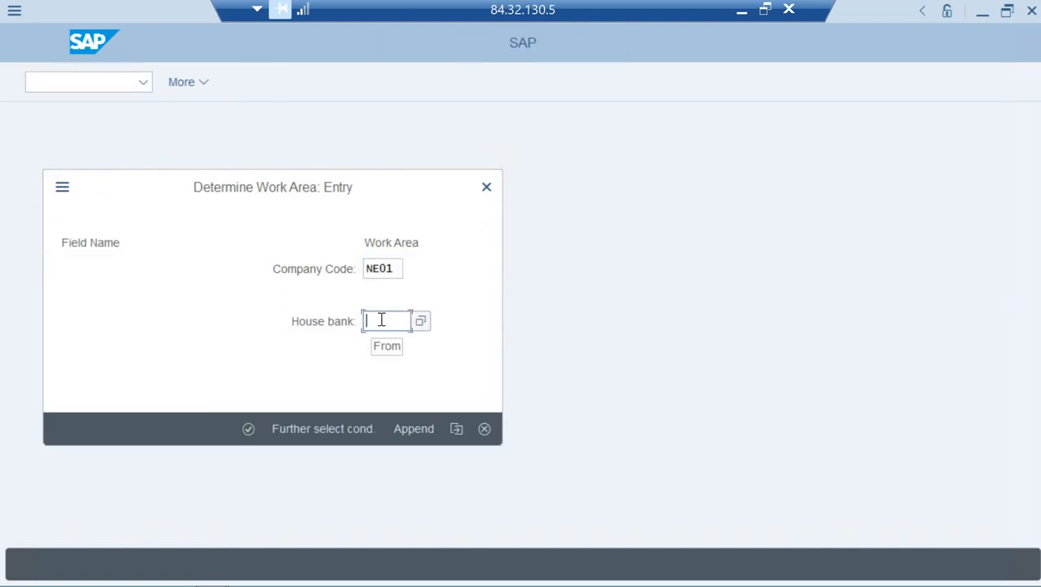
type("PNB1")
key("Return")
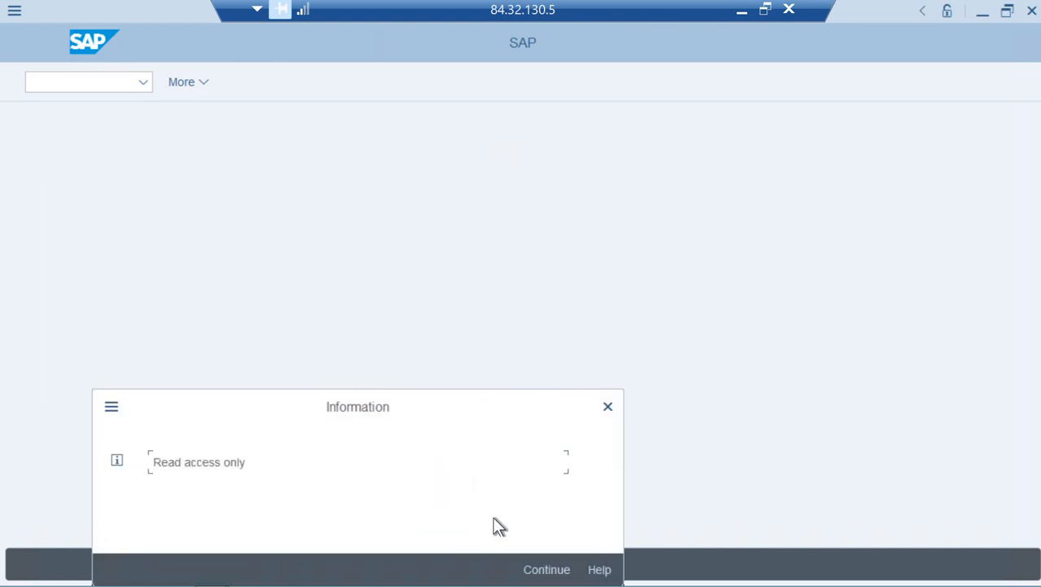
left_click(534, 574)
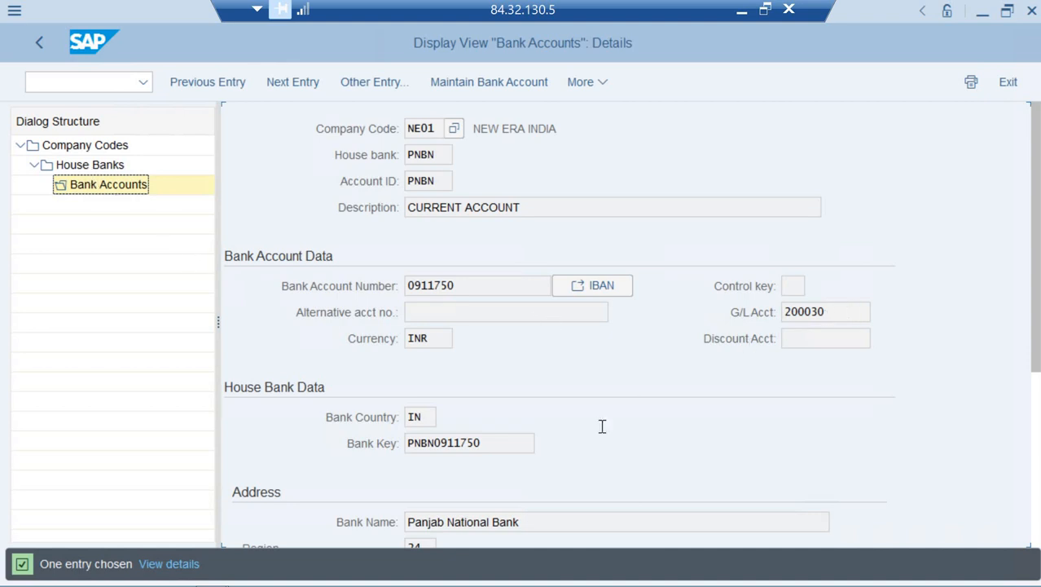
scroll(614, 447, "down", 1)
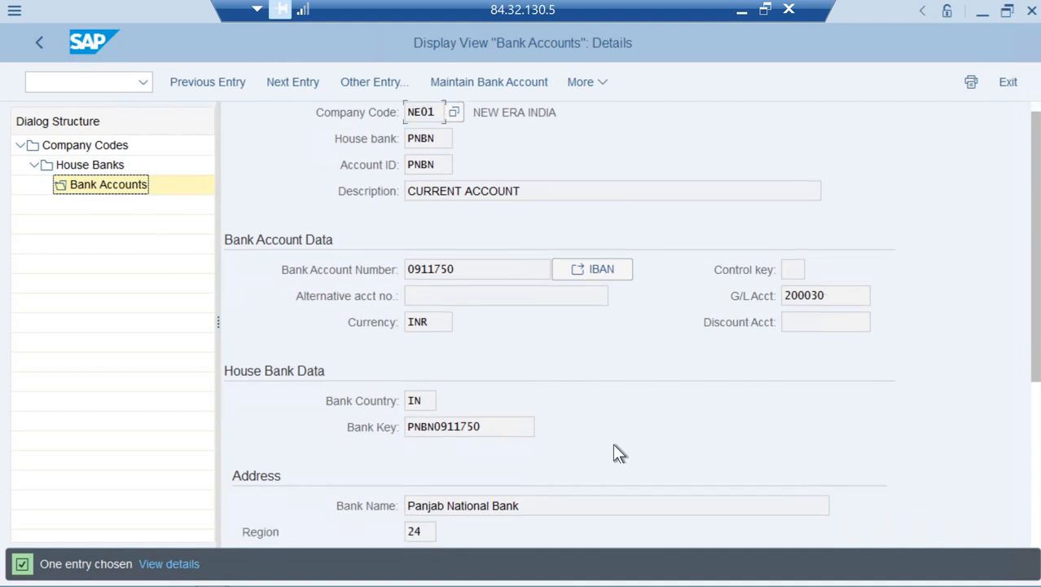
scroll(614, 453, "down", 1)
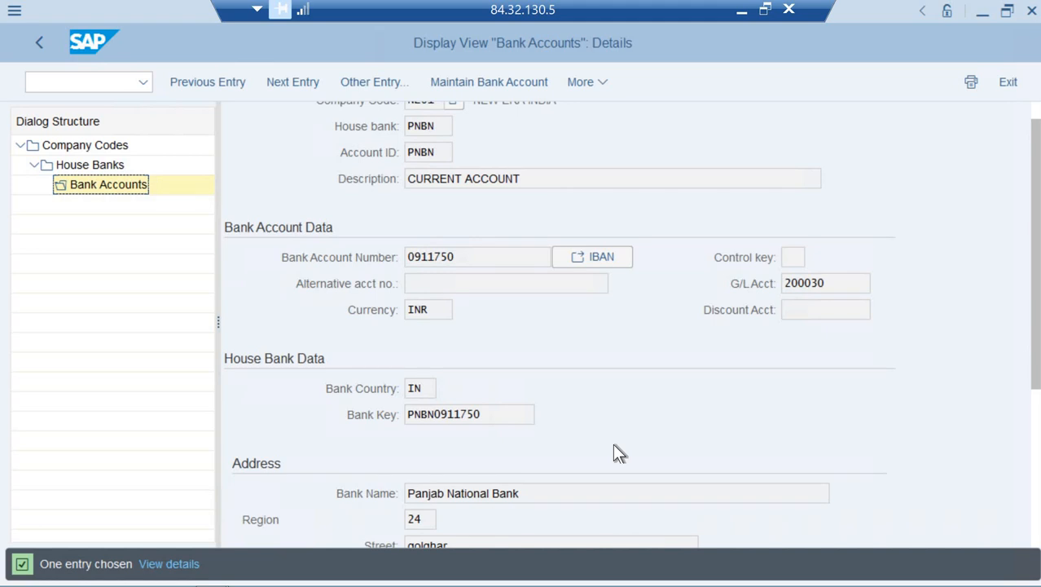
scroll(614, 445, "down", 5)
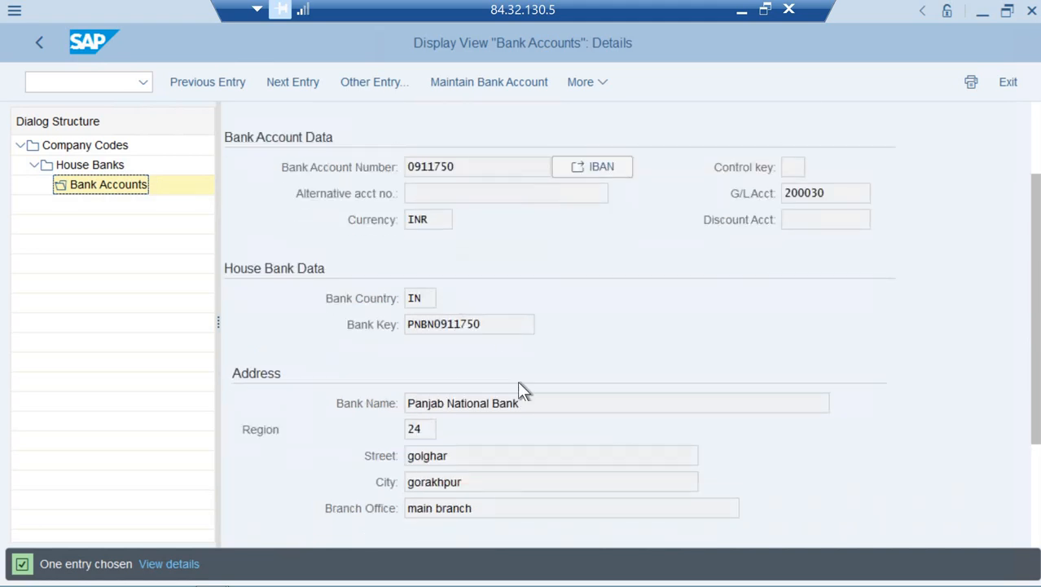
scroll(519, 384, "down", 5)
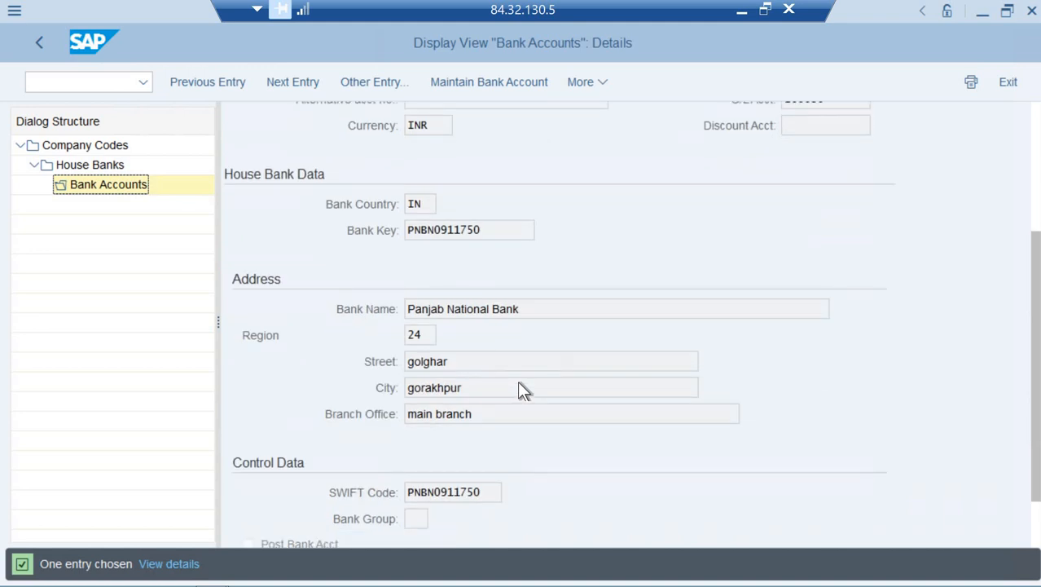
scroll(517, 381, "up", 10)
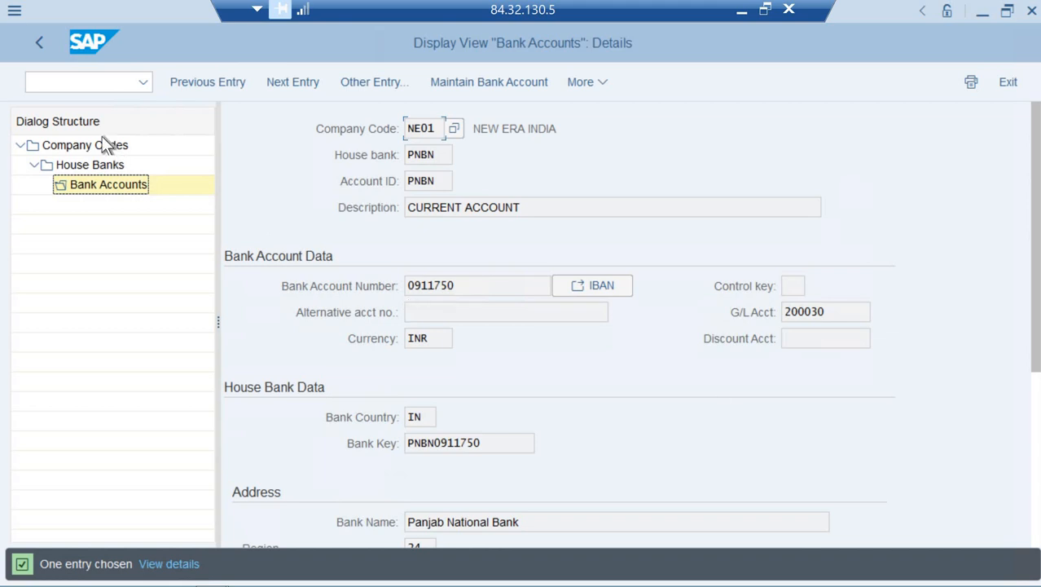
Leave the bank account view with /n and start transaction FS00 for NE01
left_click(86, 85)
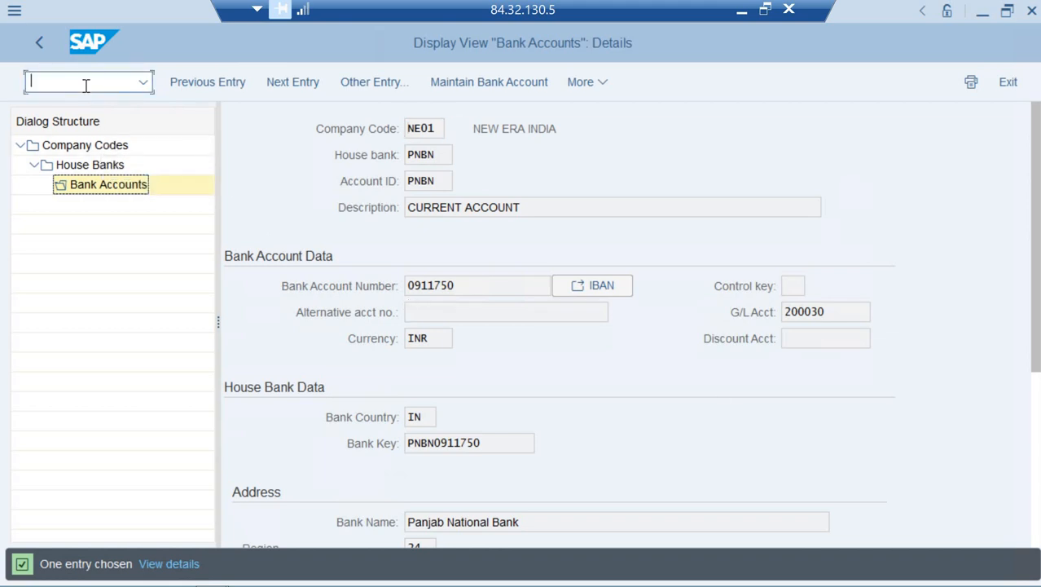
type("/n")
key("Return")
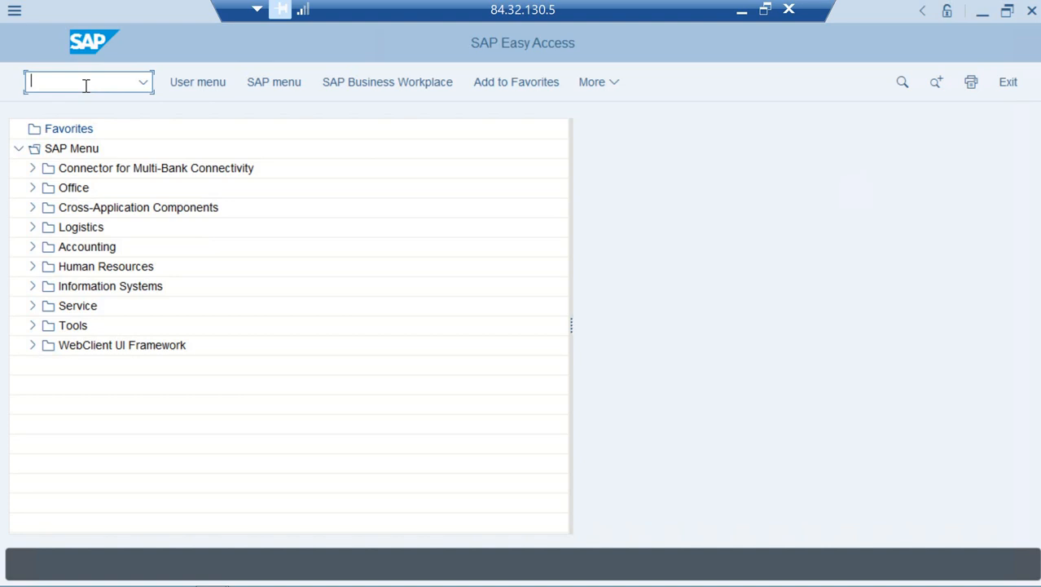
type("fs00")
key("Return")
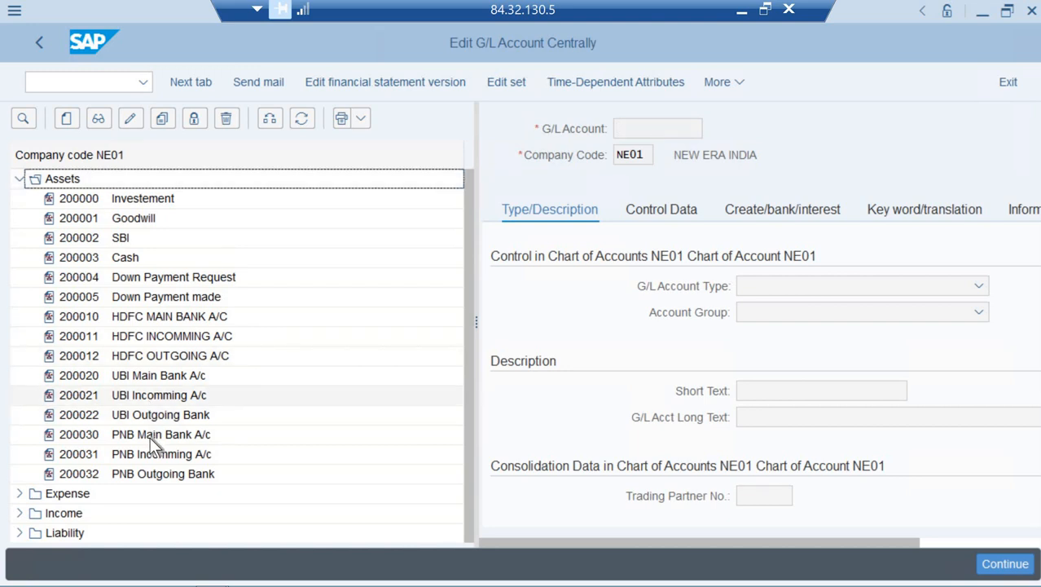
Open G/L account 200030 in change mode on its bank and interest settings
right_click(149, 438)
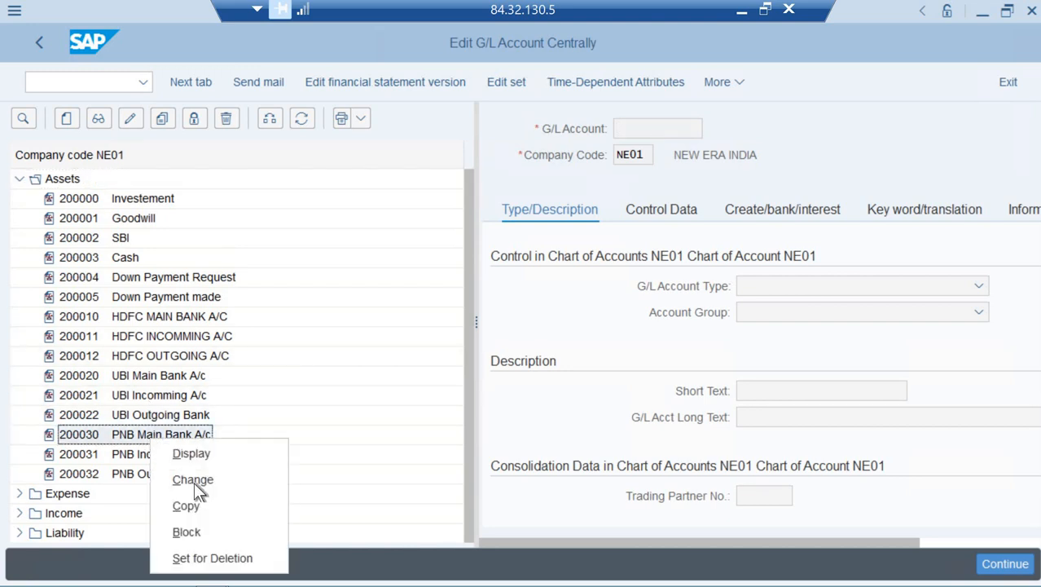
left_click(194, 482)
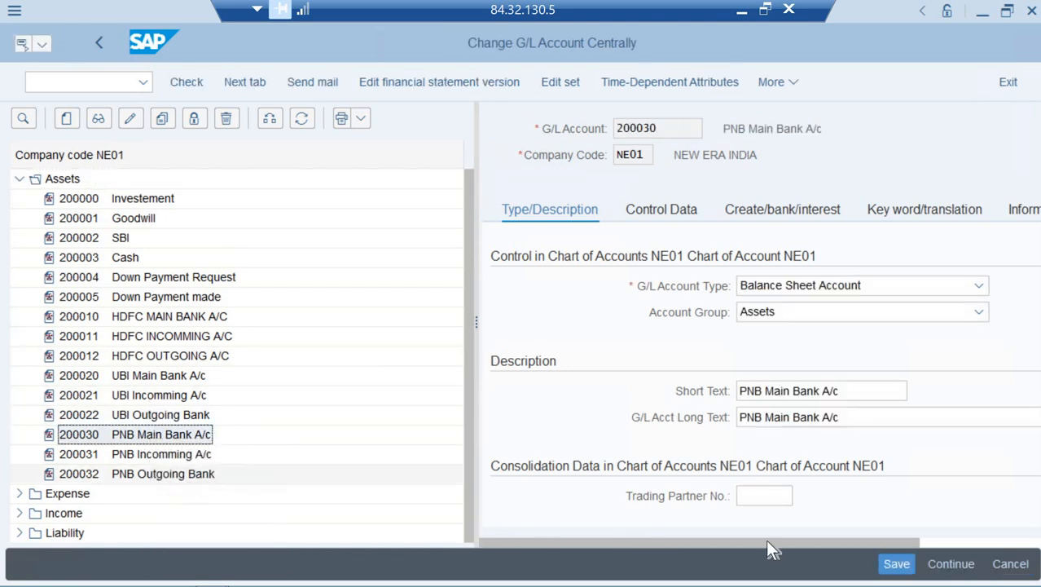
left_click(937, 540)
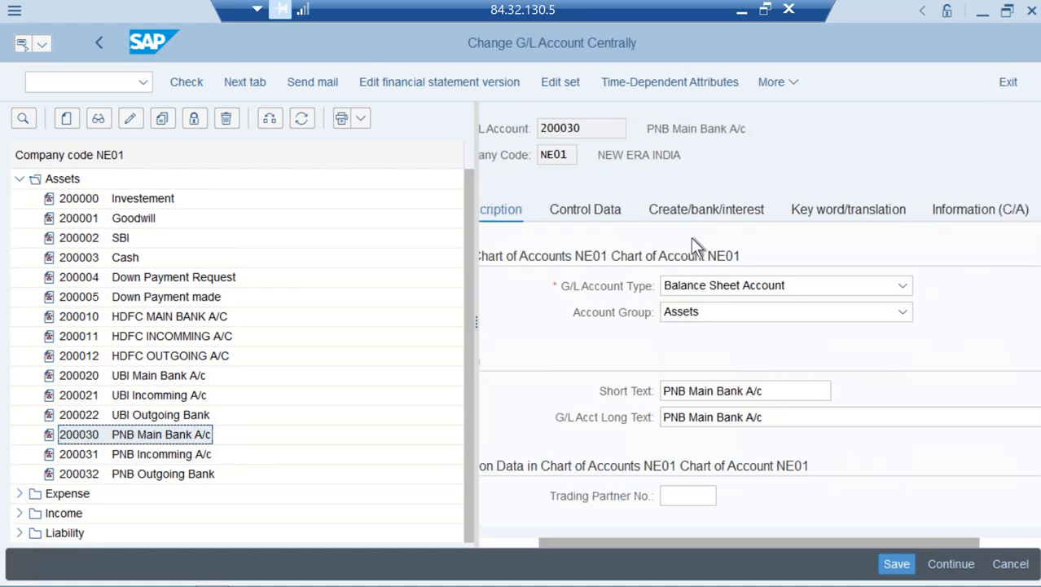
left_click(658, 216)
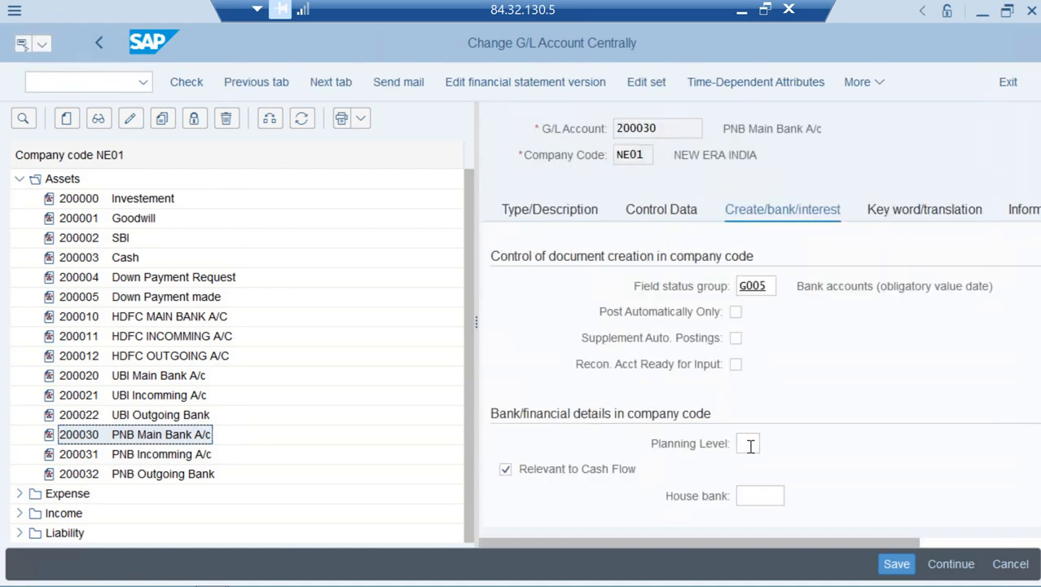
Set house bank PNBN and account ID PNBN, then save, accepting the warnings
left_click(751, 495)
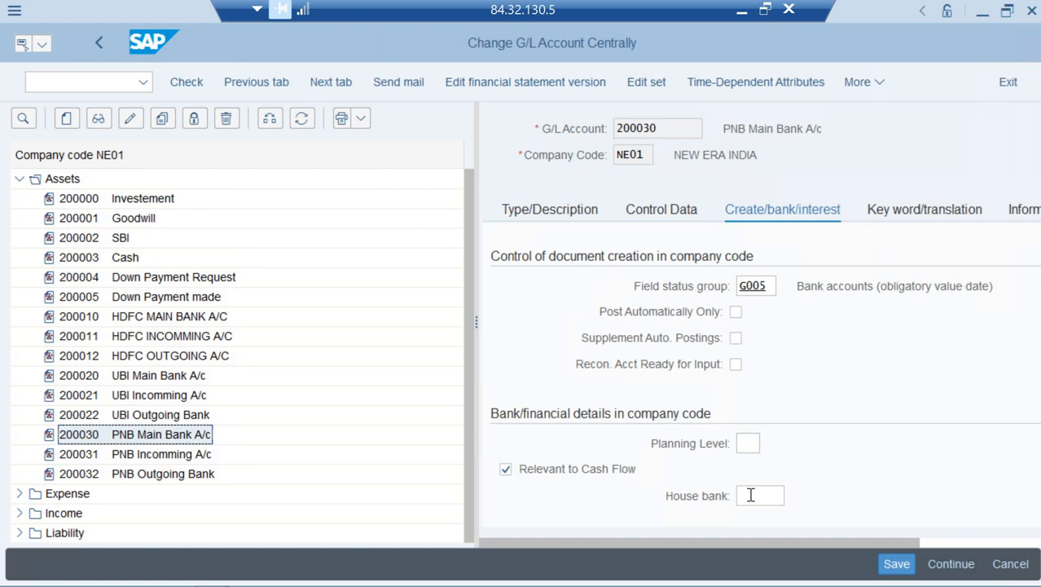
left_click(794, 496)
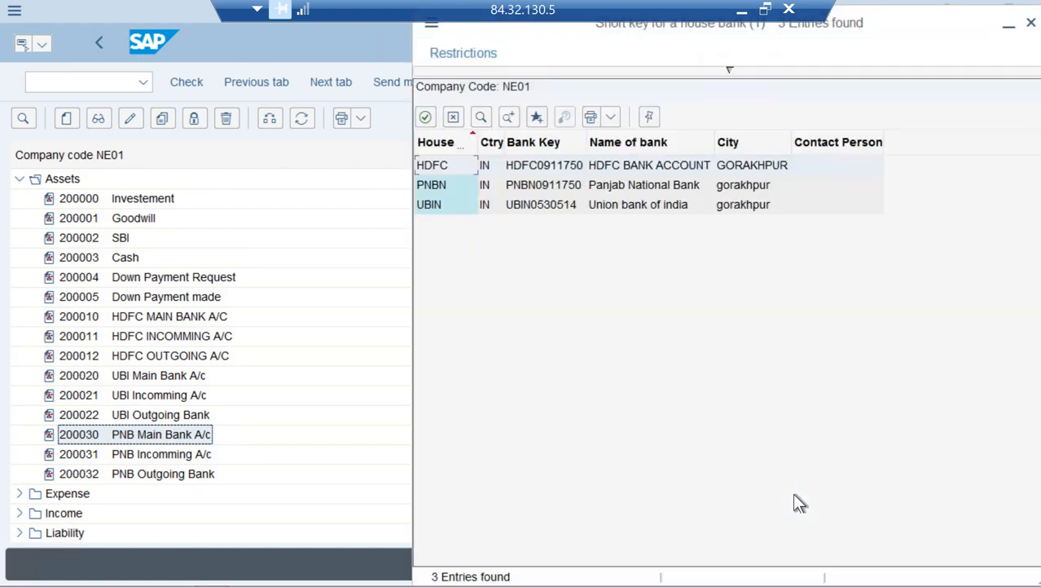
key("Down")
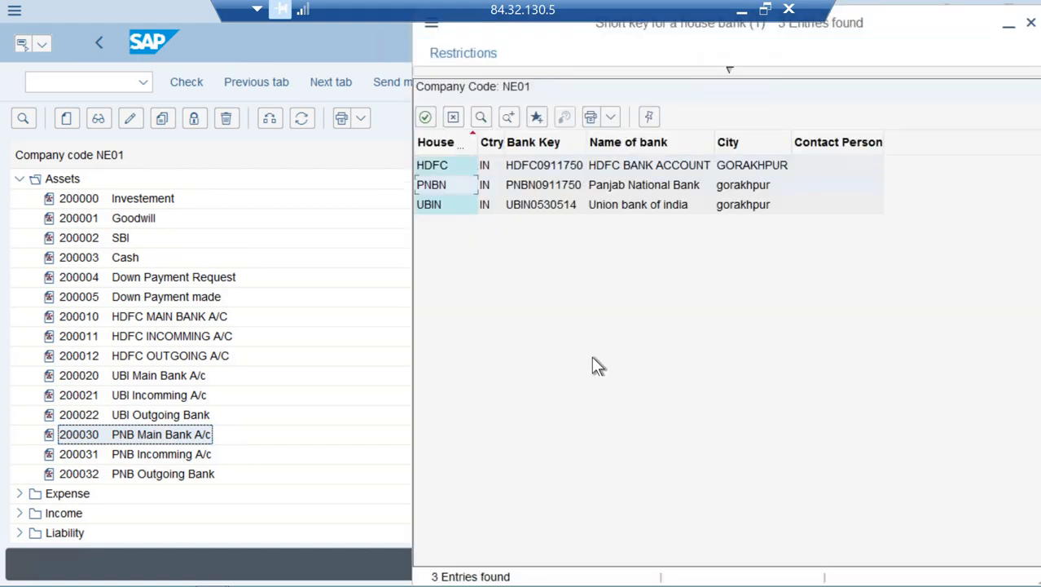
double_click(445, 184)
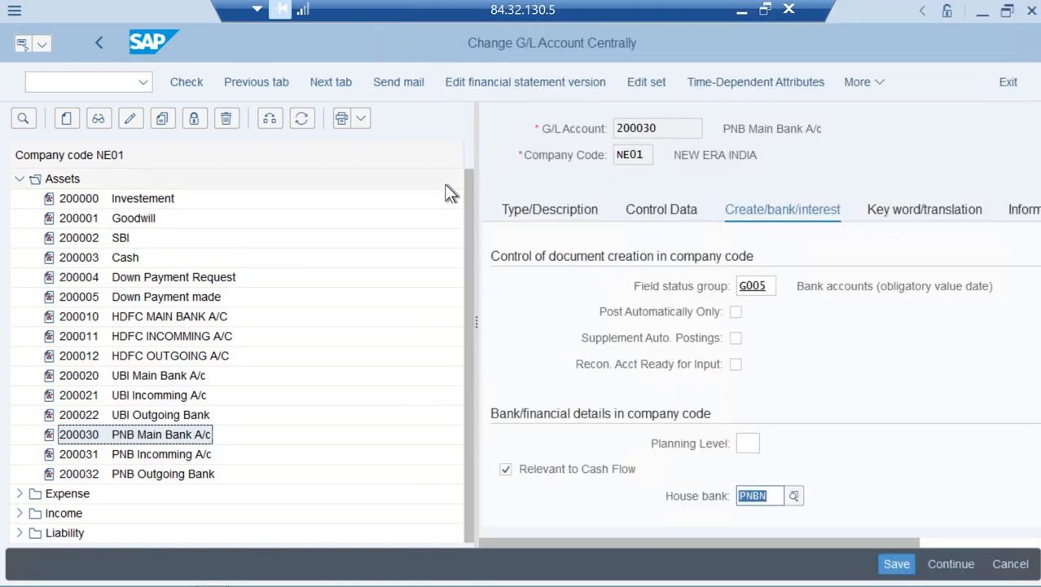
key("Tab")
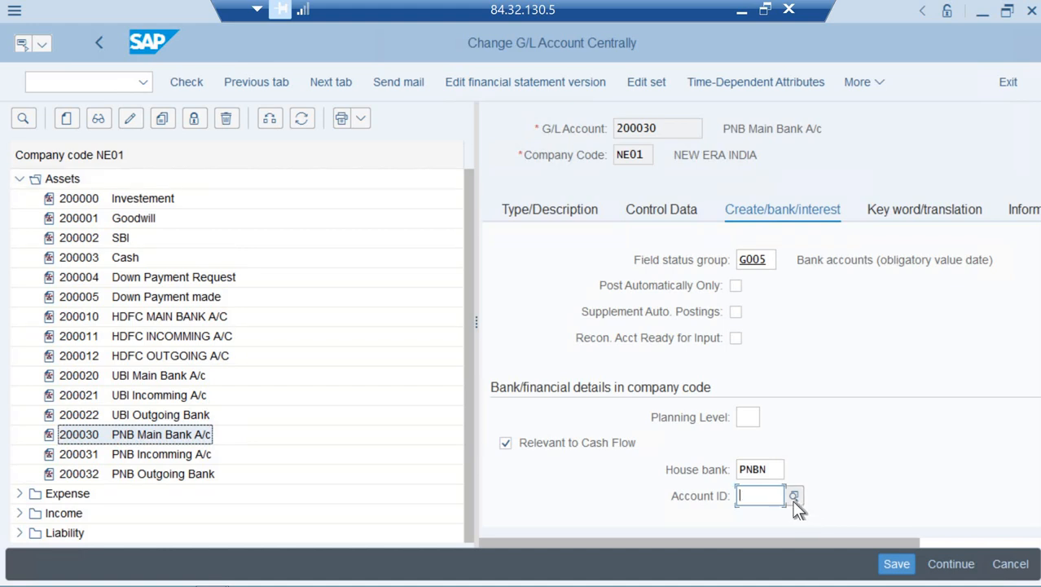
left_click(794, 497)
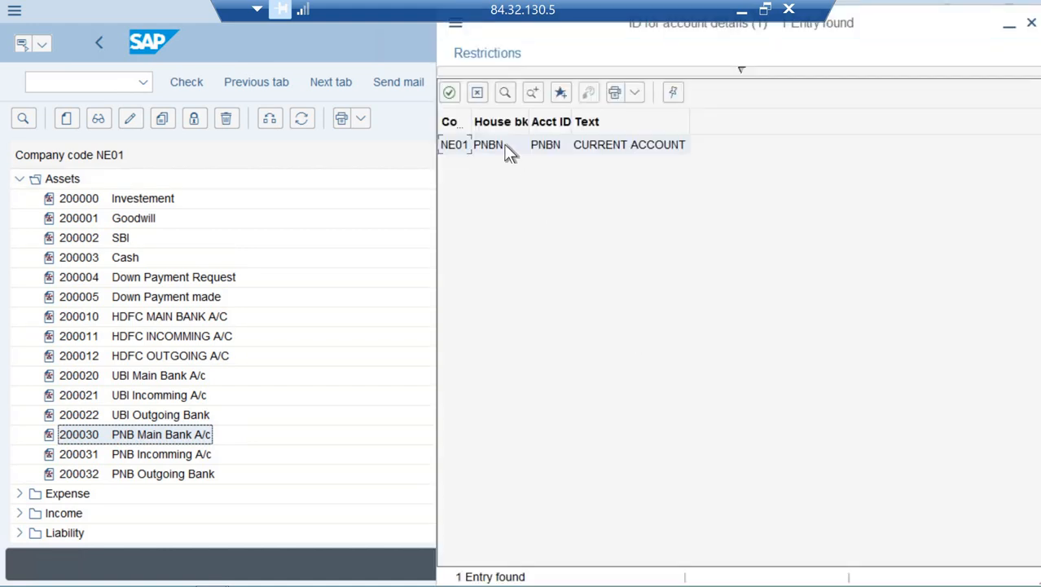
left_click(505, 144)
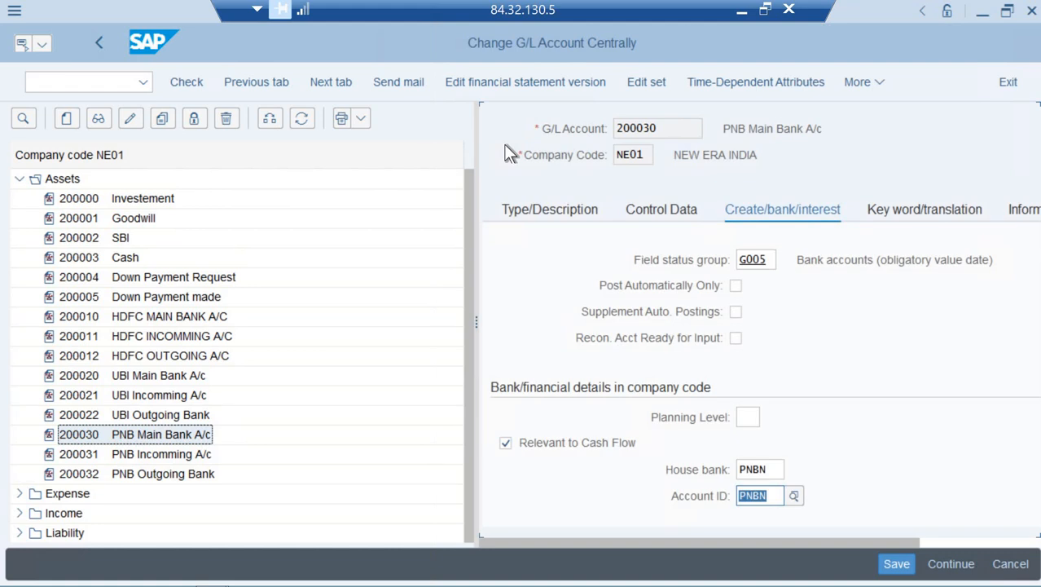
key("Return")
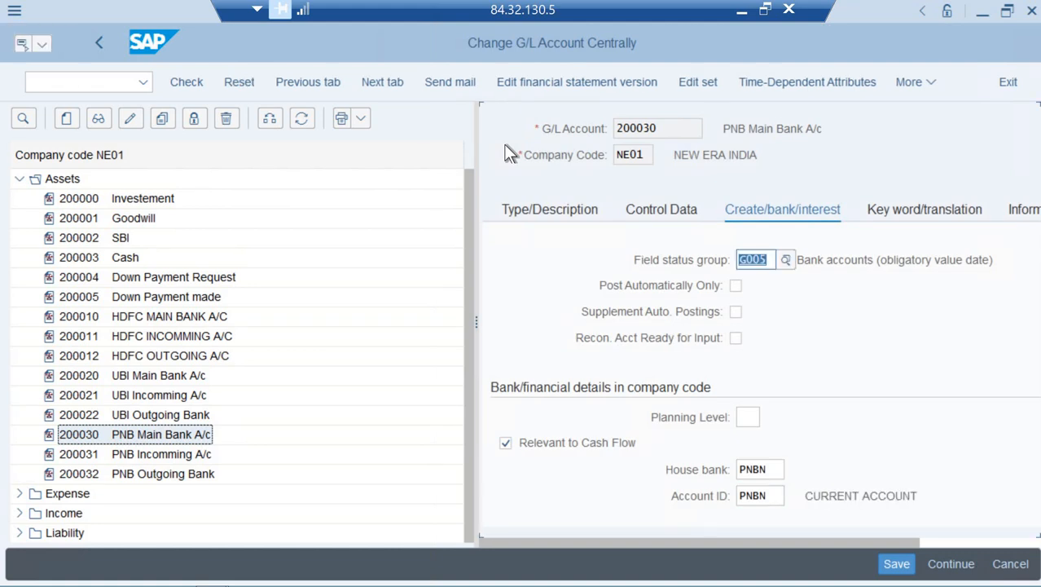
key("ctrl+s")
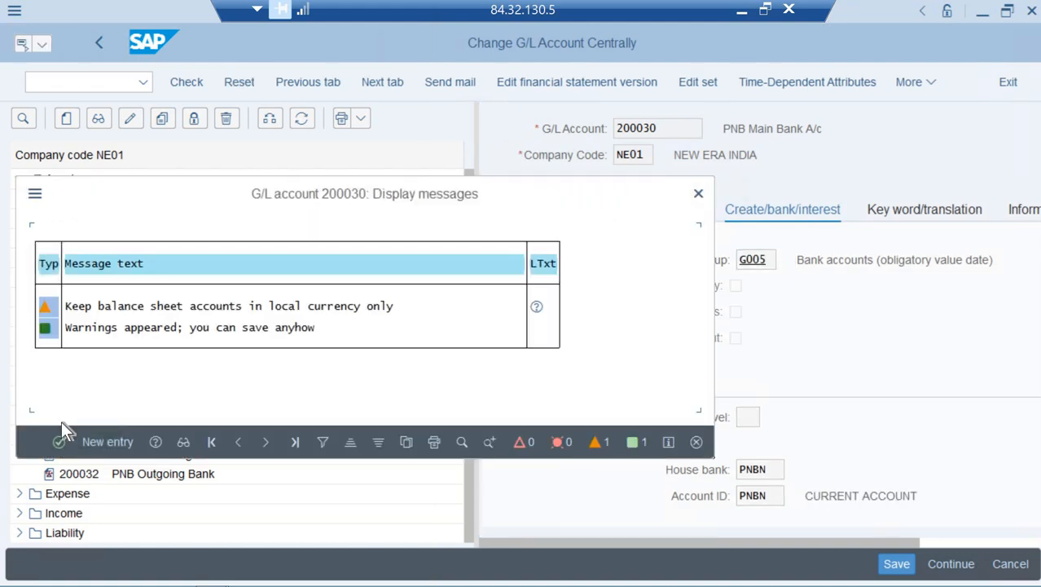
left_click(59, 443)
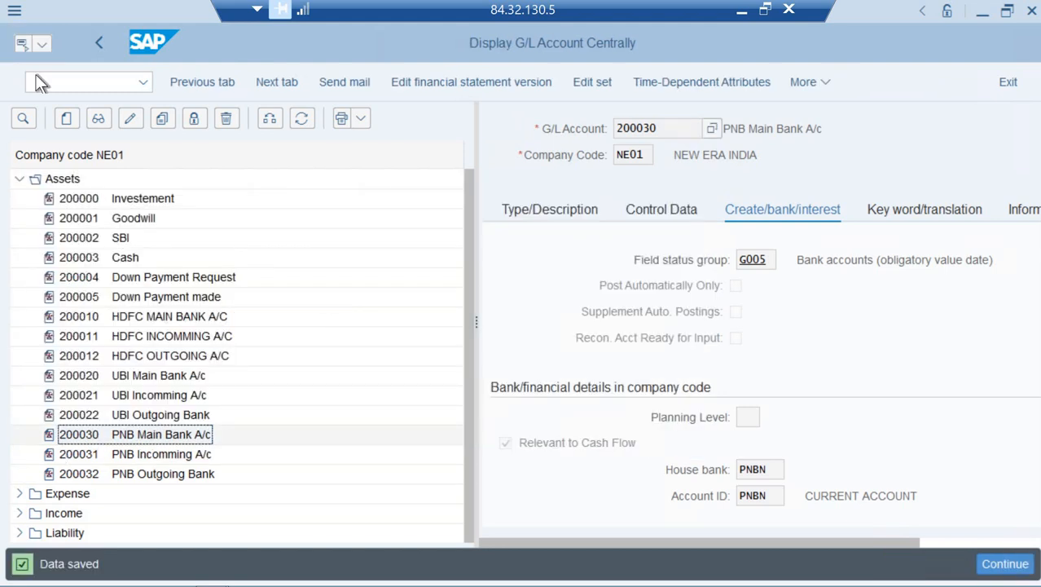
Leave the G/L account display with /n and switch away from the SAP window
left_click(84, 82)
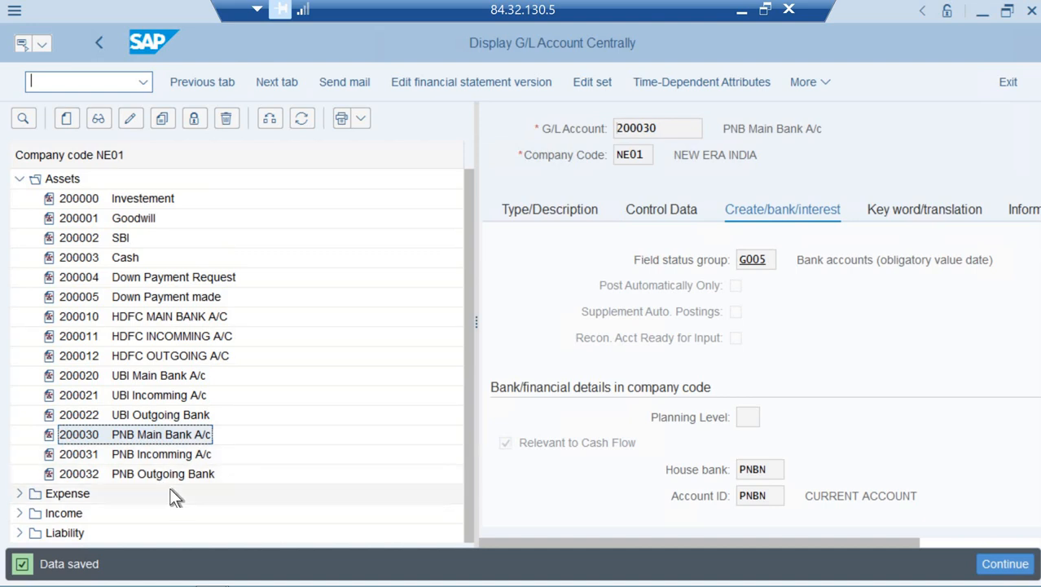
left_click(82, 83)
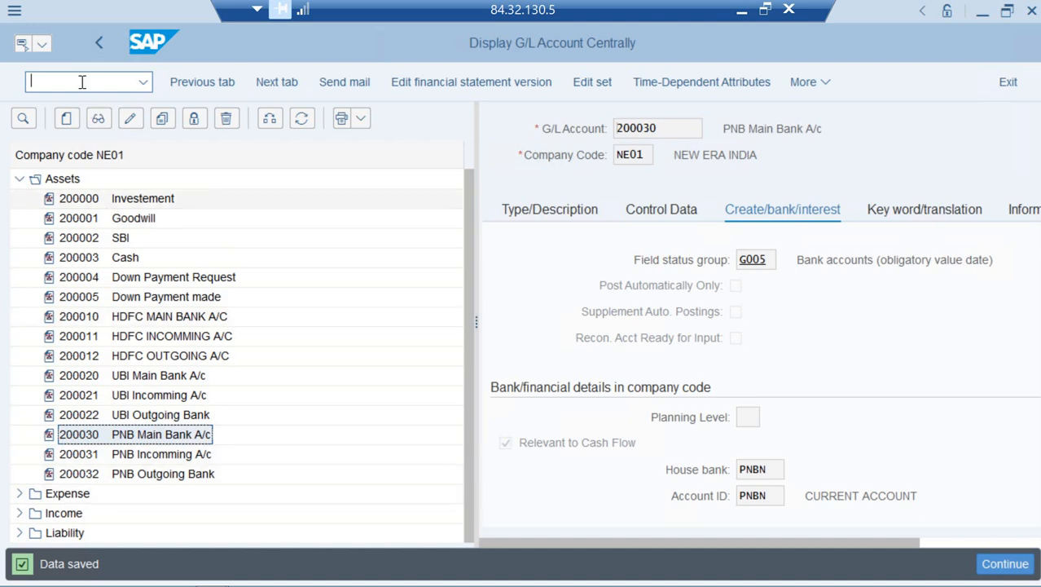
type("/n")
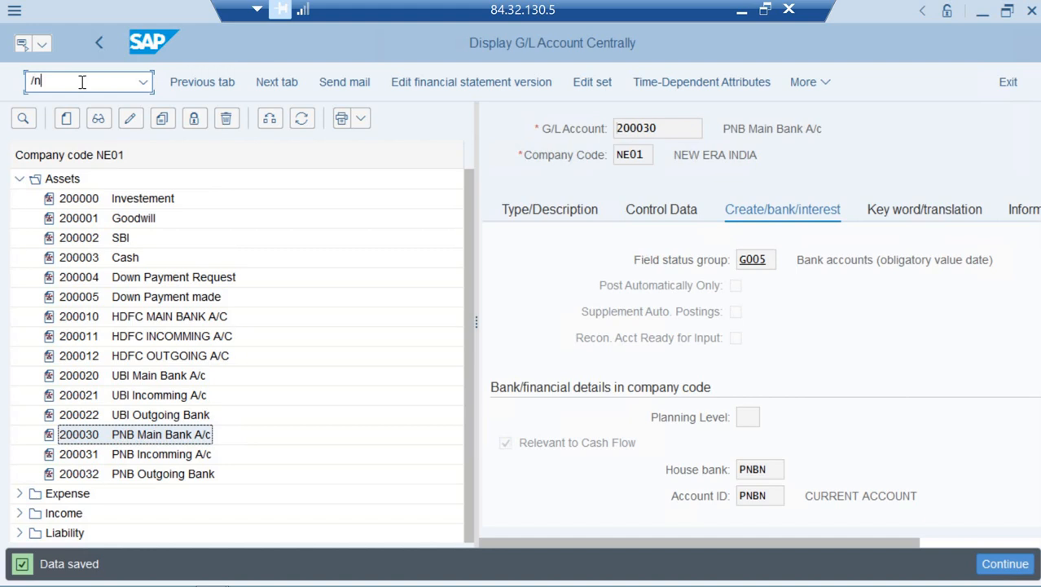
key("Return")
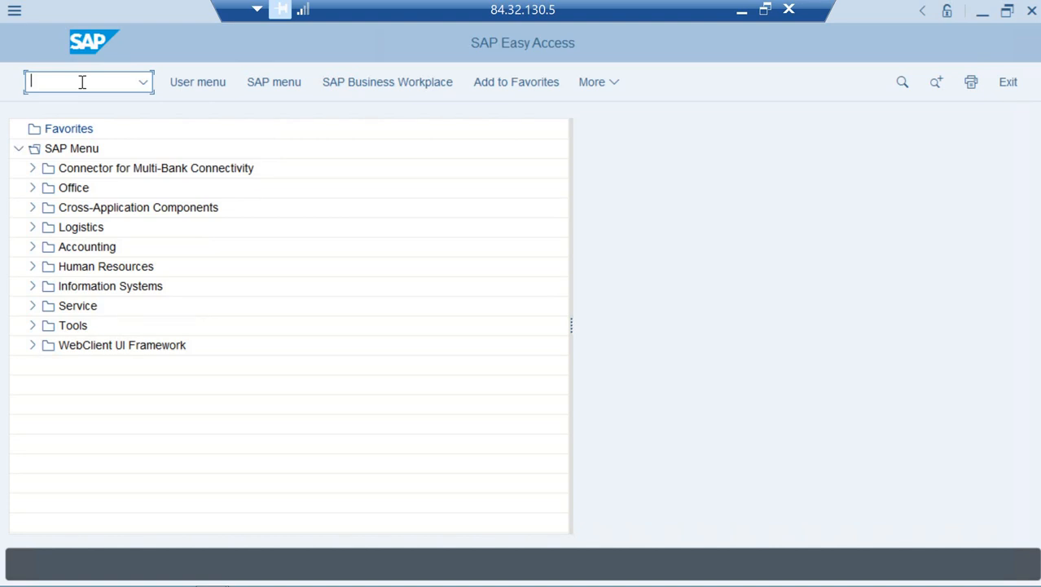
key("alt+Tab")
key("alt+Tab")
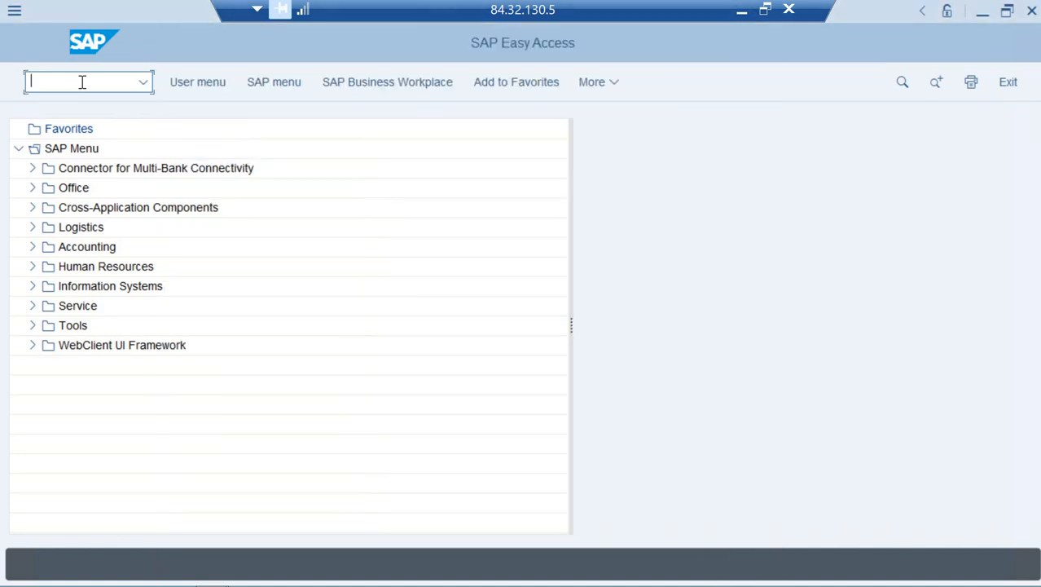